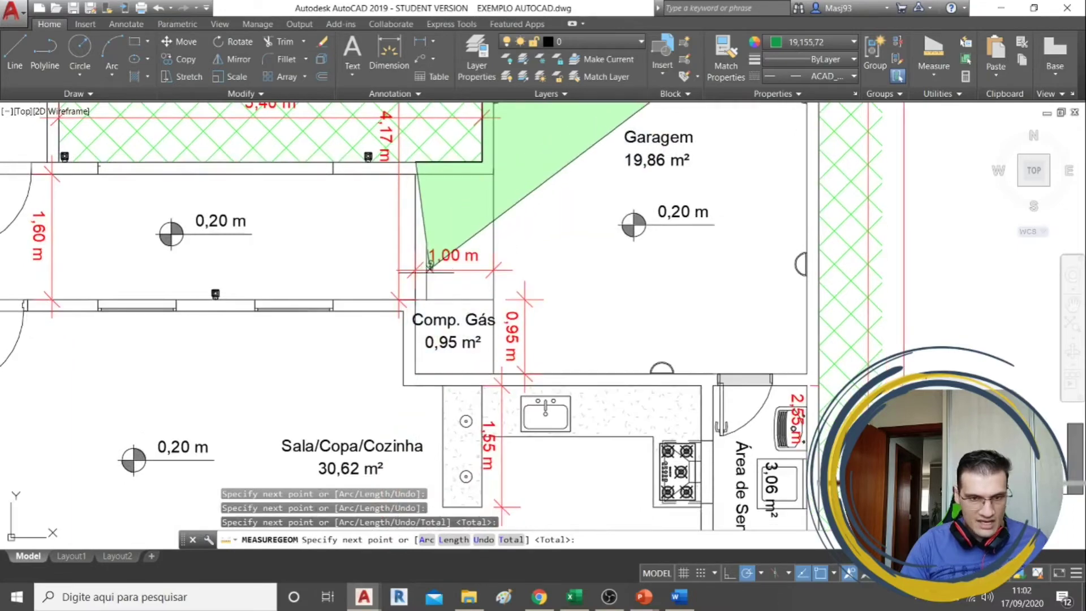
Trace the house's outer walls with the area measurement, around the suite and along the corridor toward the service area, and end the command.
scroll(599, 148, "up", 2)
scroll(600, 148, "down", 5)
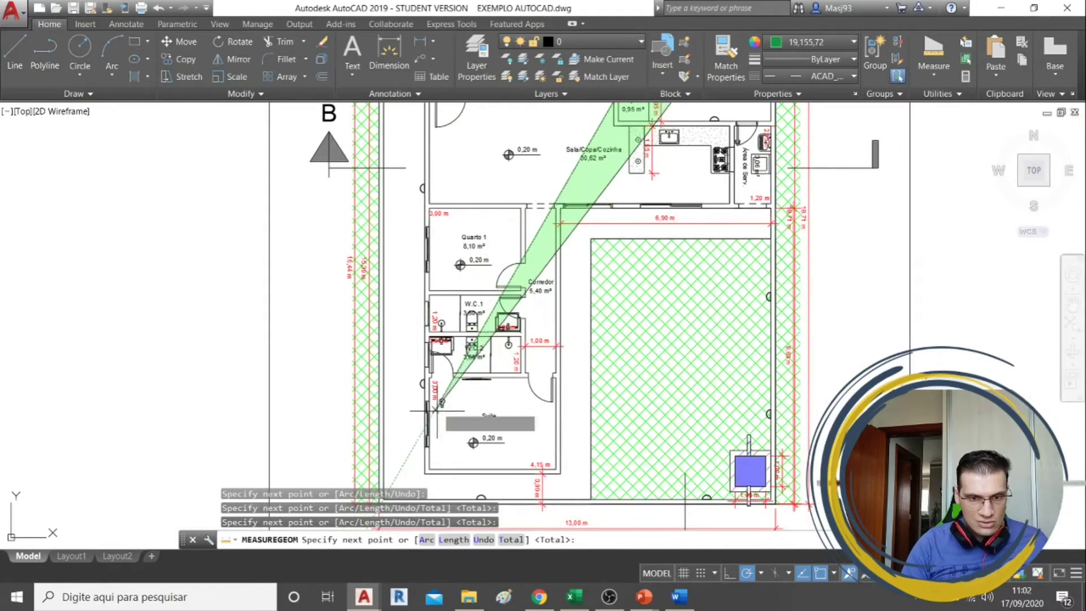
middle_click_drag(560, 167, 558, 266)
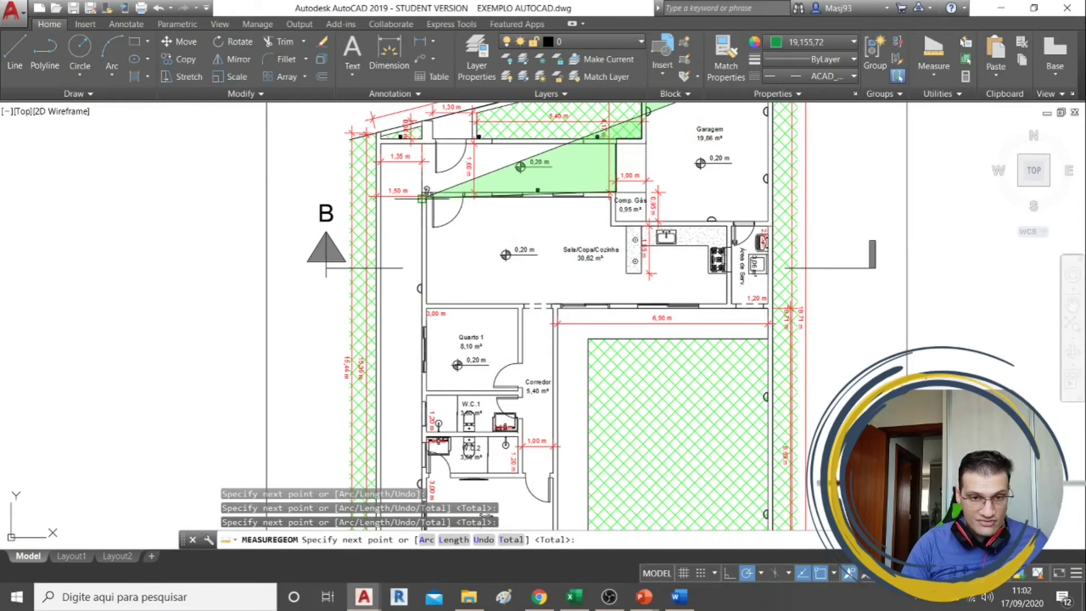
middle_click_drag(450, 466, 475, 354)
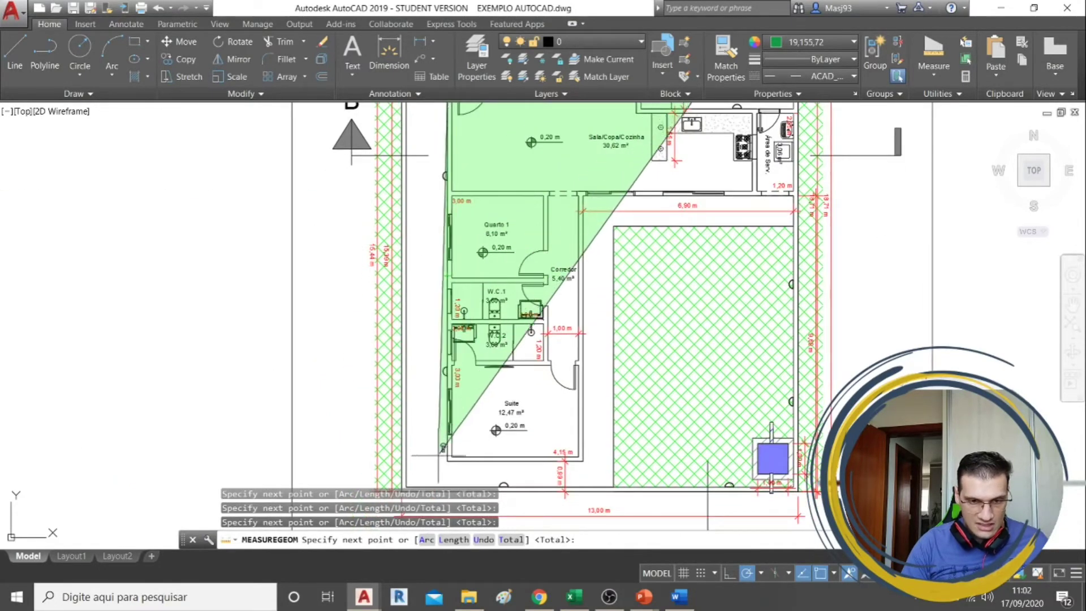
left_click(449, 457)
left_click(583, 460)
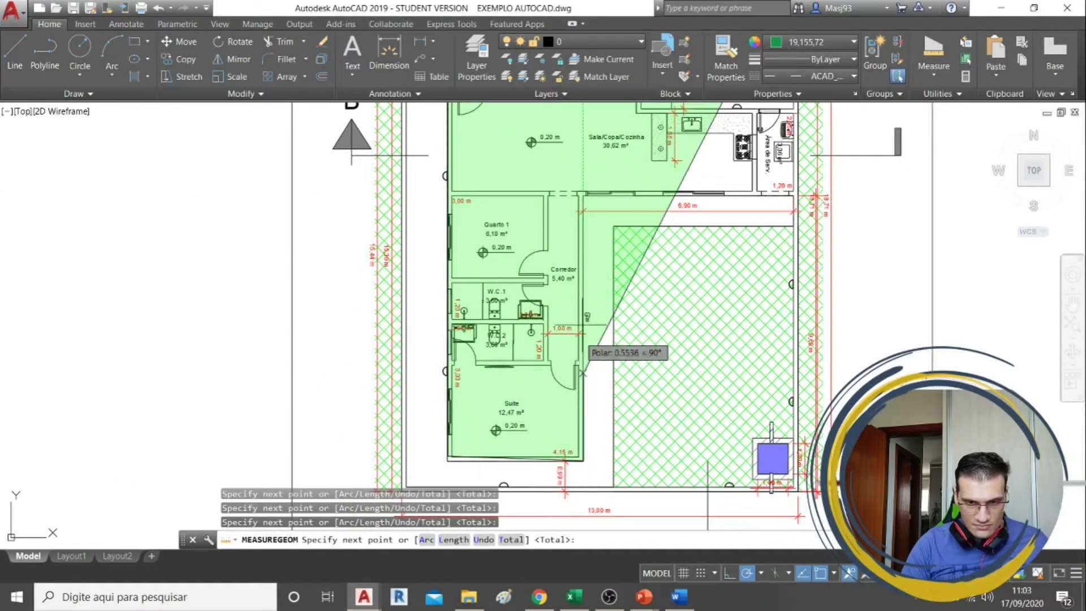
left_click(582, 193)
middle_click_drag(817, 204, 813, 206)
scroll(813, 206, "down", 3)
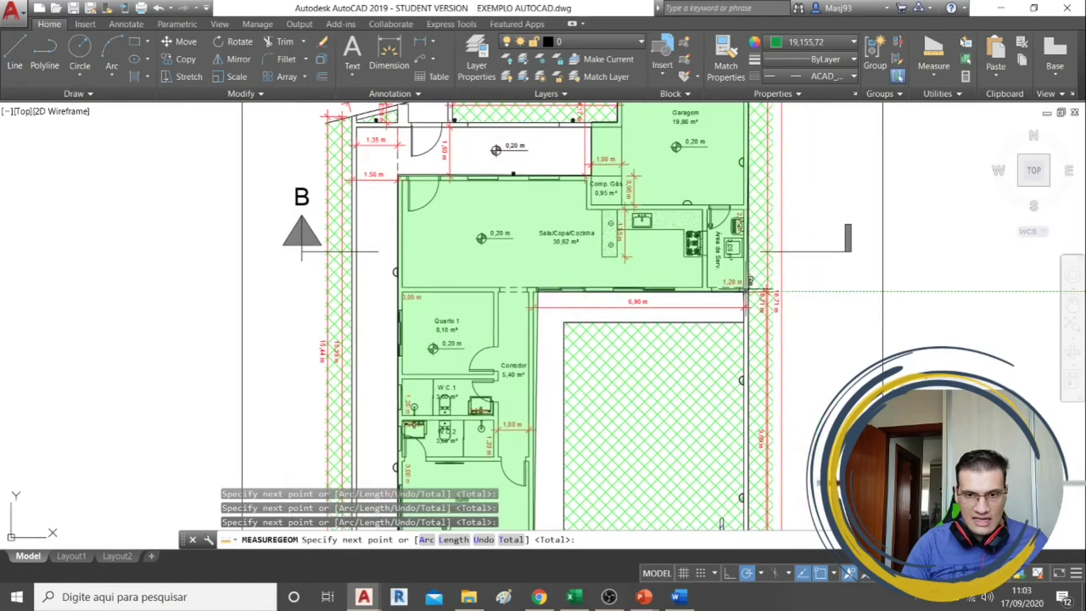
key("Escape")
key("Escape")
Check the area without projection in the QUANTITATIVOS real Word document and return to the ORÇAMENTO EXECUTIVO_V3_preenchida Excel workbook.
key("alt+Tab")
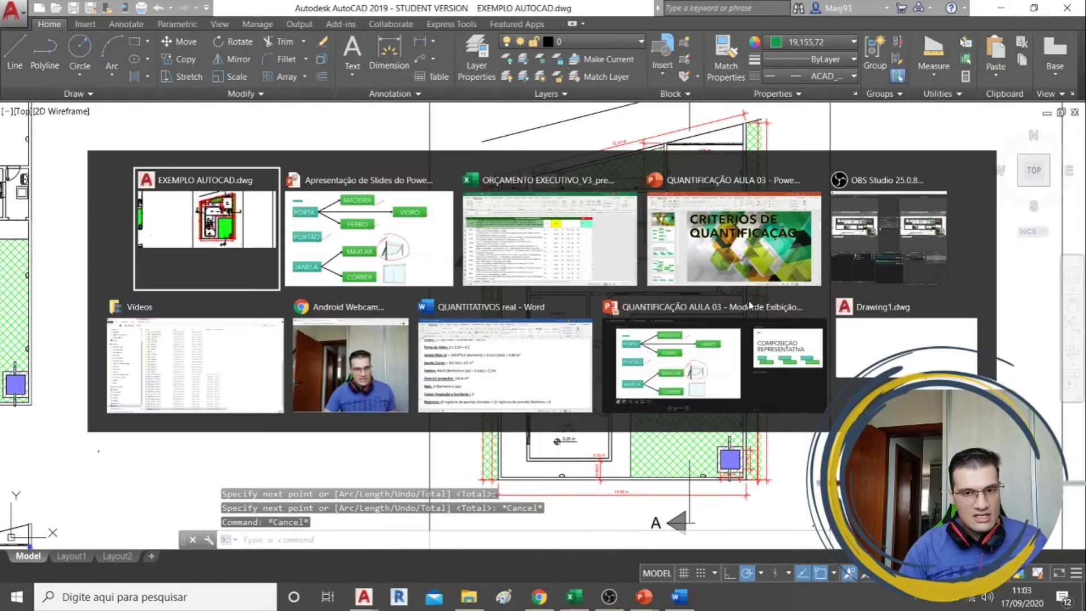
left_click(568, 374)
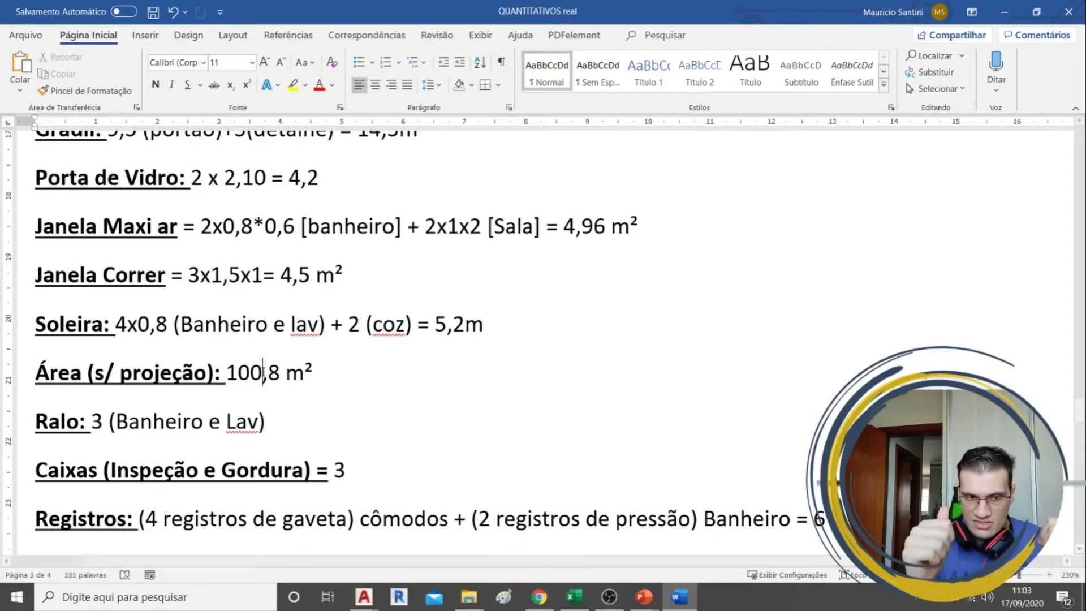
key("alt+Tab")
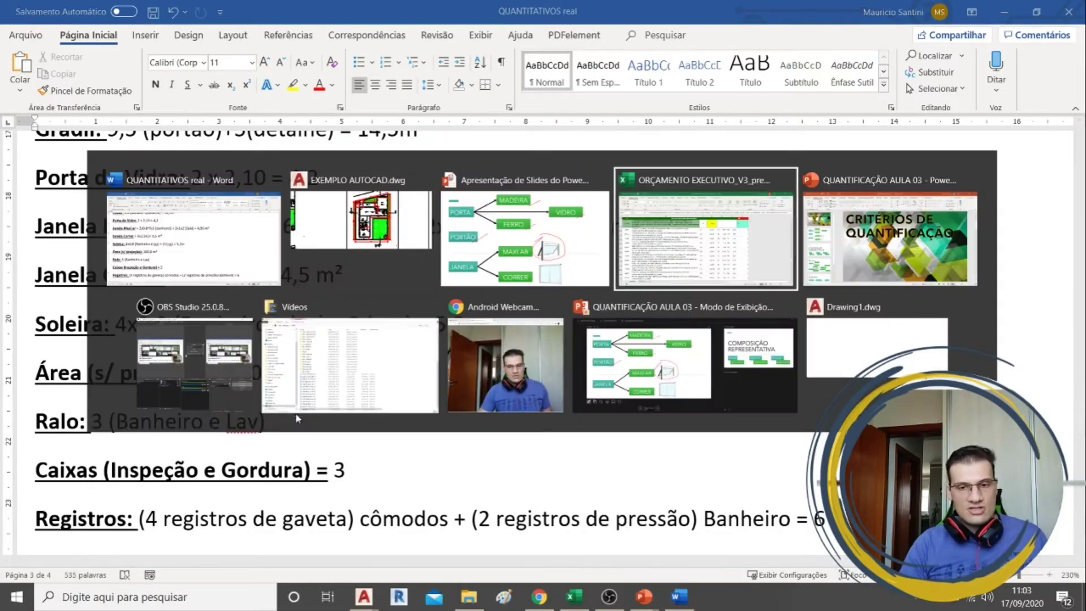
key("alt+Tab")
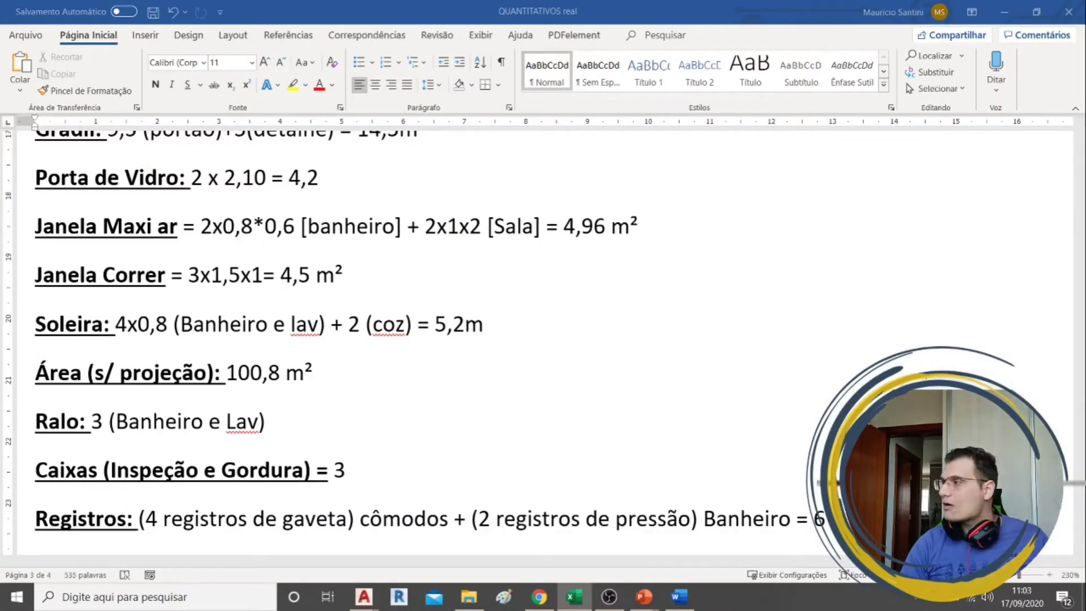
key("alt+Tab")
Set the quantity of the 25 mm cold-water pipe composition 91785 in D415 to =0,7*100,8.
left_click_drag(628, 120, 433, 3)
left_click(588, 190)
scroll(591, 229, "up", 1)
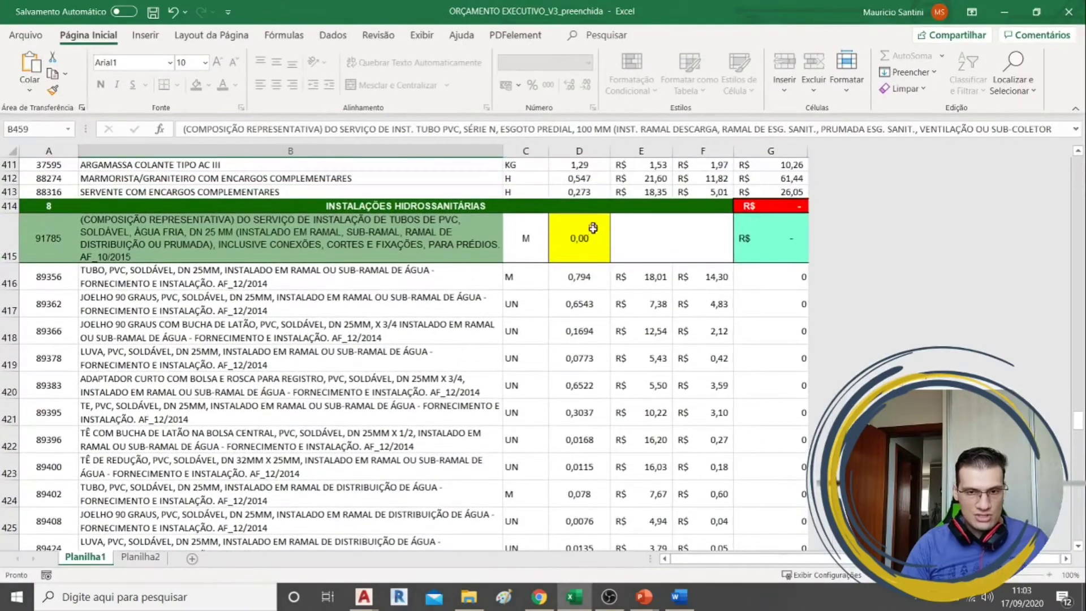
type("0,7")
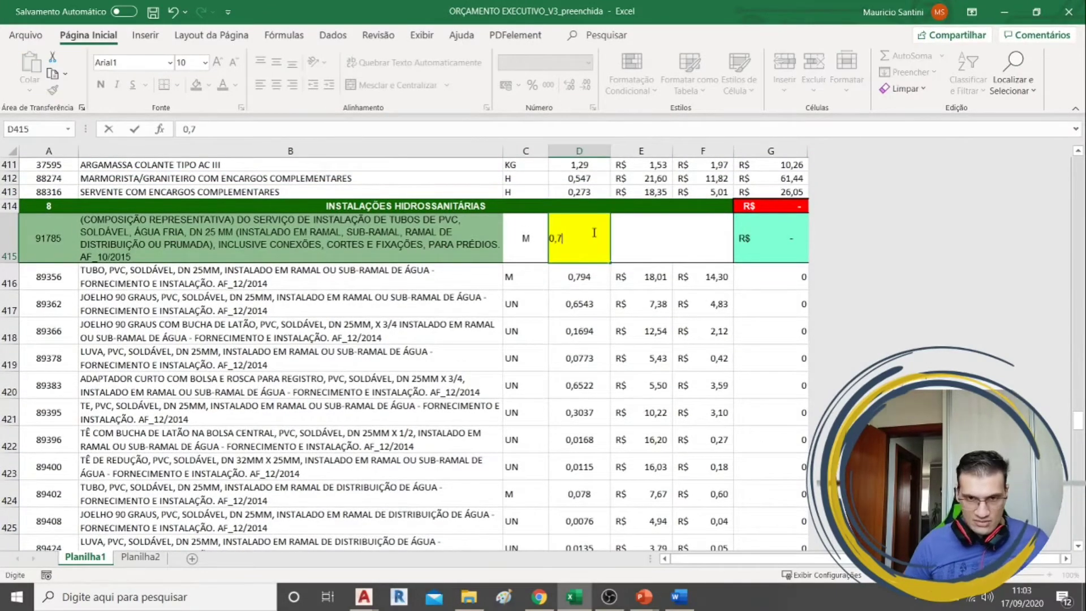
key("BackSpace")
key("BackSpace")
key("BackSpace")
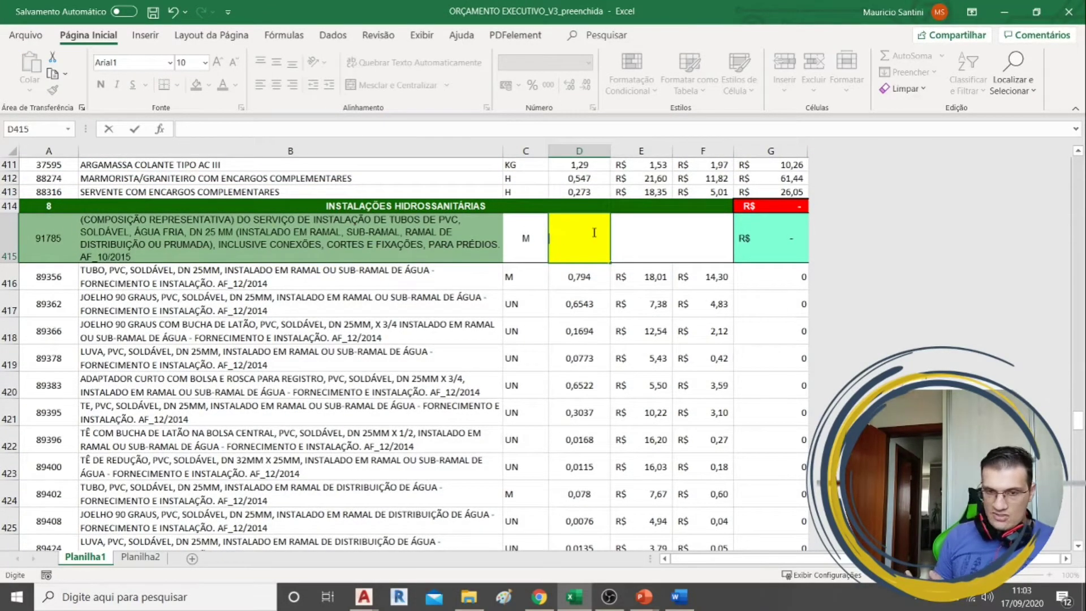
type("=0,7*")
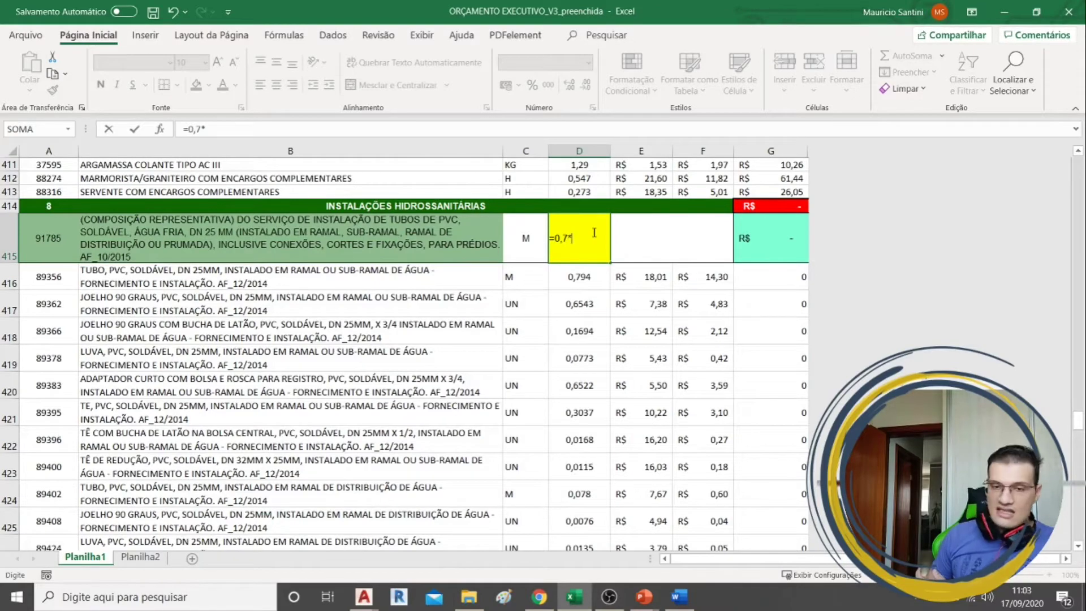
type("100,8")
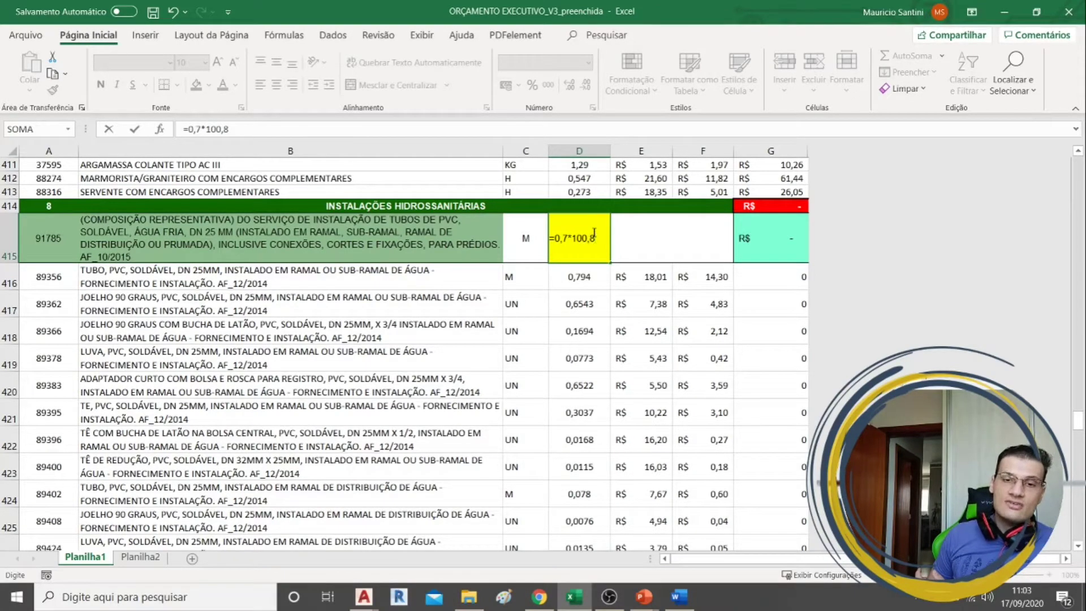
key("alt+Tab")
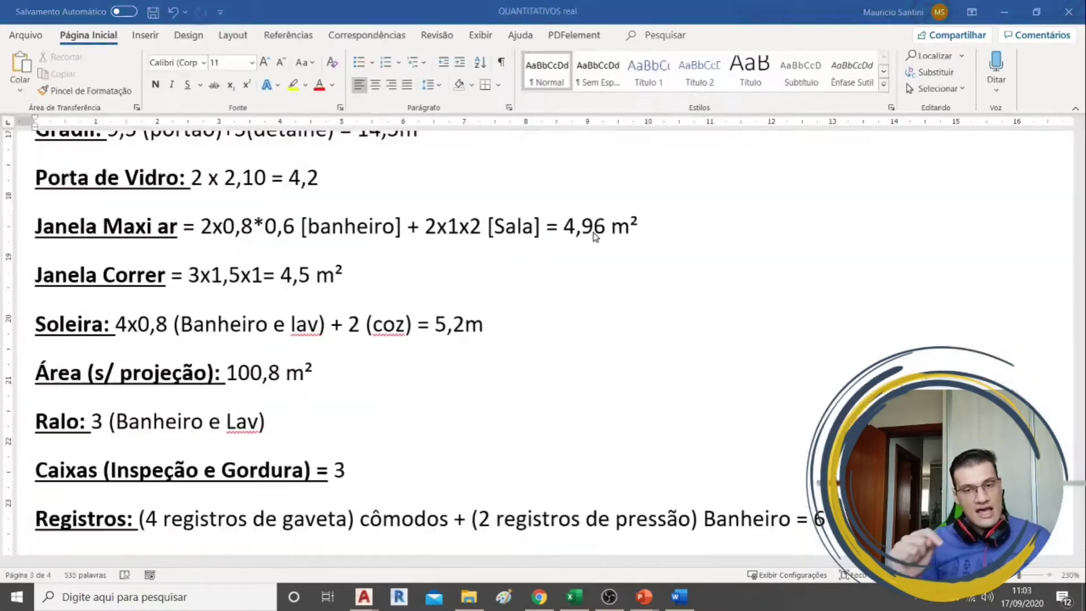
key("alt+Tab")
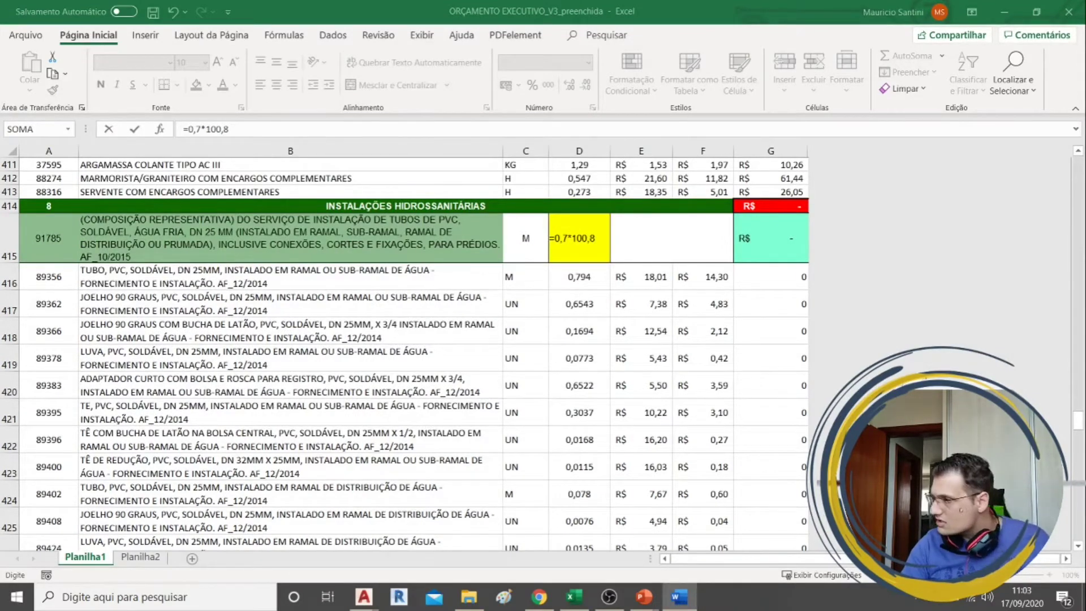
key("Return")
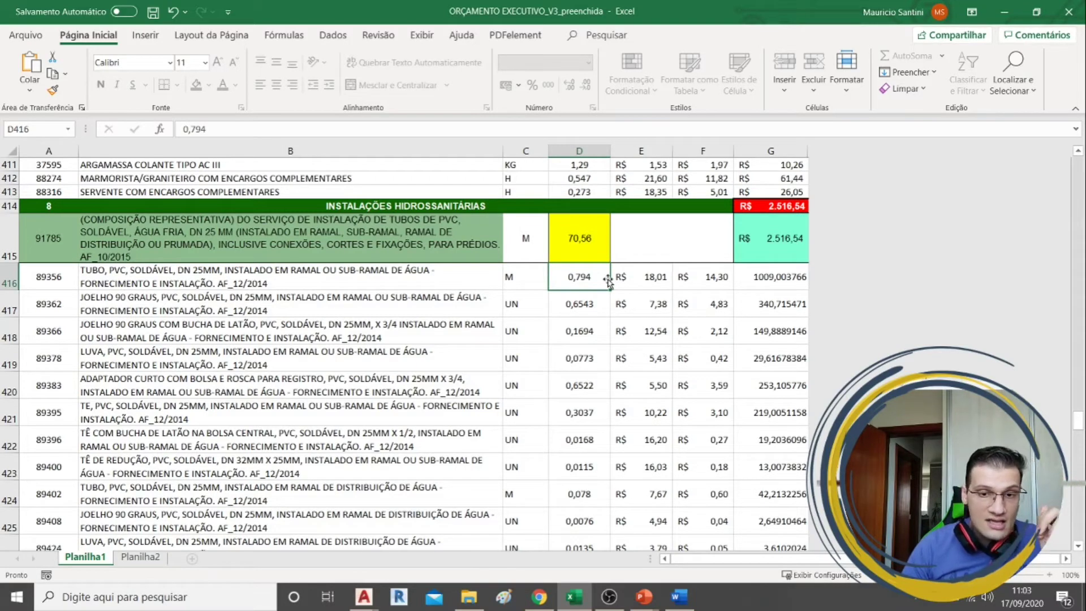
Examine the component items of the 25 mm cold-water pipe composition, including the 90-degree elbow's coefficient, unit price and total formula.
scroll(608, 281, "down", 1)
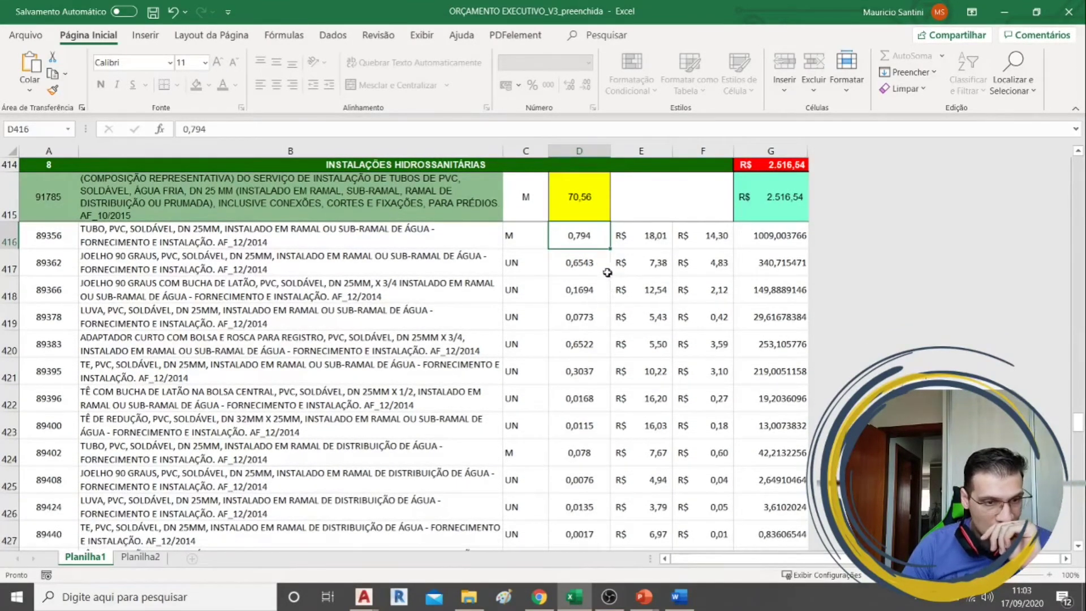
left_click(601, 263)
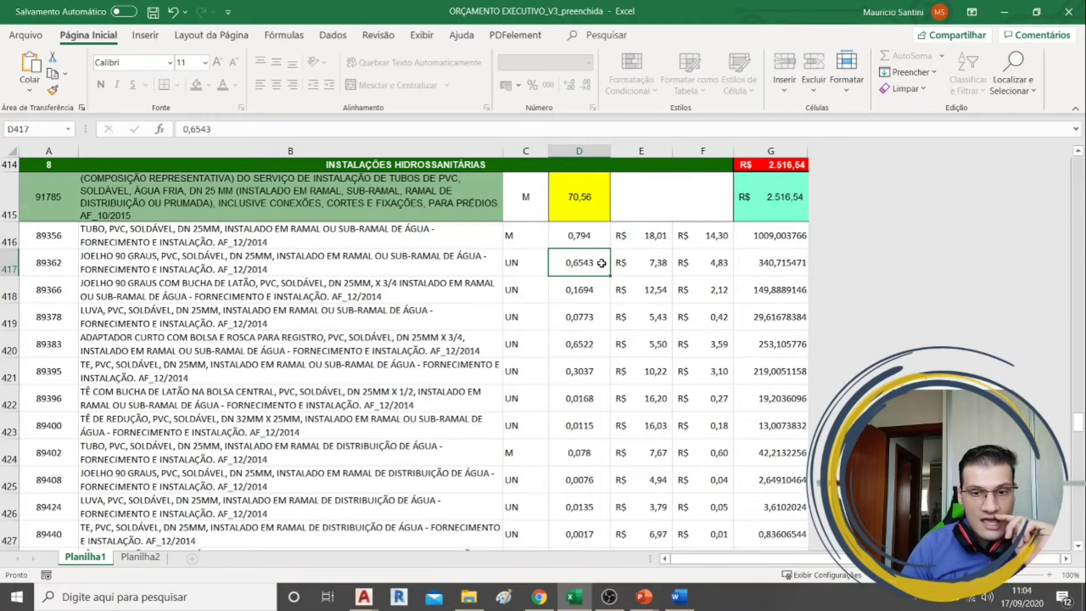
scroll(602, 263, "up", 1)
left_click(647, 306)
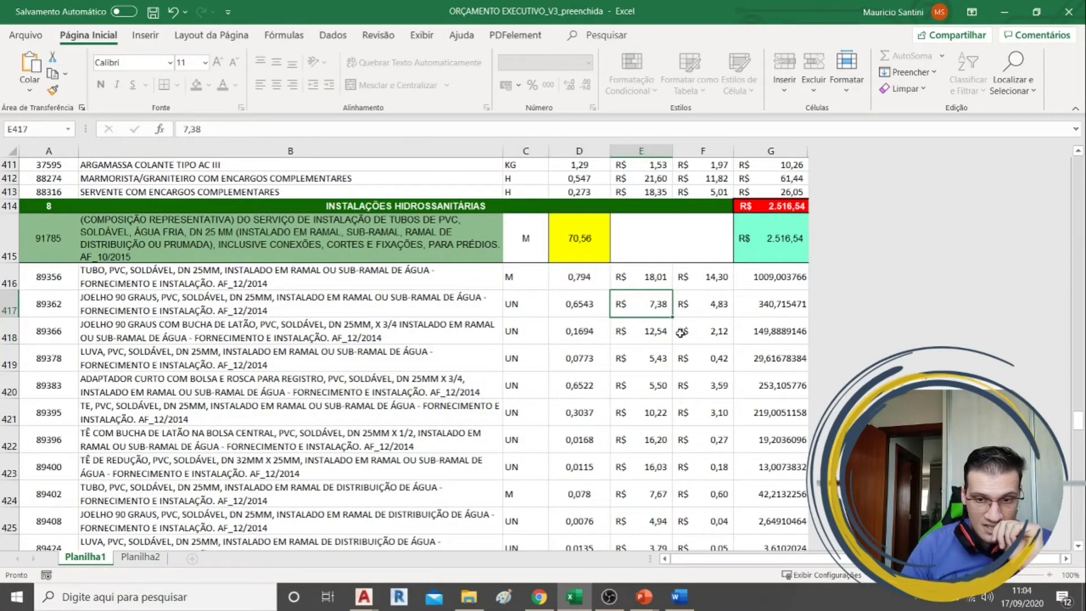
left_click(314, 311)
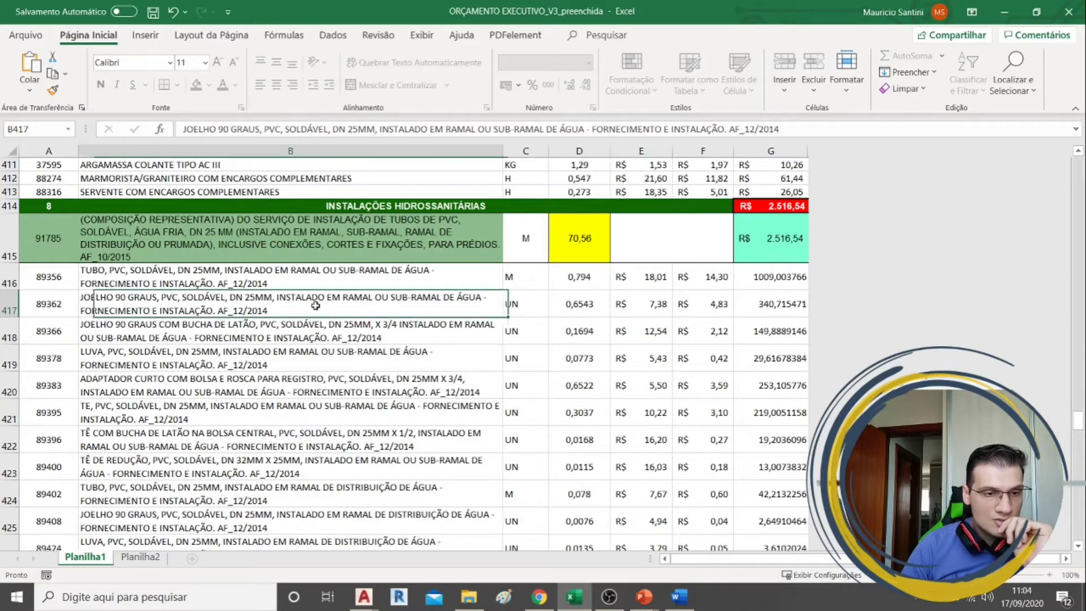
left_click(766, 308)
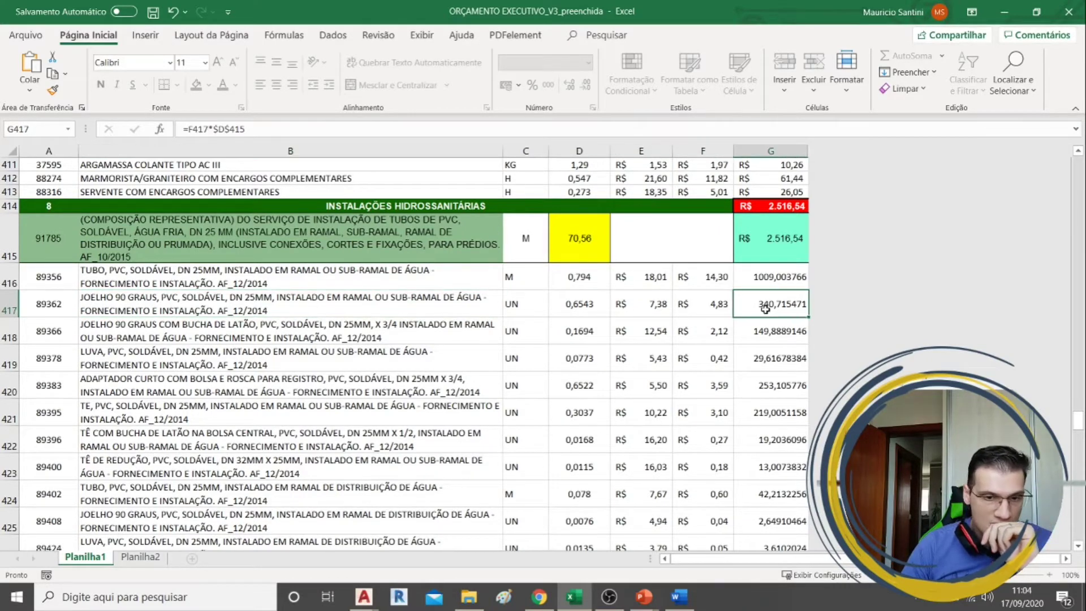
left_click(328, 349)
scroll(329, 349, "down", 1)
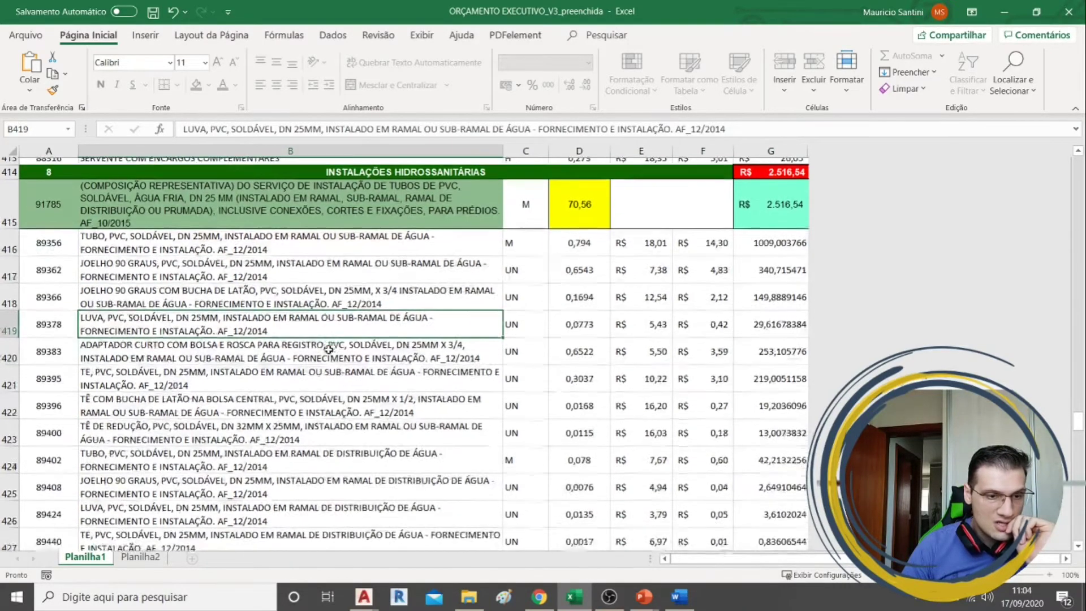
scroll(328, 349, "down", 1)
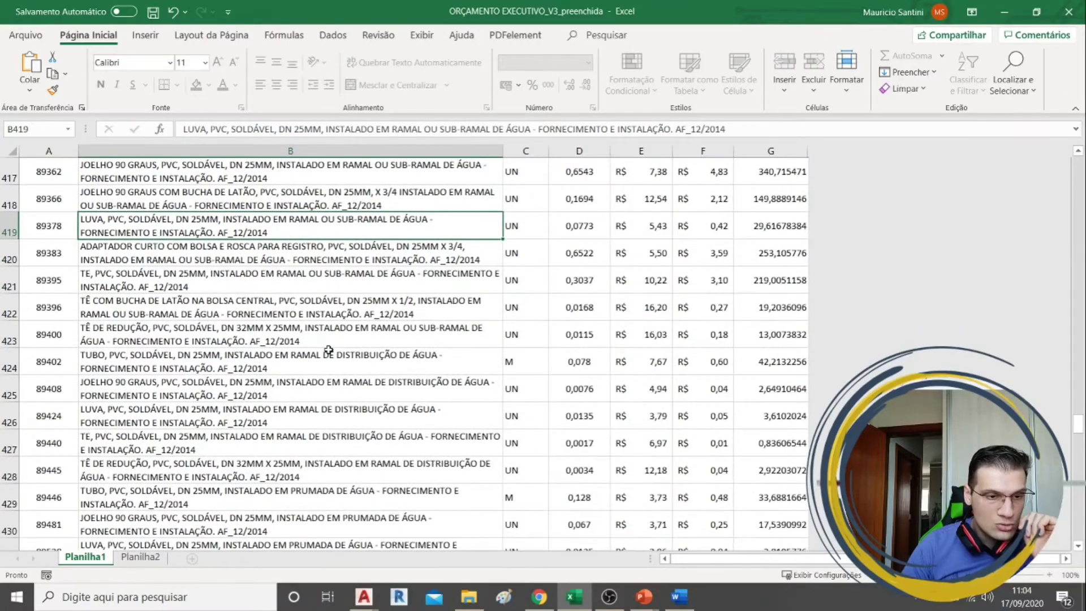
scroll(329, 350, "down", 5)
scroll(329, 349, "up", 5)
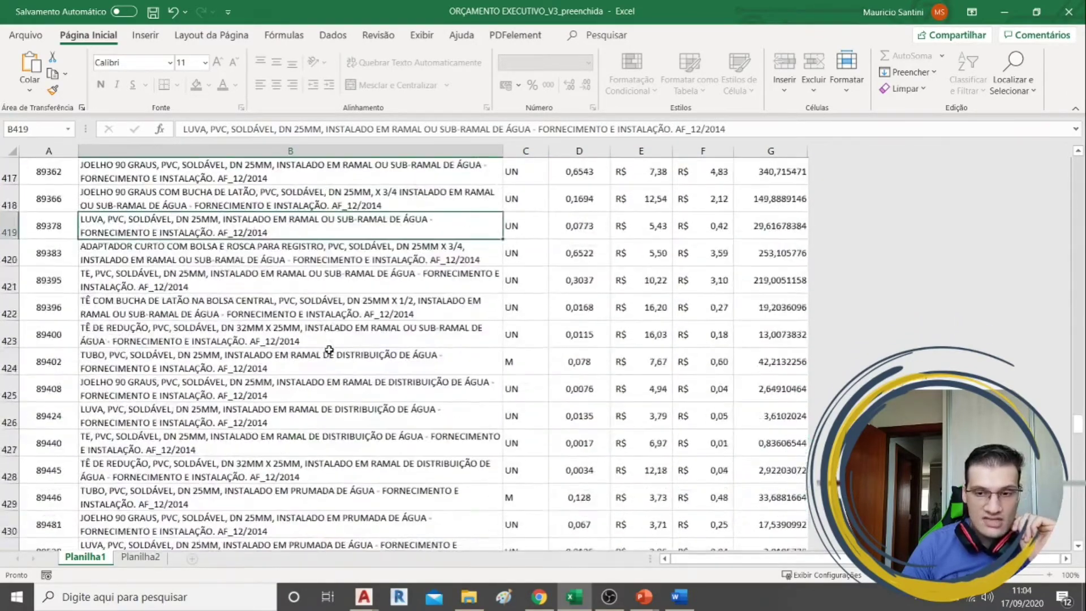
scroll(329, 350, "up", 3)
Set the quantity of the 100 mm rainwater pipe composition 91790 in D441 to =0,5*100,8.
scroll(329, 349, "down", 8)
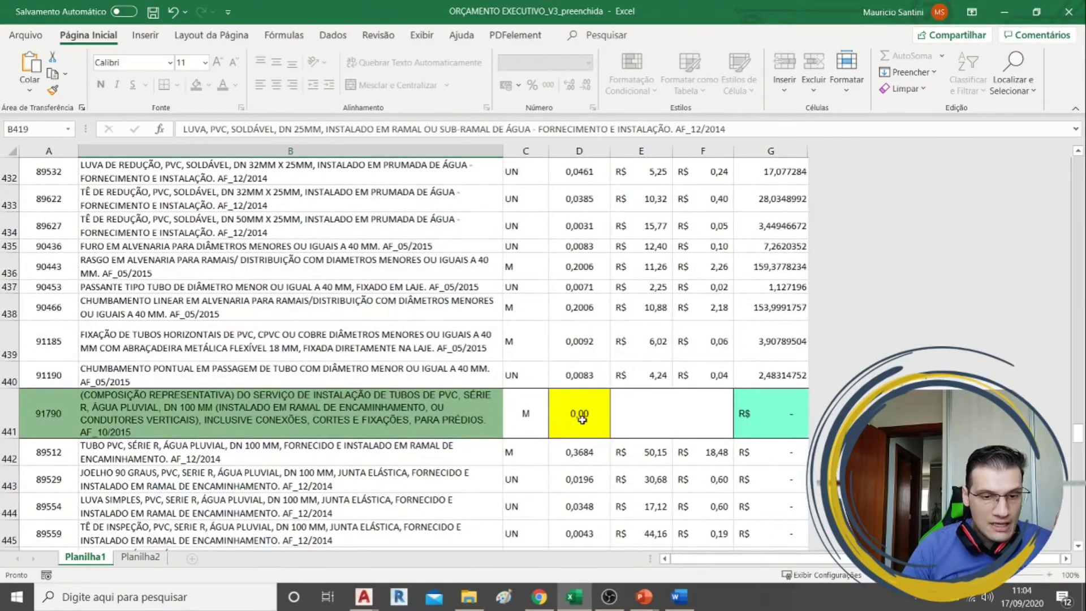
left_click(580, 419)
type("=")
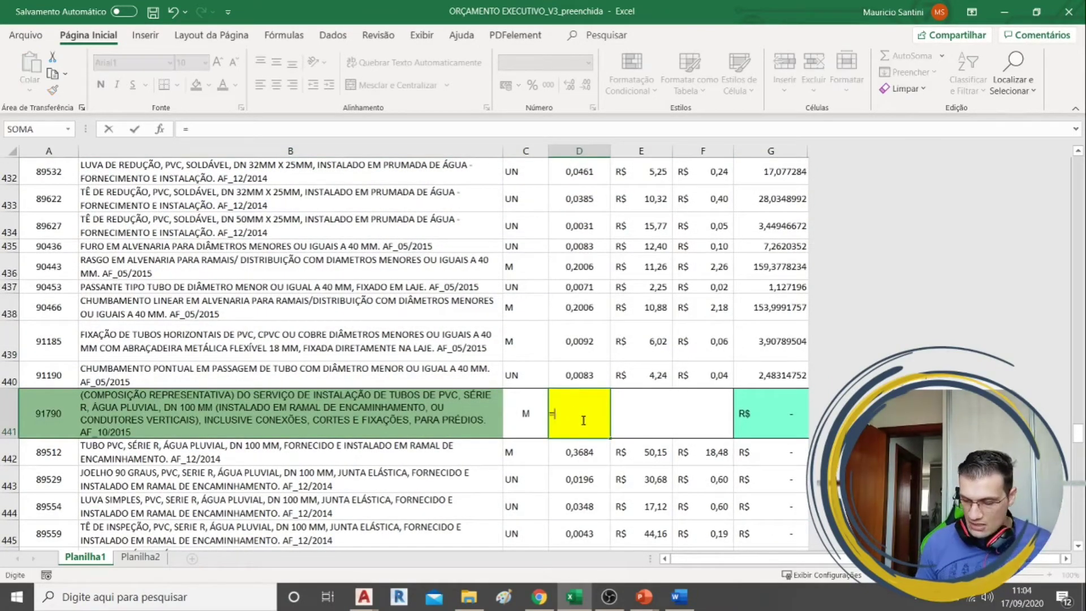
type("0,5*")
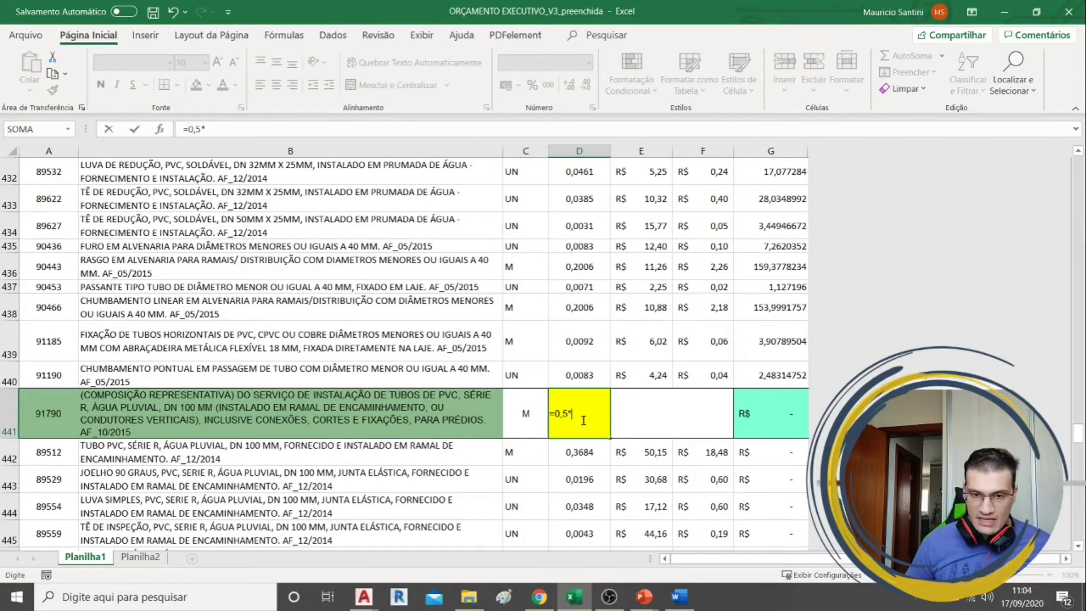
type("100")
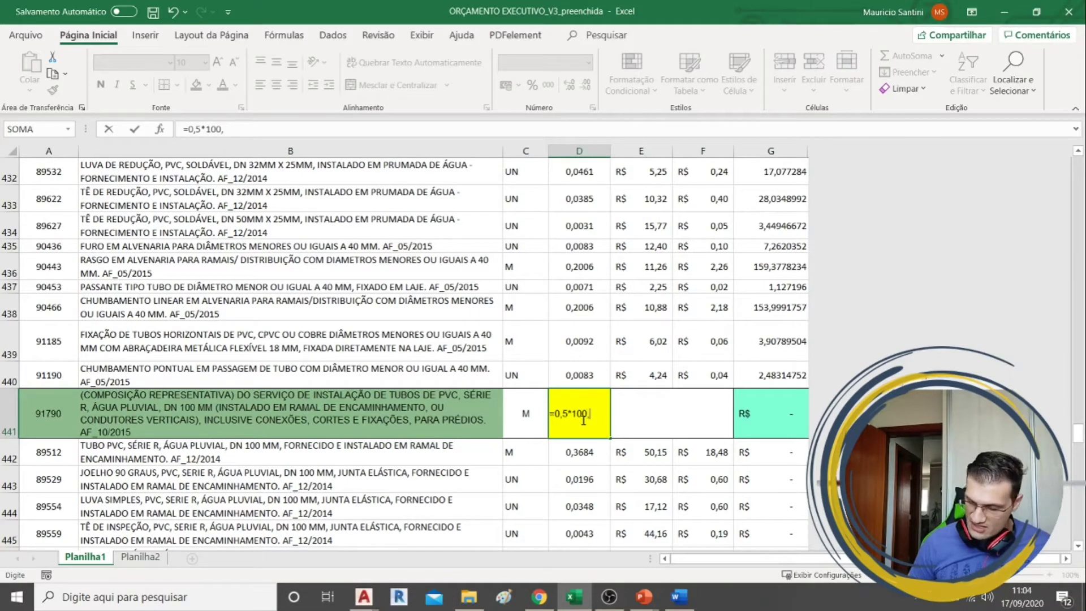
type(",8")
key("Return")
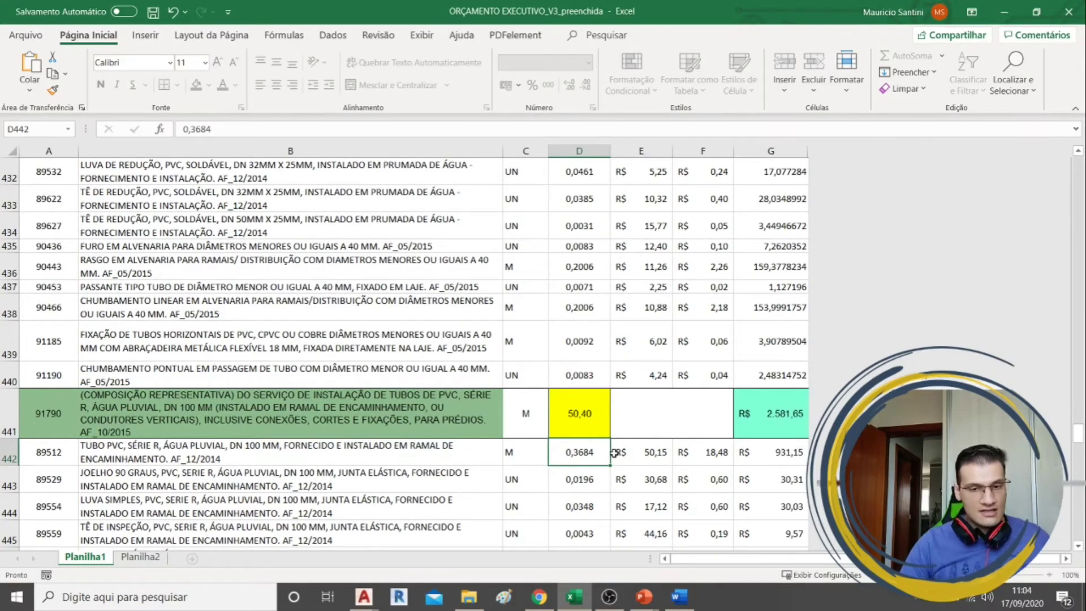
Set the quantity of the 100 mm sewage pipe composition 91795 in D459 to =0,25*100,8.
scroll(614, 453, "down", 5)
left_click(591, 481)
scroll(591, 481, "down", 2)
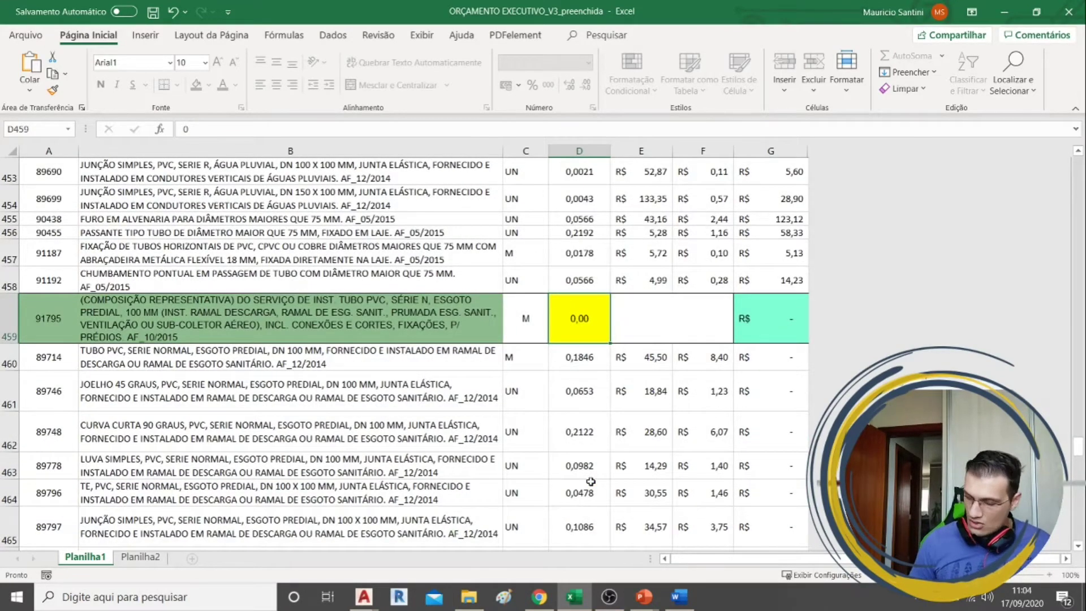
type("=0,25")
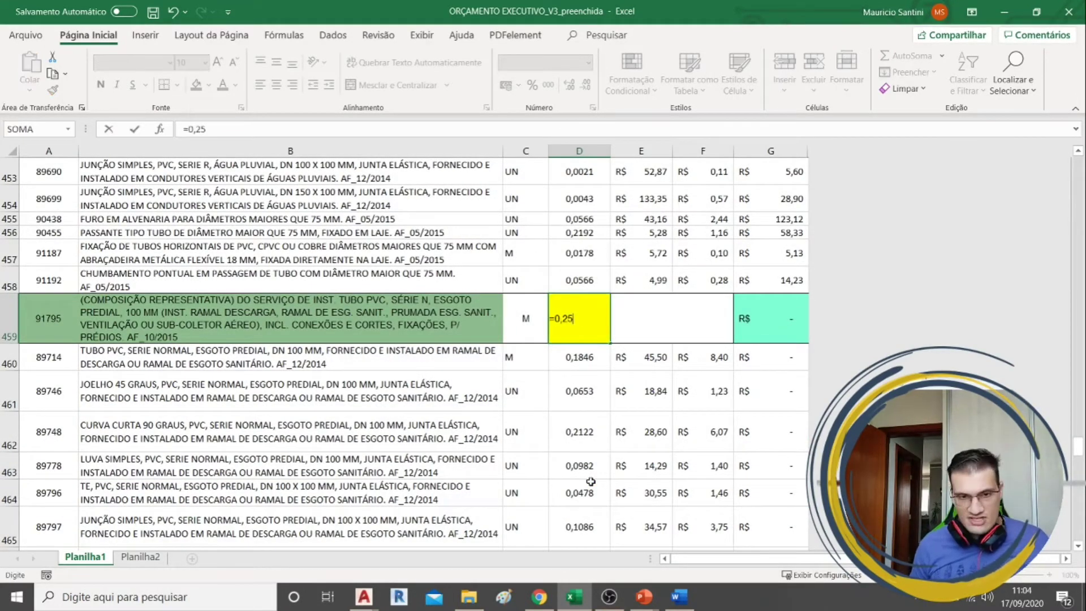
type("*100,8")
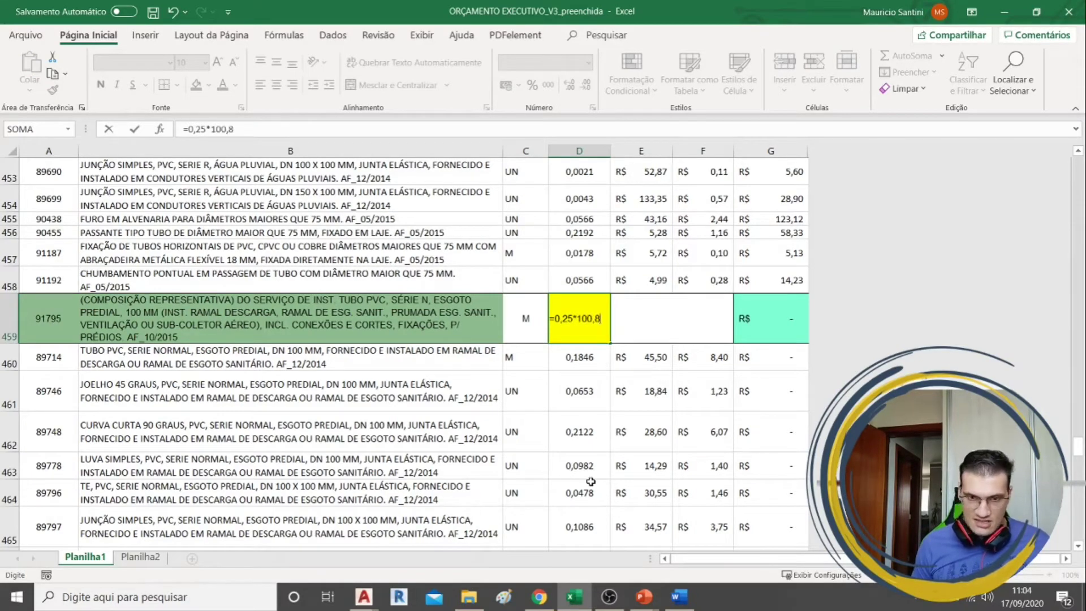
key("Return")
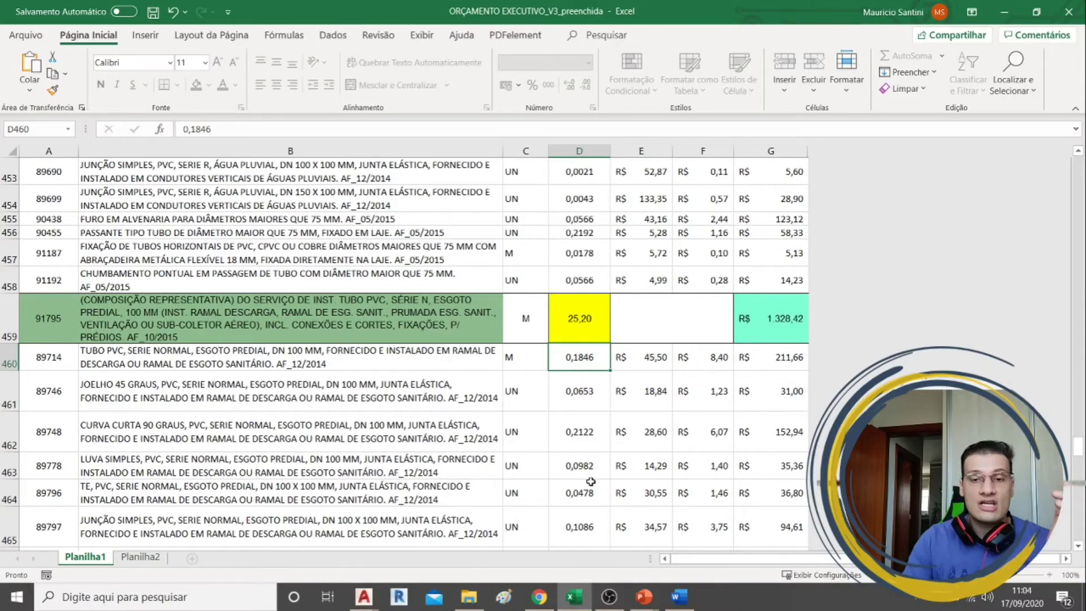
Switch to the PowerPoint slide show and advance to the ACESSÓRIOS slide.
scroll(591, 481, "down", 6)
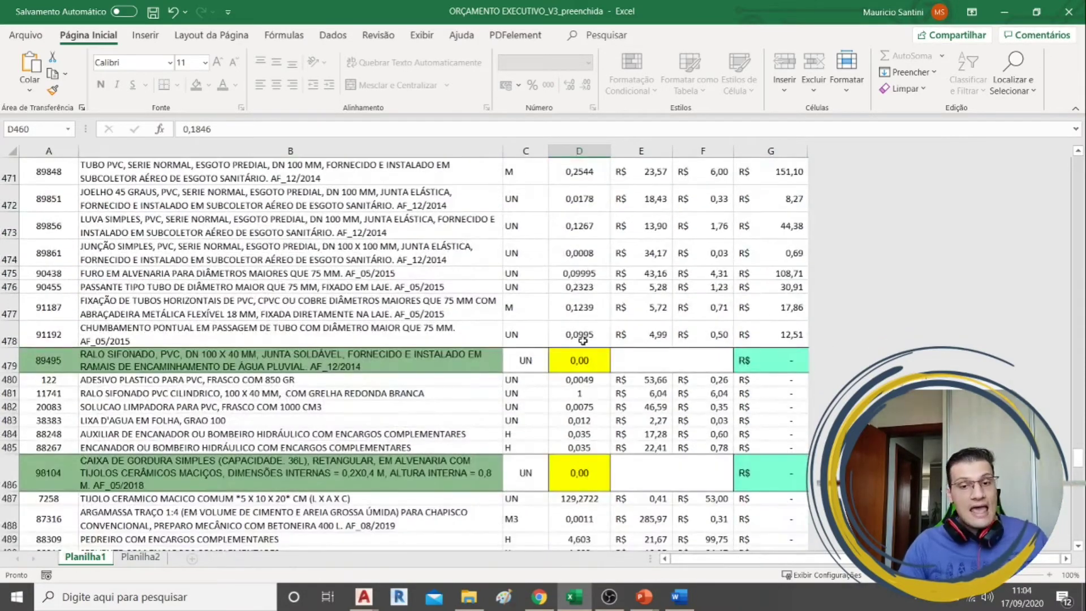
key("alt+Tab")
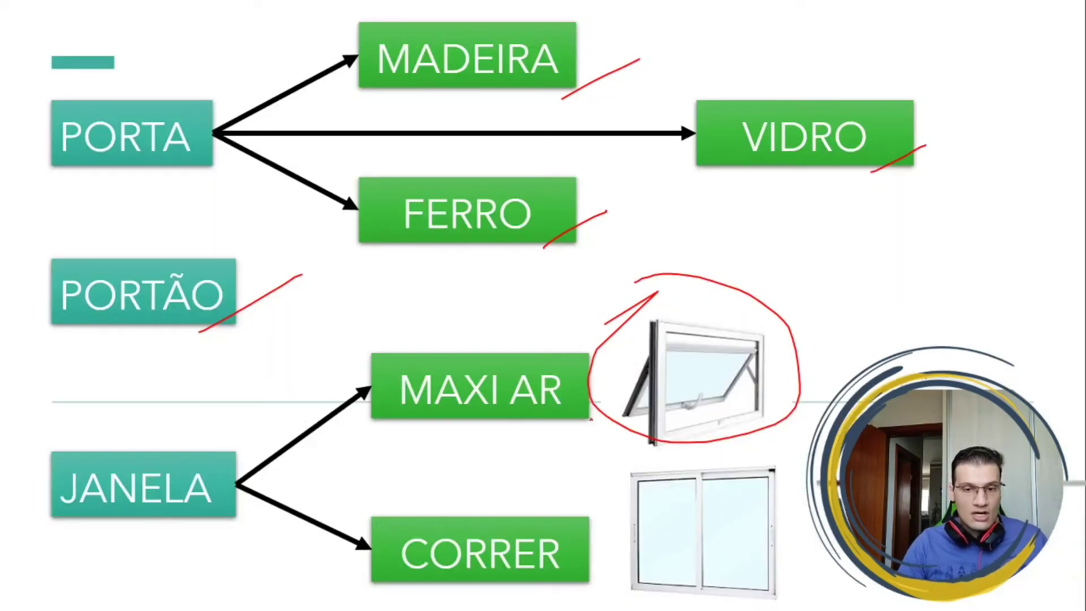
key("Right")
key("Right")
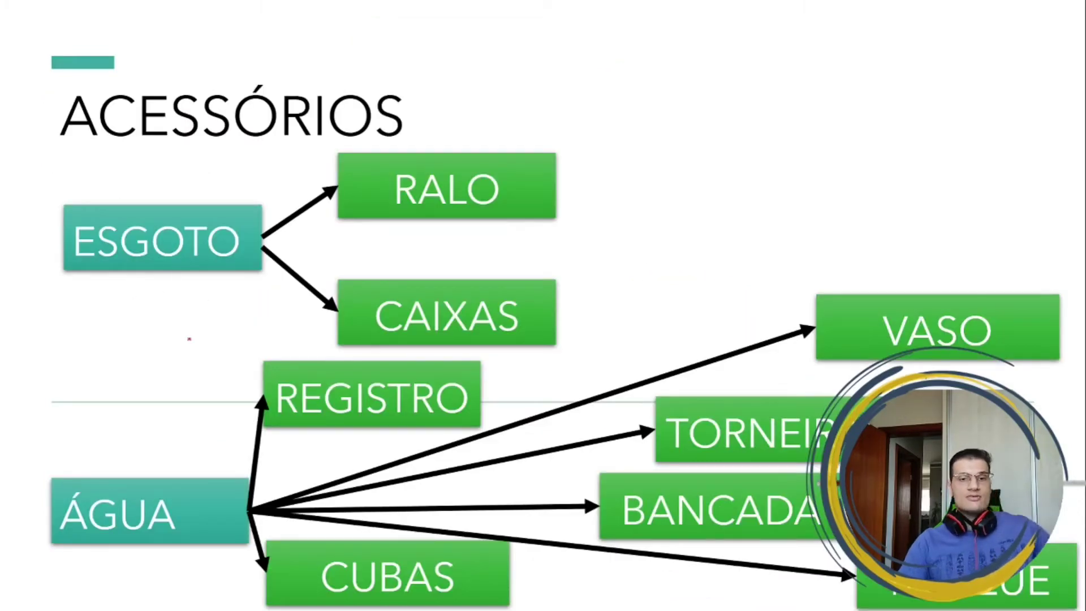
Draw a red bracket under ESGOTO and red tick strokes beside RALO and CAIXAS on the slide.
mouse_move(97, 294)
left_mouse_down()
mouse_move(172, 288)
mouse_move(190, 298)
mouse_move(267, 283)
left_mouse_up()
left_click_drag(525, 227, 579, 183)
left_click_drag(552, 230, 579, 195)
left_click_drag(542, 346, 572, 310)
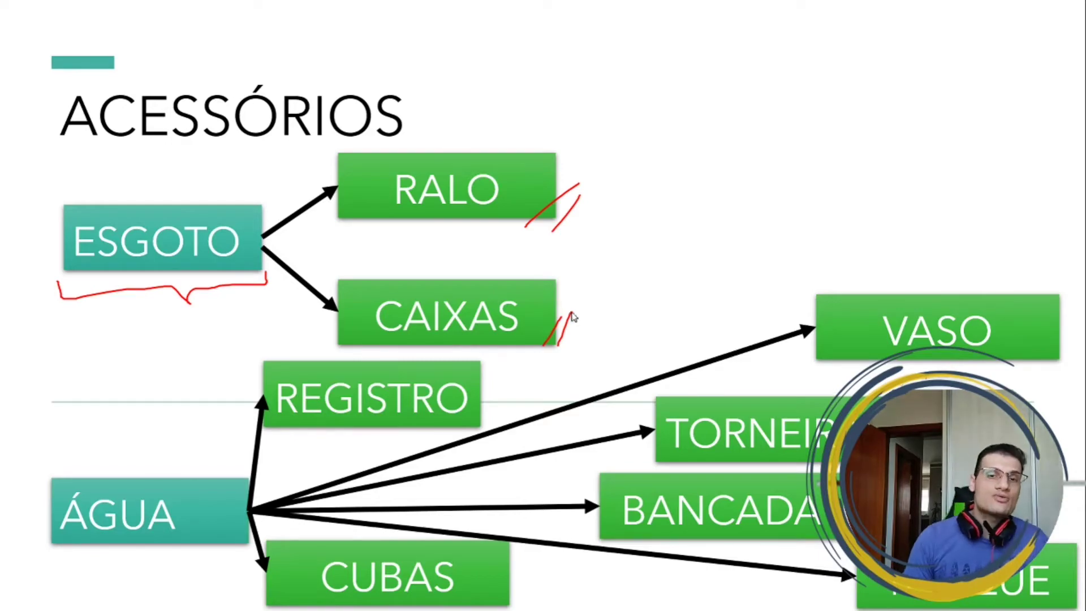
Switch to the EXEMPLO AUTOCAD.dwg floor plan and examine W.C.1, W.C.2 and the service area to count the floor drains.
key("alt+Tab")
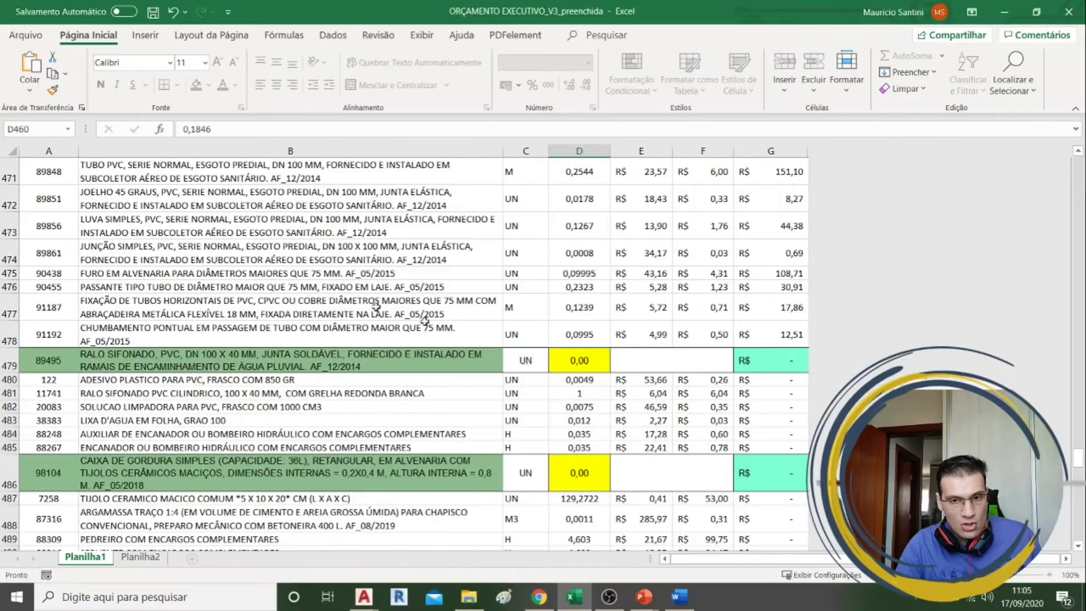
key("alt+Tab")
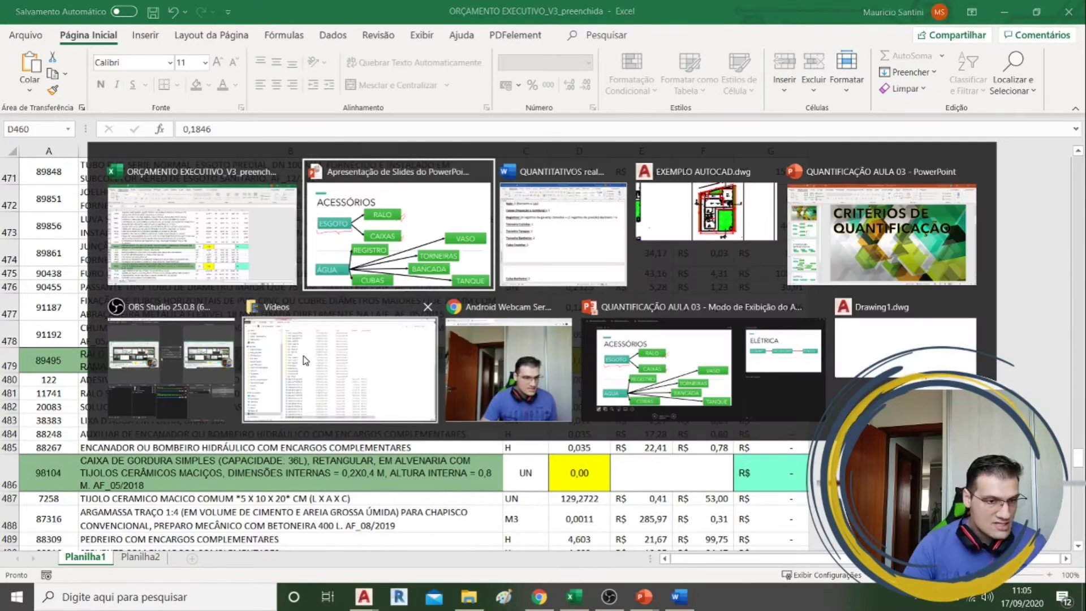
key("alt+Tab")
key("alt+Tab")
scroll(495, 363, "up", 2)
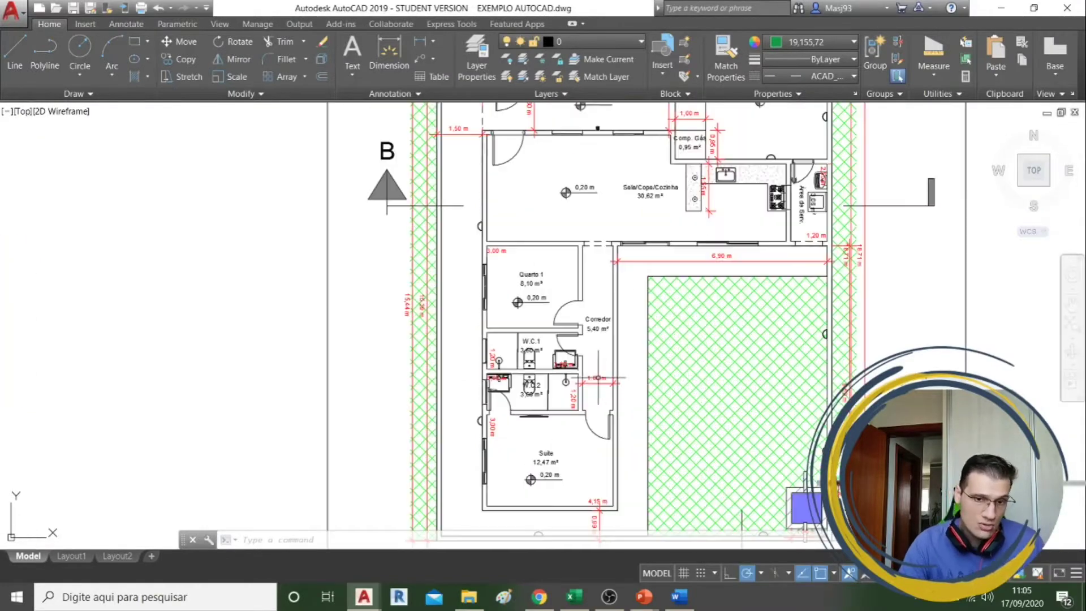
scroll(543, 350, "up", 2)
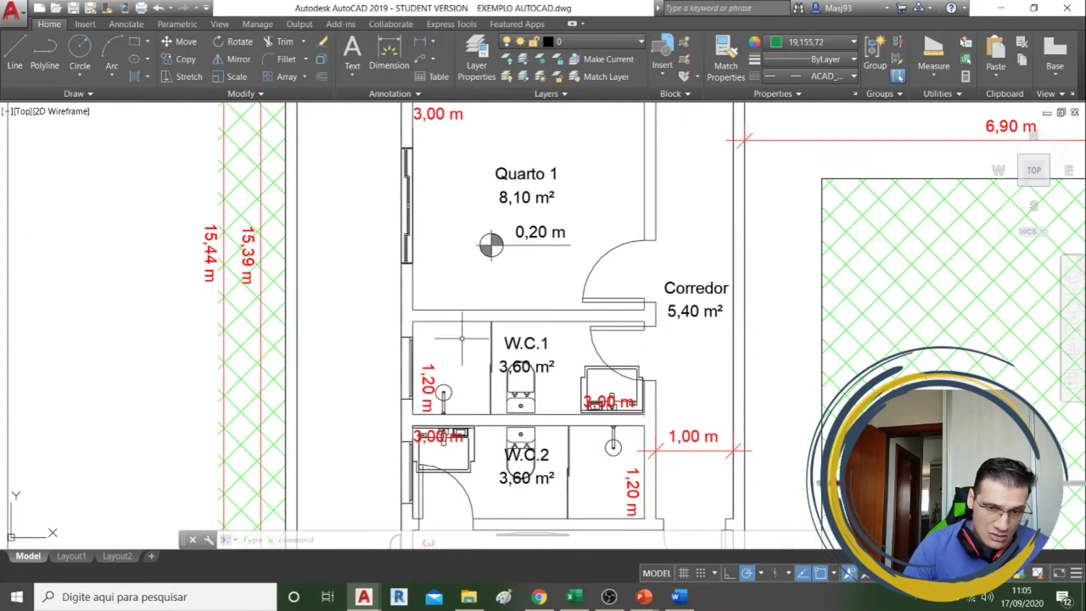
scroll(466, 338, "down", 2)
scroll(563, 433, "down", 3)
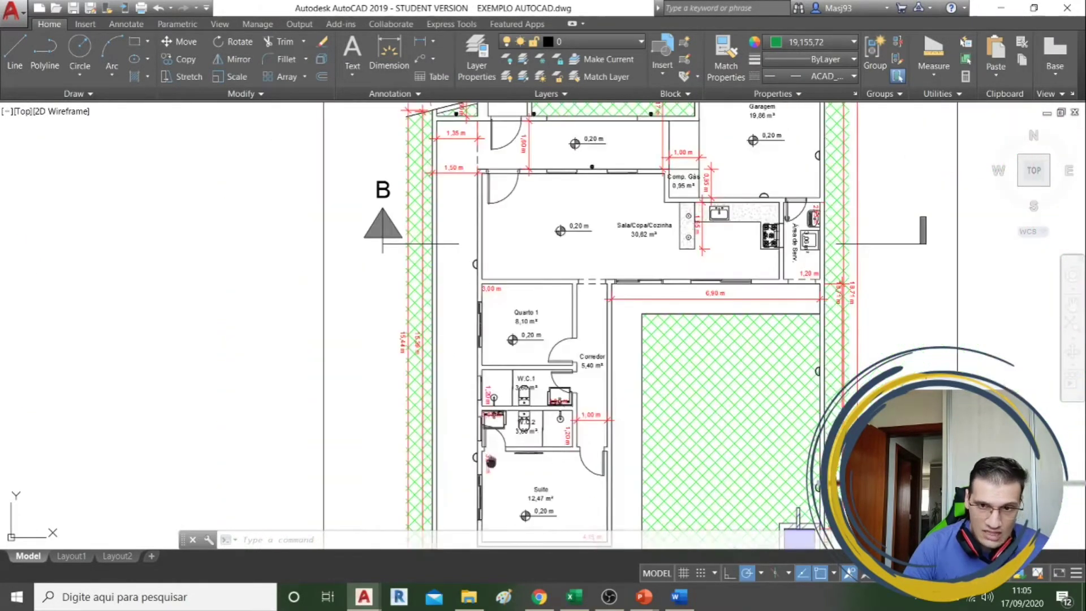
scroll(672, 282, "up", 2)
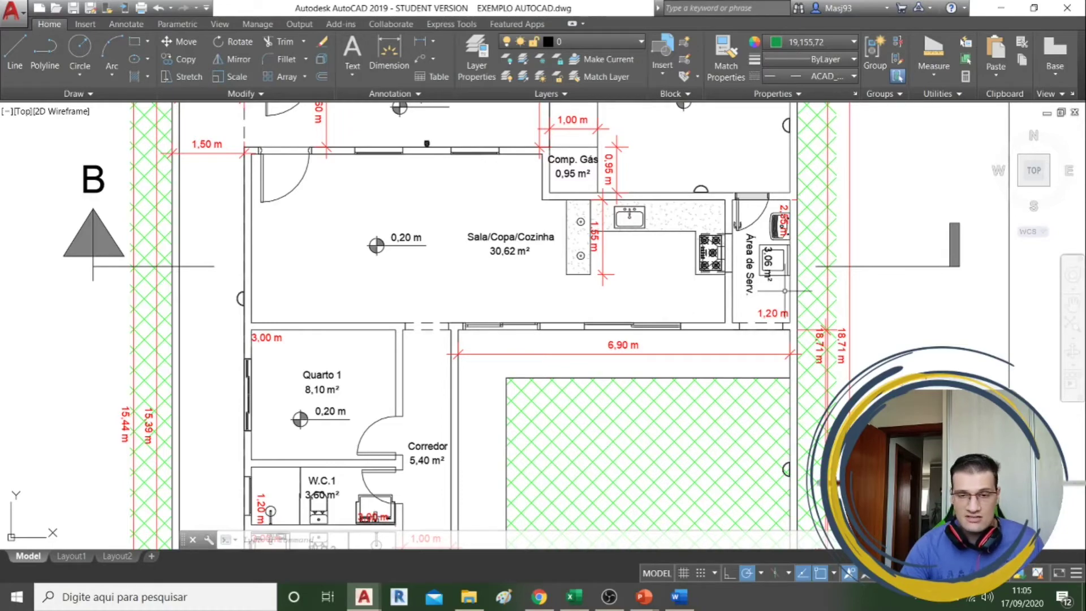
Switch back to the Excel budget and set the quantity of the siphoned floor drain composition 89495 in D479 to 3.
key("alt+Tab")
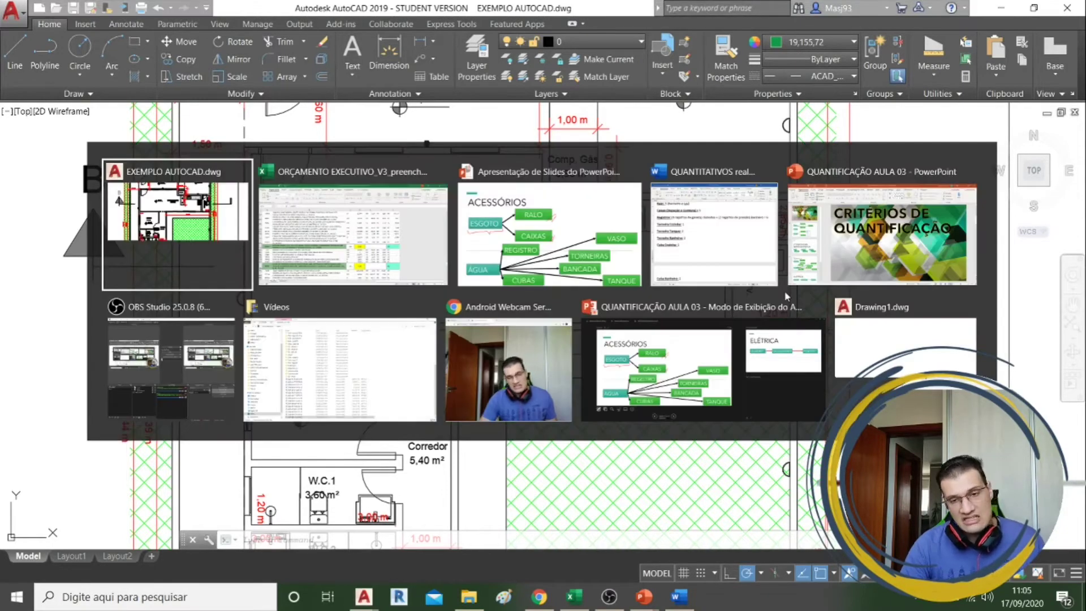
left_click(395, 242)
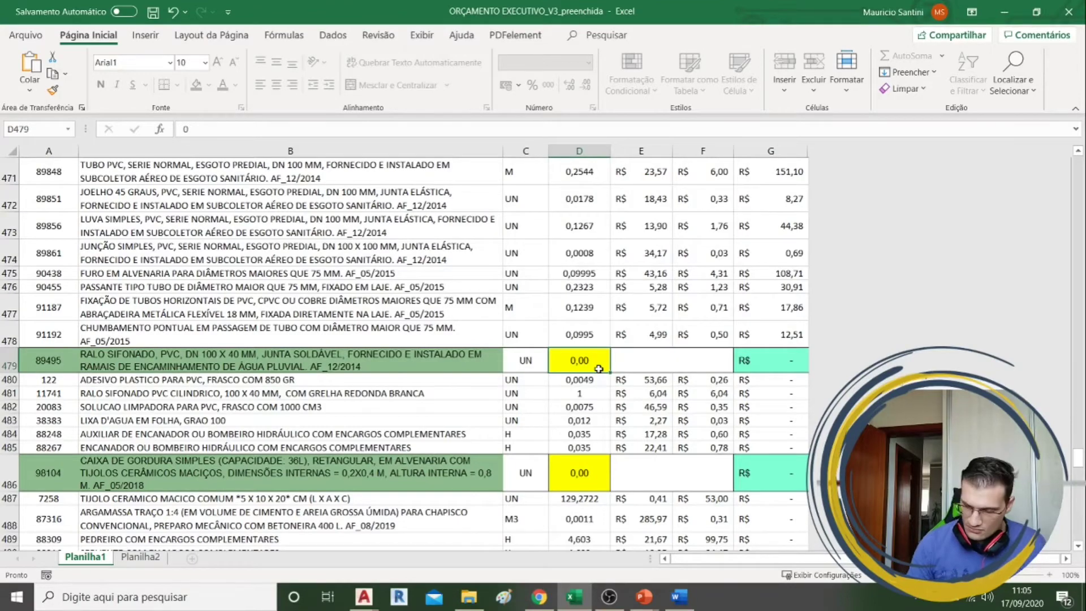
type("3")
key("Return")
Check the grease box composition 98104, then examine the dimensioned PLANTA BAIXA in AutoCAD, from the wet rooms to the street frontage.
scroll(598, 369, "down", 2)
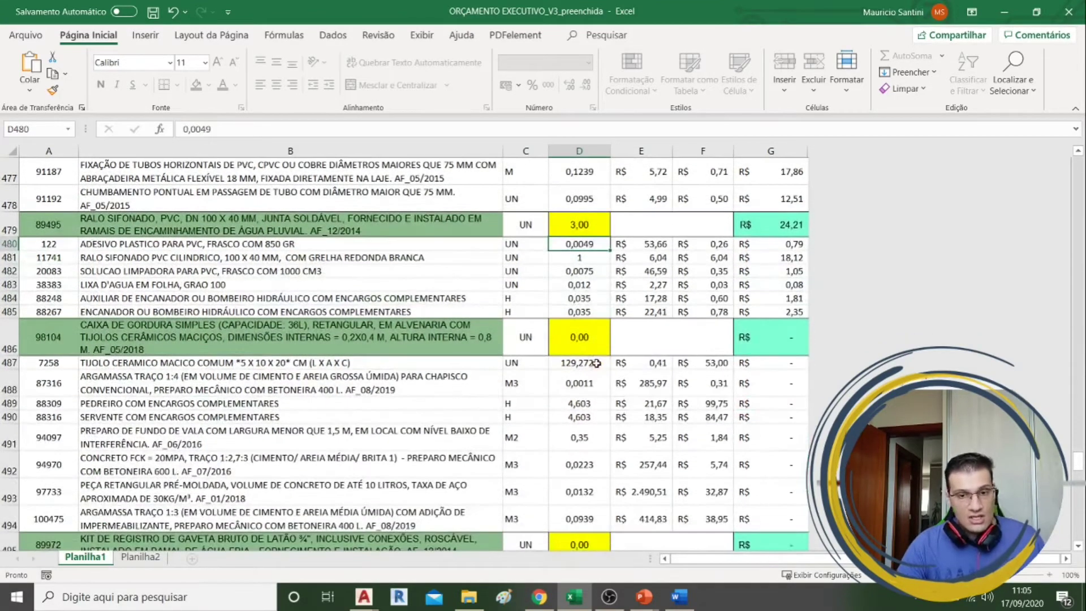
key("alt+Tab")
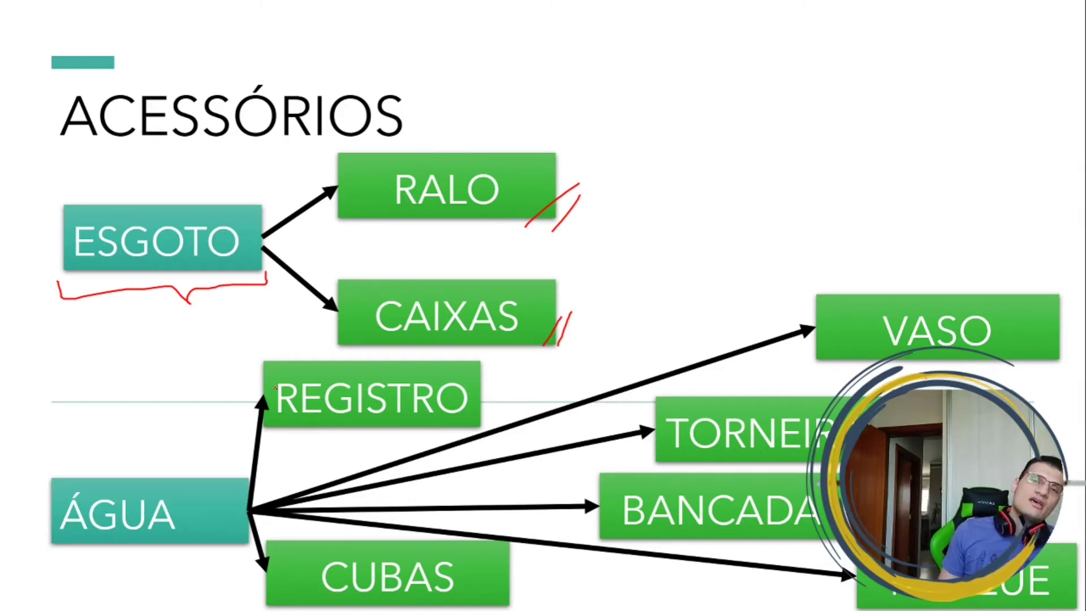
key("alt+Tab")
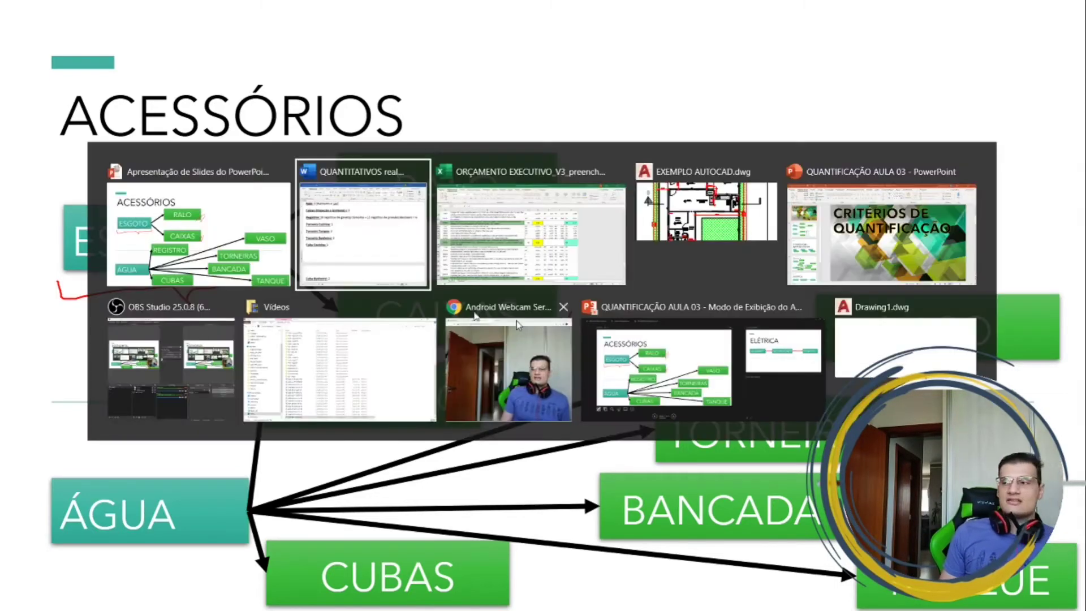
key("alt+Tab")
key("alt+Tab")
scroll(600, 463, "down", 6)
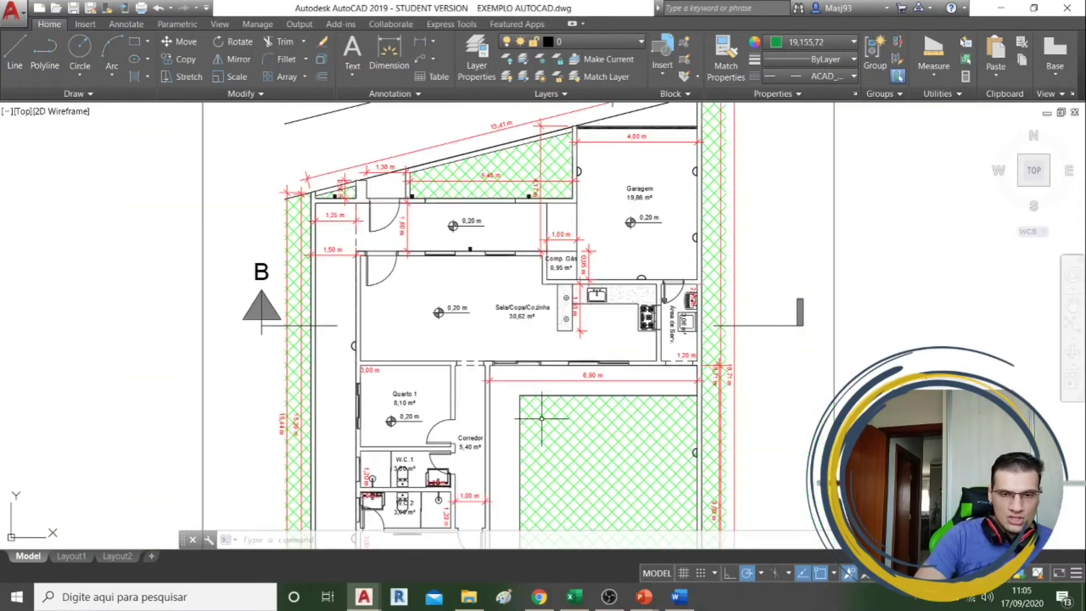
scroll(599, 464, "up", 3)
scroll(543, 350, "up", 2)
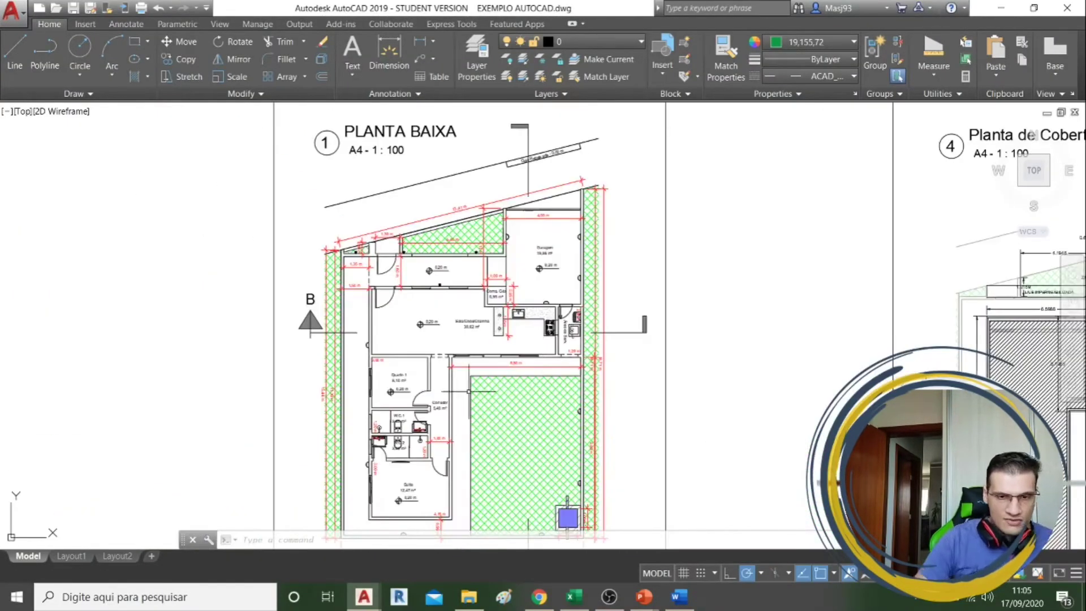
scroll(576, 347, "down", 2)
scroll(373, 340, "up", 2)
scroll(305, 283, "up", 5)
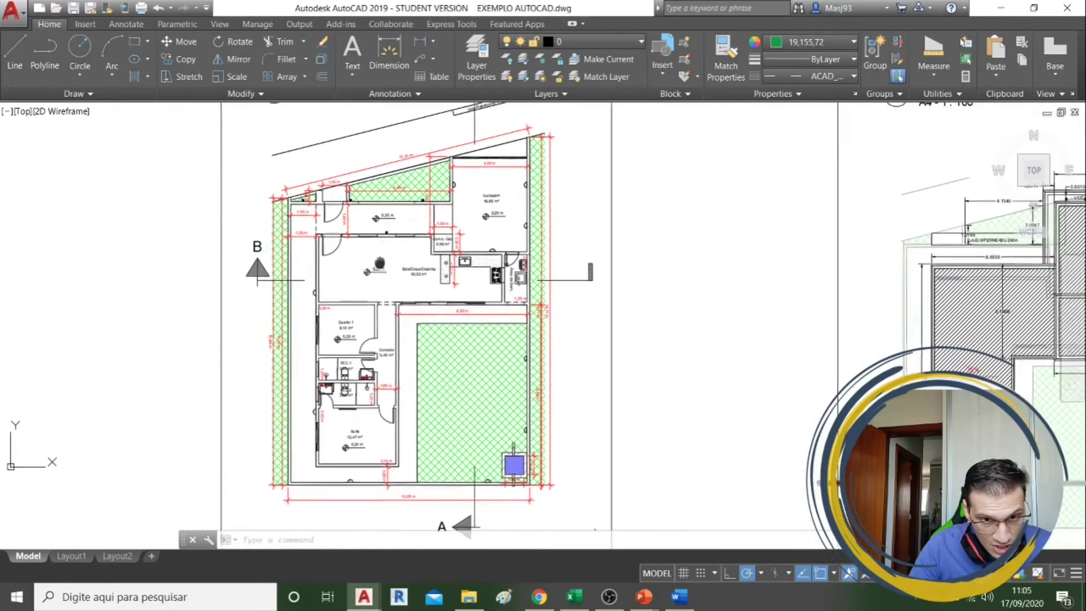
scroll(340, 170, "down", 2)
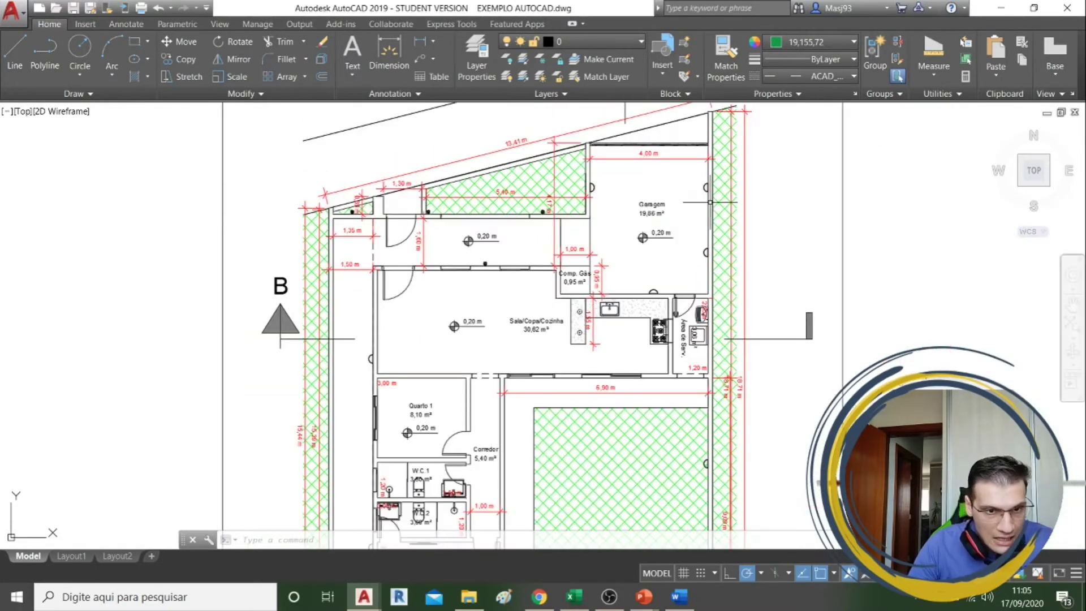
scroll(317, 215, "up", 1)
scroll(296, 244, "down", 1)
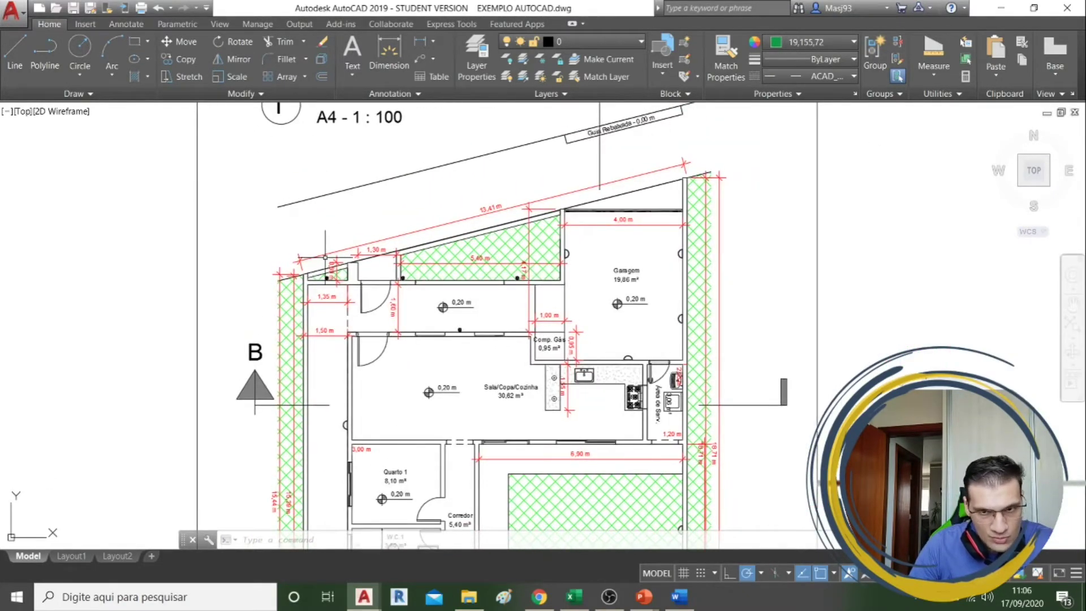
scroll(407, 312, "down", 2)
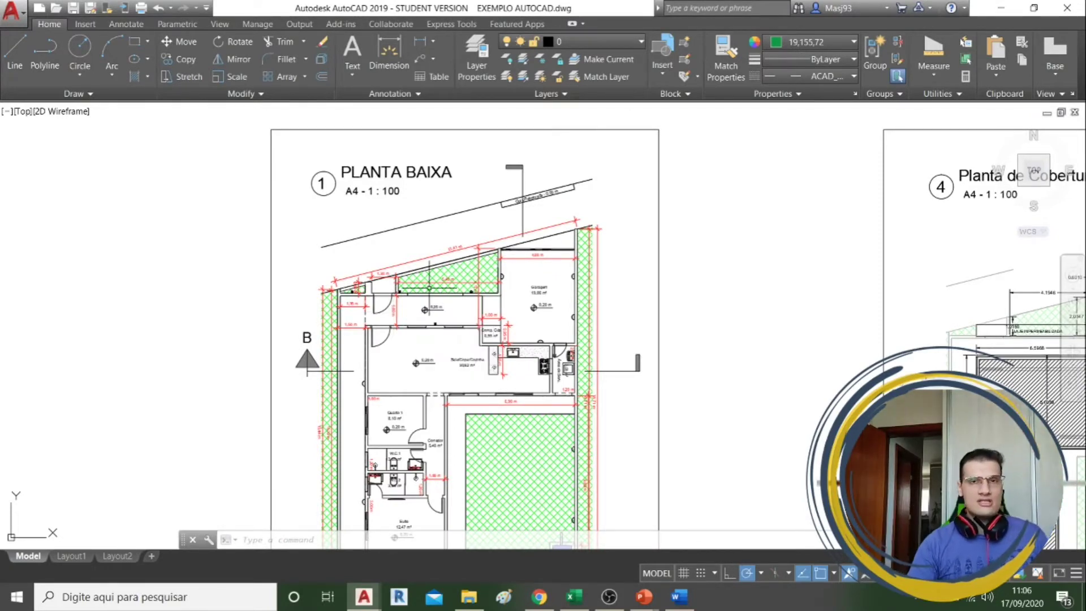
Examine the undimensioned floor plan with the sewage line, including its circular boxes, the bathrooms and the square box in the backyard corner.
scroll(417, 407, "down", 4)
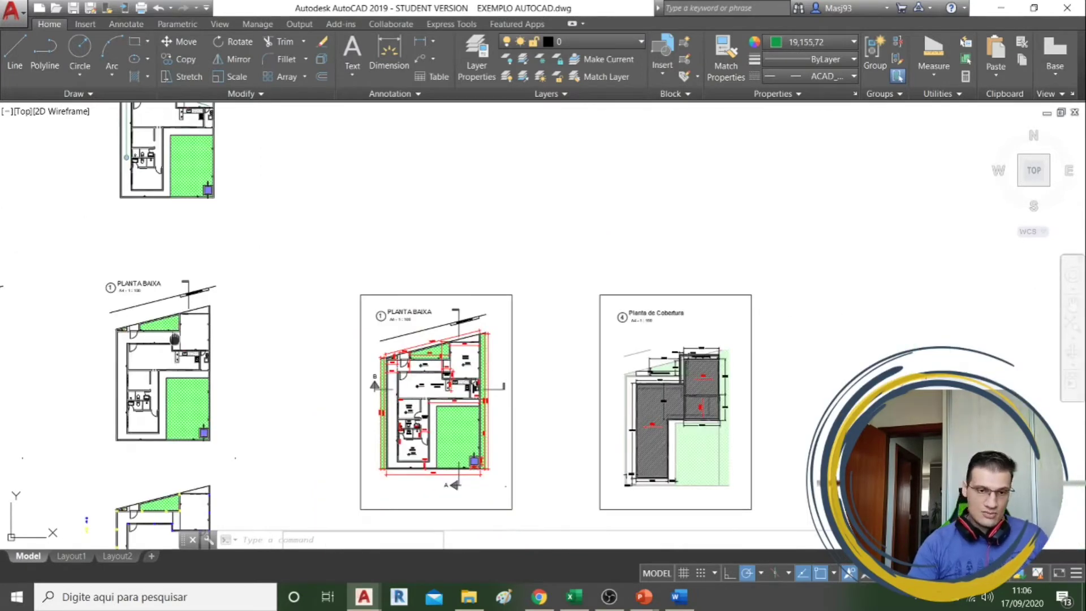
middle_click_drag(174, 340, 354, 445)
scroll(331, 202, "up", 4)
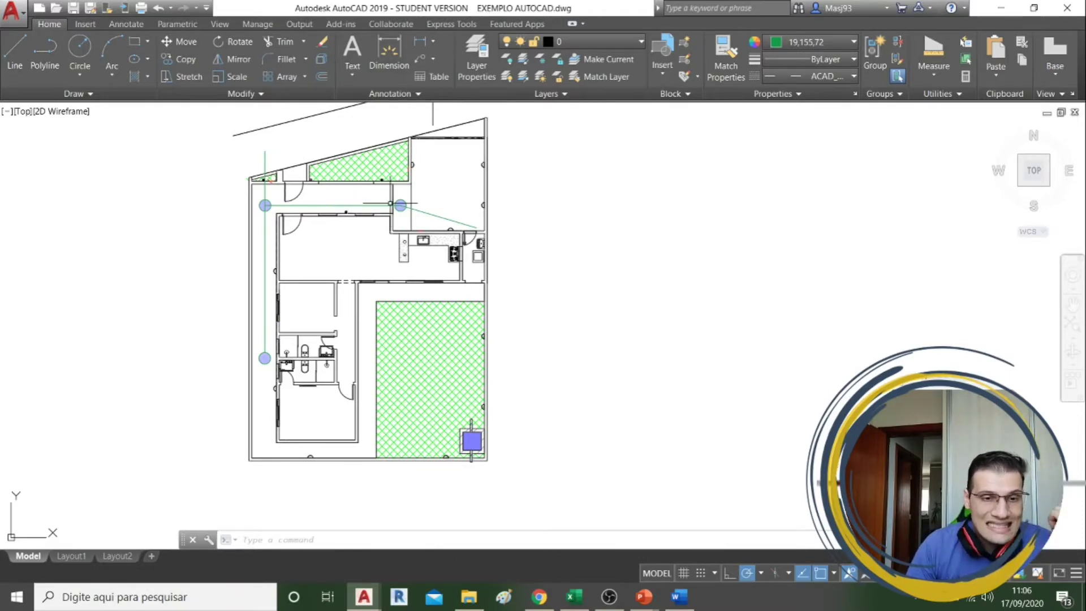
scroll(388, 201, "up", 2)
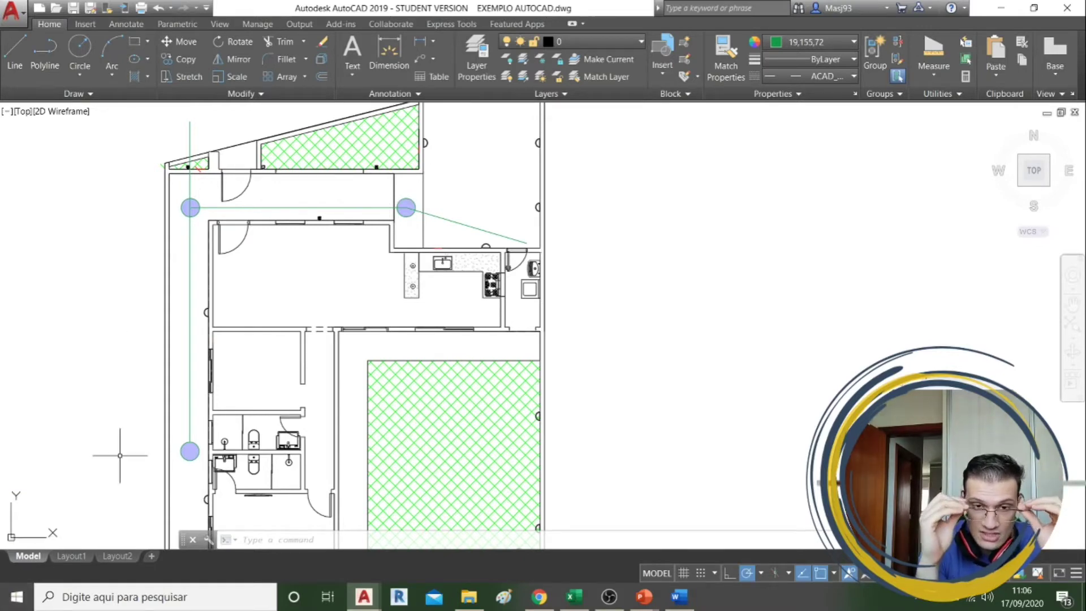
scroll(108, 481, "up", 3)
middle_click_drag(121, 443, 243, 297)
scroll(291, 296, "down", 2)
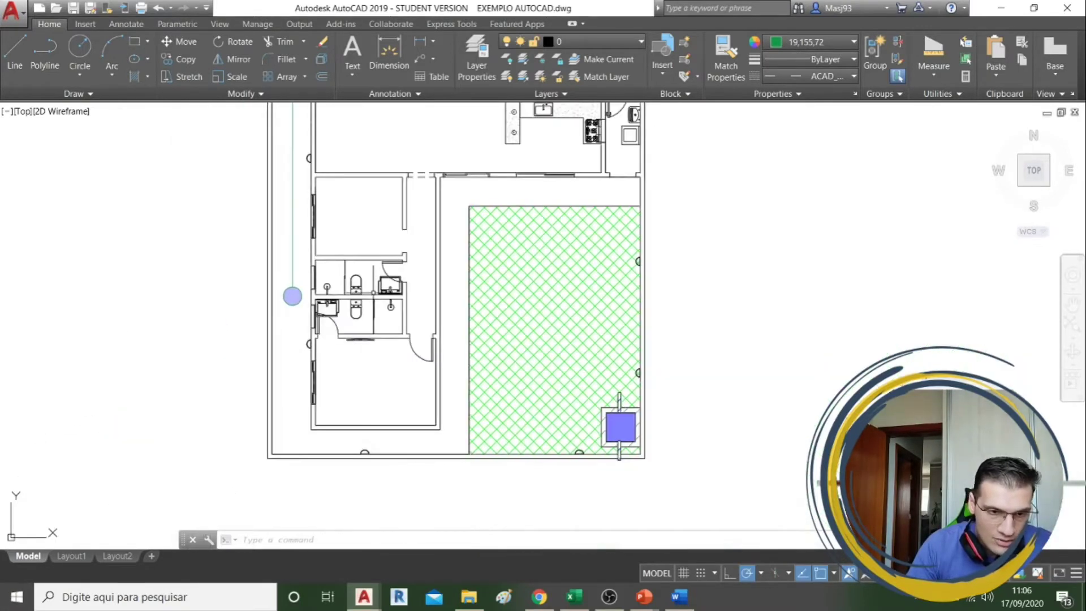
scroll(642, 436, "up", 4)
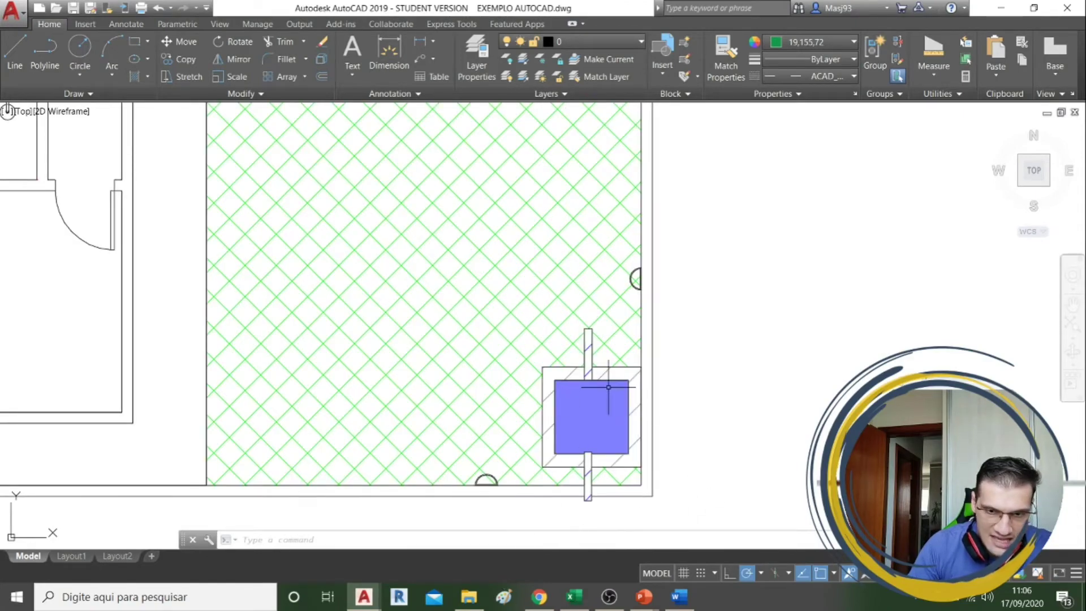
scroll(594, 390, "down", 3)
scroll(497, 364, "up", 2)
middle_click_drag(497, 364, 345, 354)
scroll(344, 354, "up", 2)
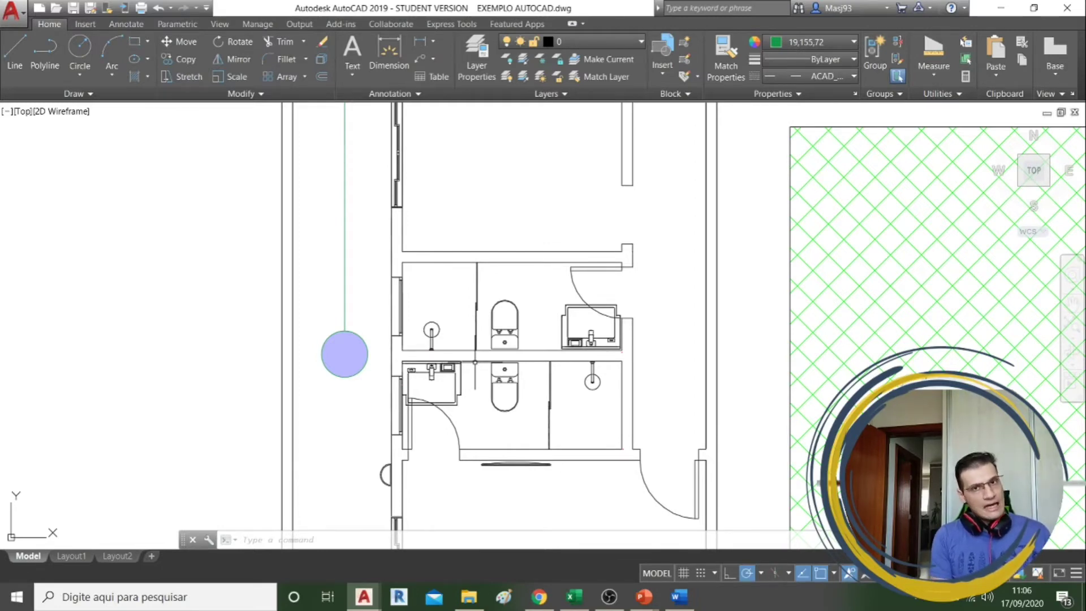
Follow the sewage line from the bathroom box to the kitchen and service area, examining the box near the kitchen sink.
scroll(384, 345, "down", 1)
scroll(410, 453, "down", 1)
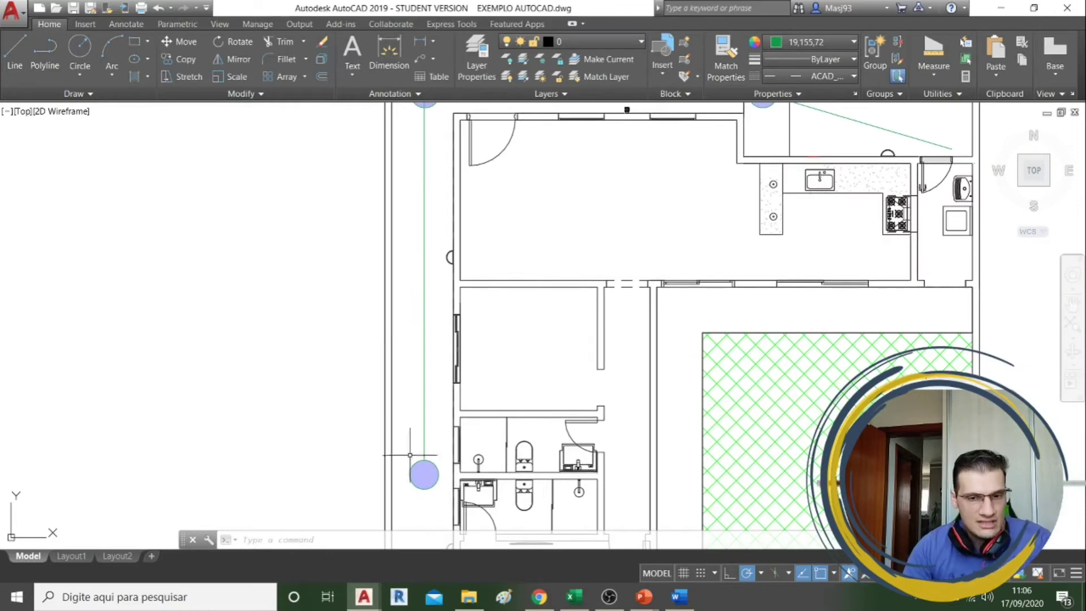
middle_click_drag(475, 481, 478, 516)
scroll(852, 154, "up", 2)
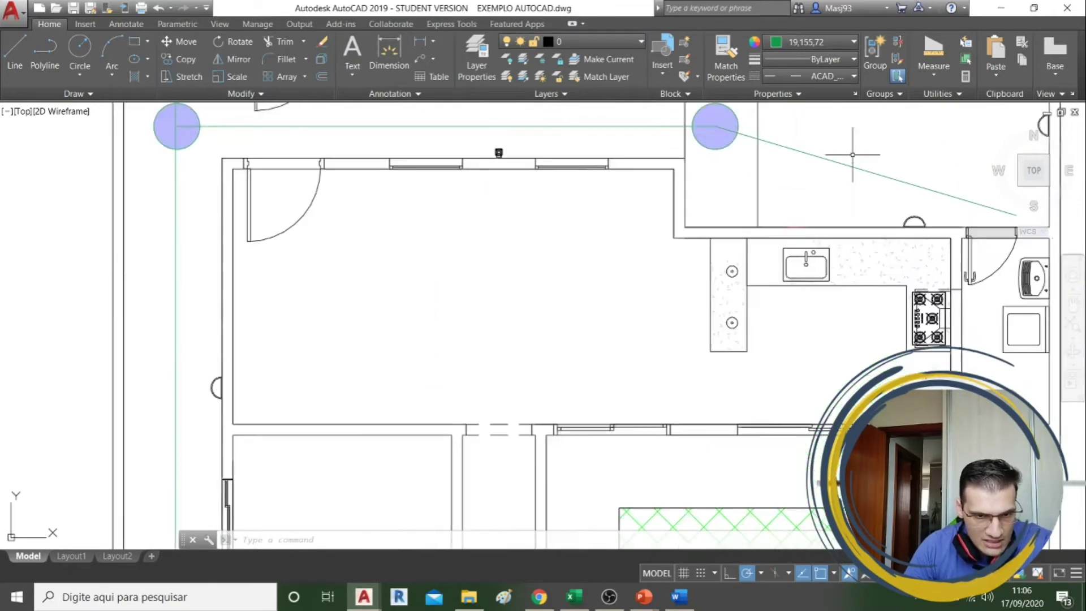
middle_click_drag(771, 315, 740, 396)
scroll(617, 266, "up", 2)
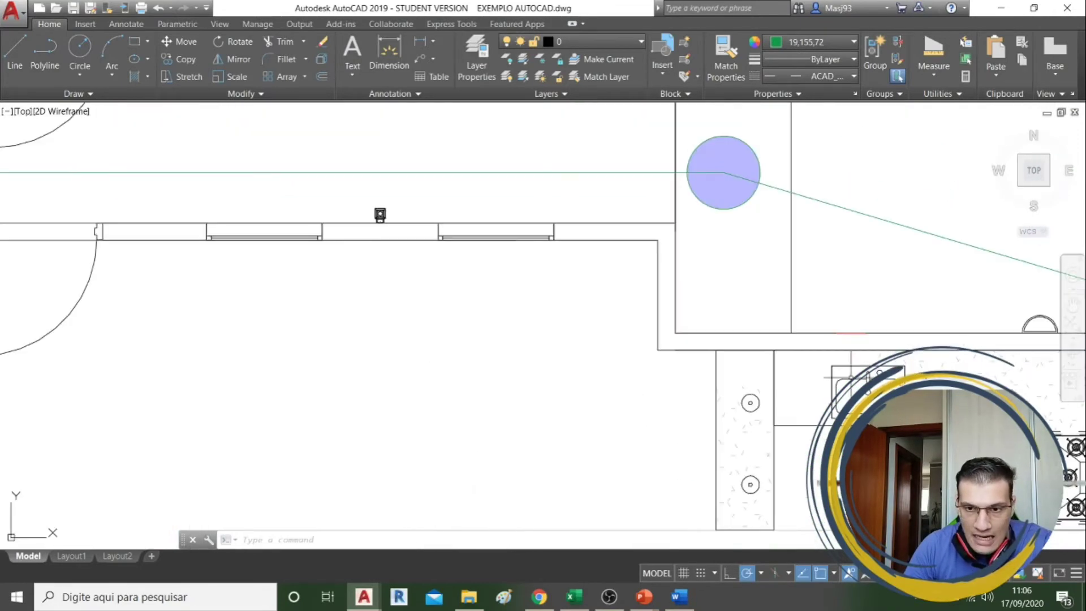
scroll(820, 328, "down", 4)
scroll(799, 300, "up", 3)
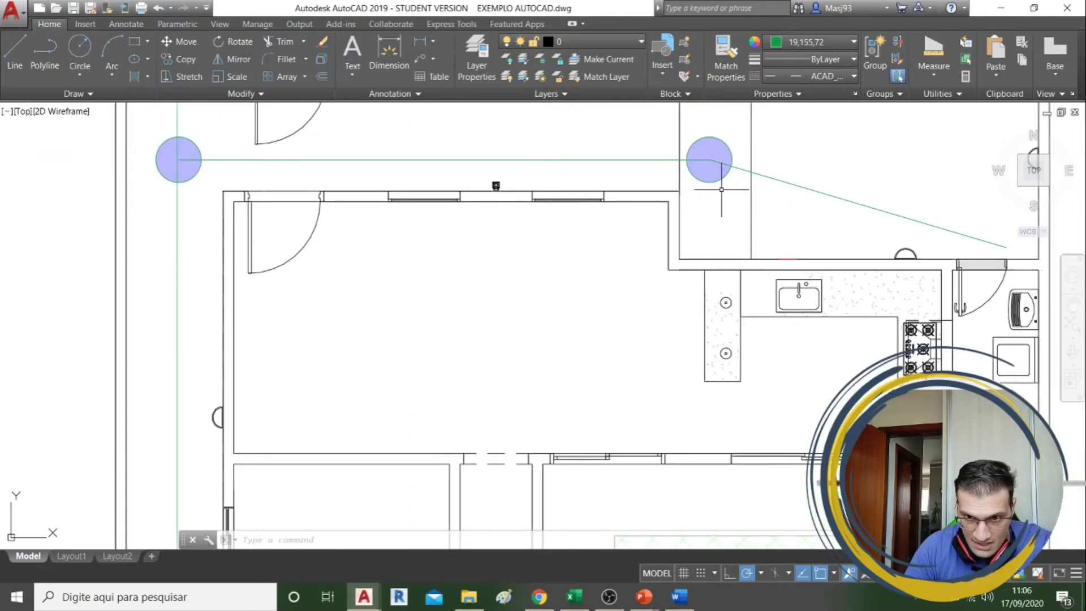
middle_click_drag(799, 194, 795, 243)
middle_click_drag(1010, 305, 882, 304)
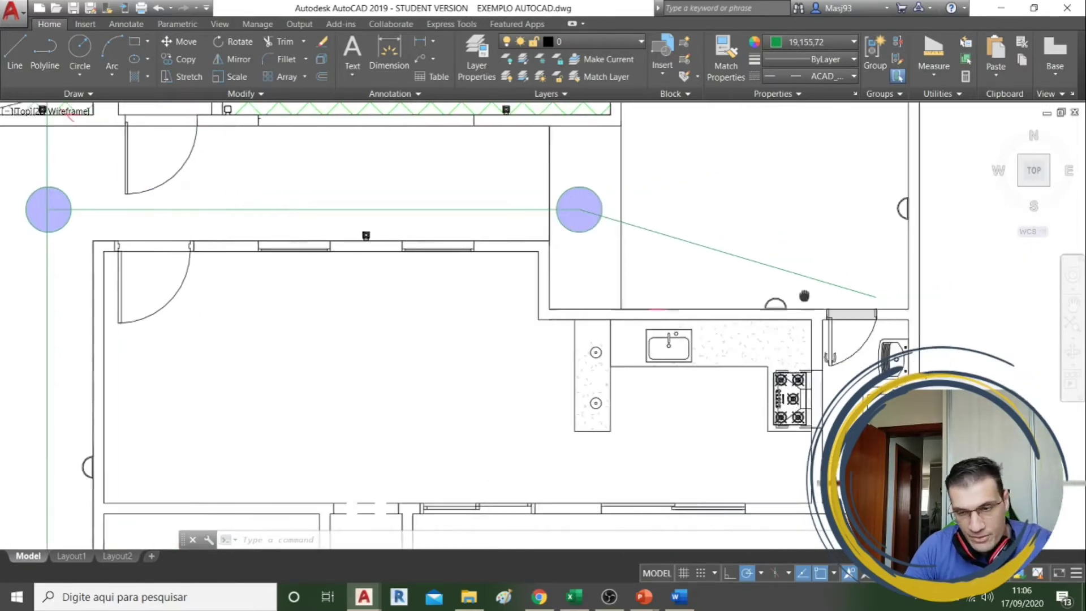
scroll(916, 291, "up", 4)
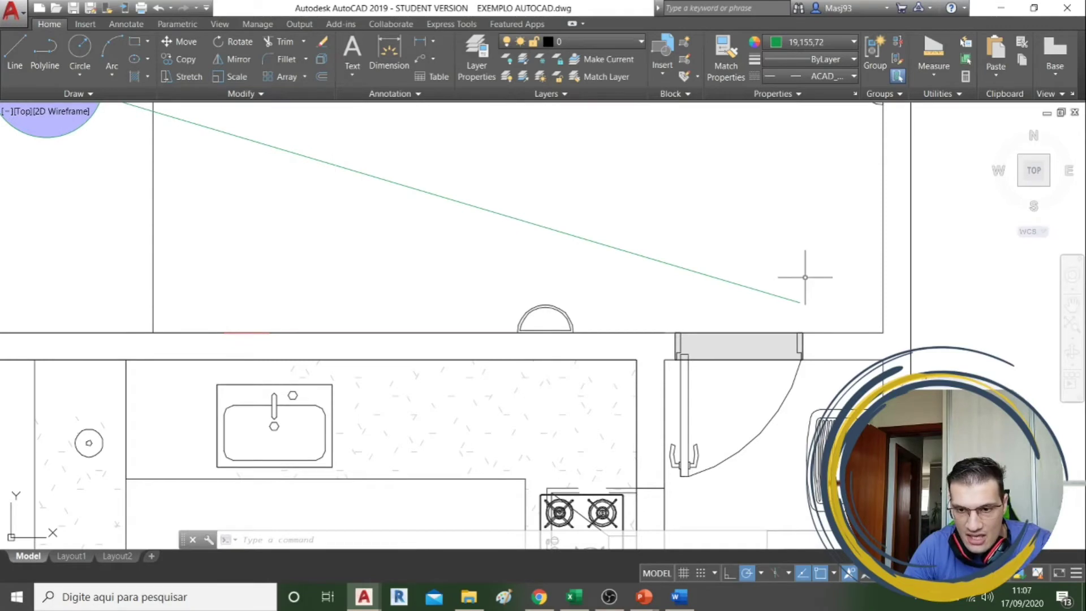
scroll(806, 265, "down", 3)
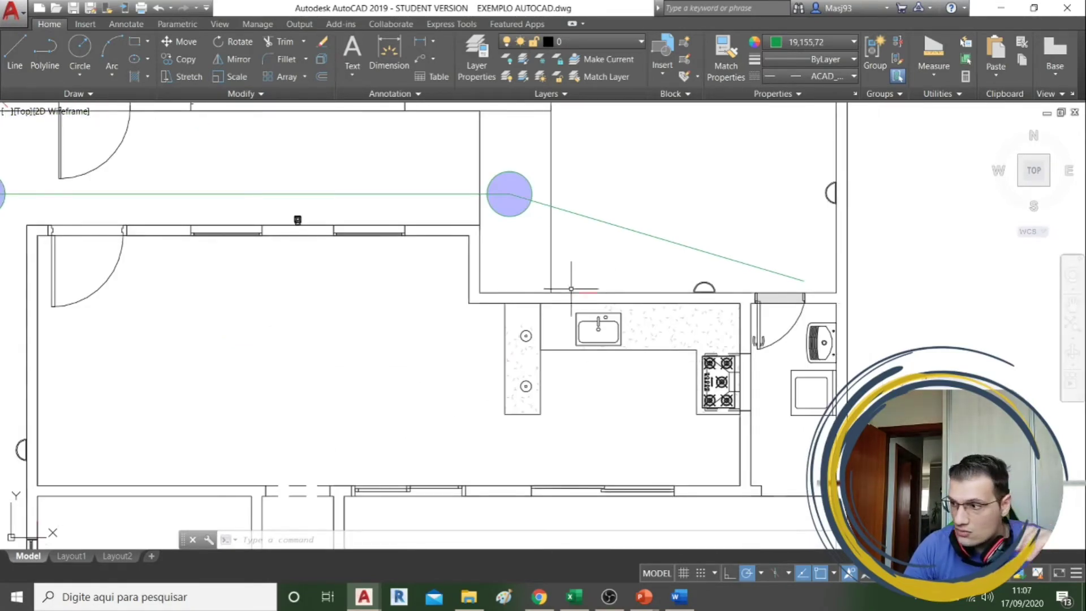
scroll(531, 230, "up", 2)
scroll(514, 206, "down", 2)
scroll(498, 221, "up", 2)
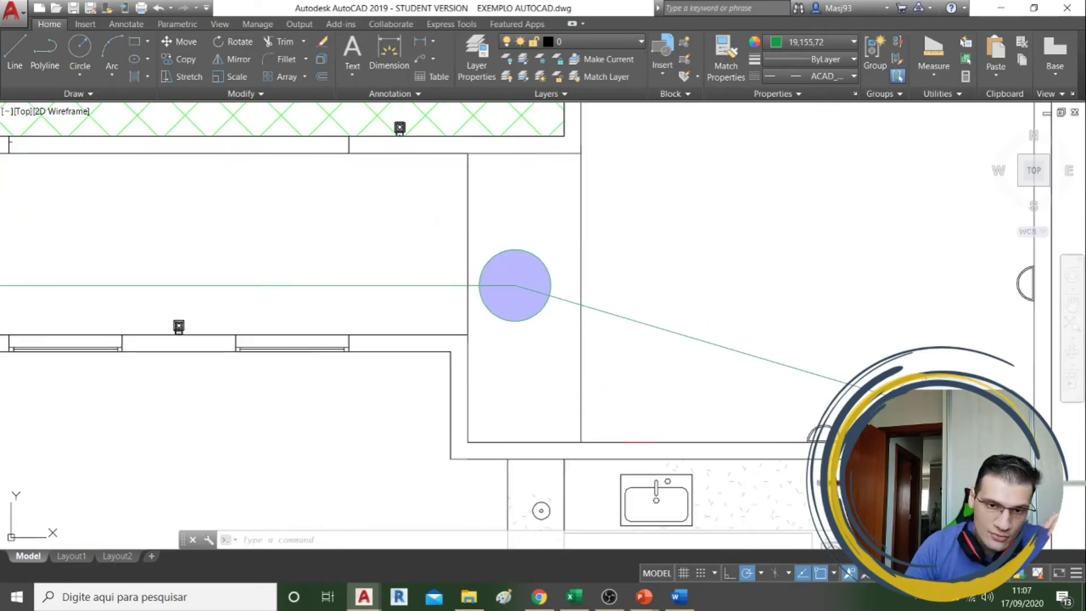
Copy the circular sewage box beside the kitchen's gas compartment and paste a second one in the garage near the service area.
left_click(423, 214)
left_click(563, 340)
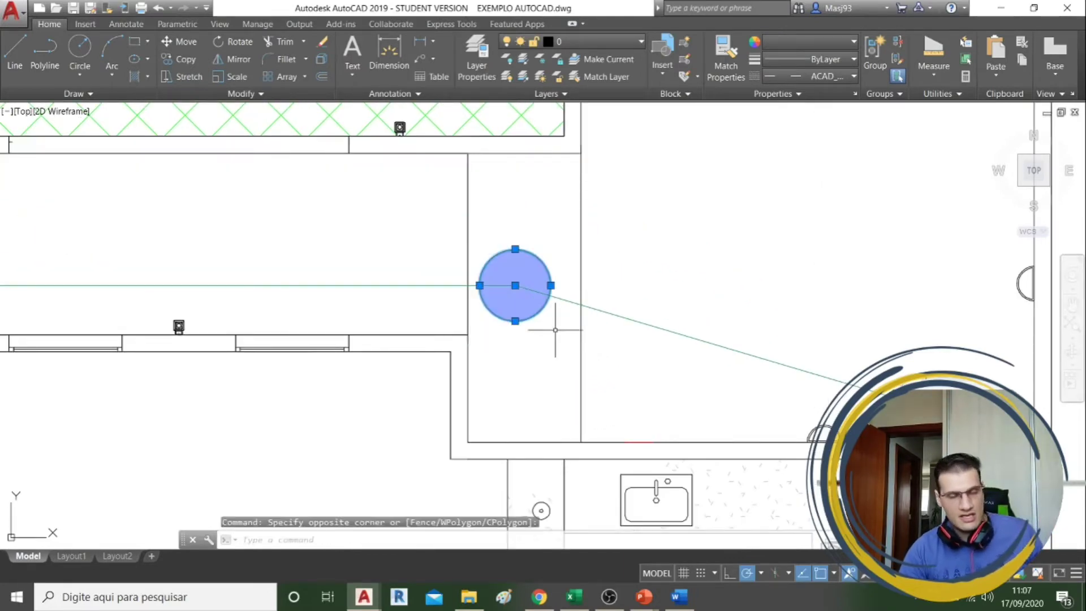
key("ctrl+c")
key("ctrl+v")
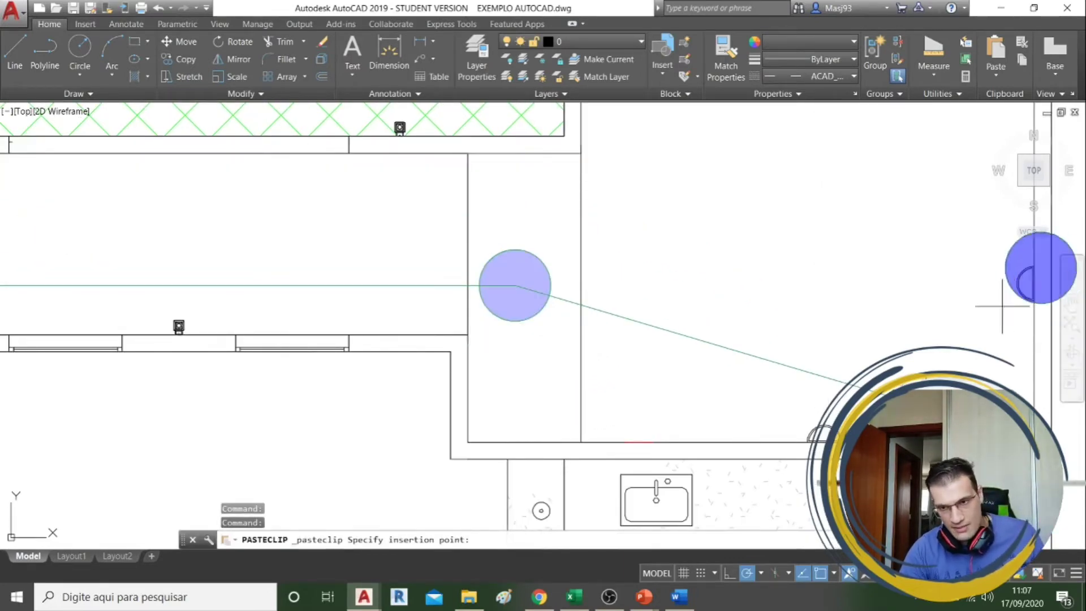
left_click(921, 360)
key("Escape")
Reattach the start of the sloped service-area sewage line from the original circular box to the copied box in the garage.
left_click(836, 383)
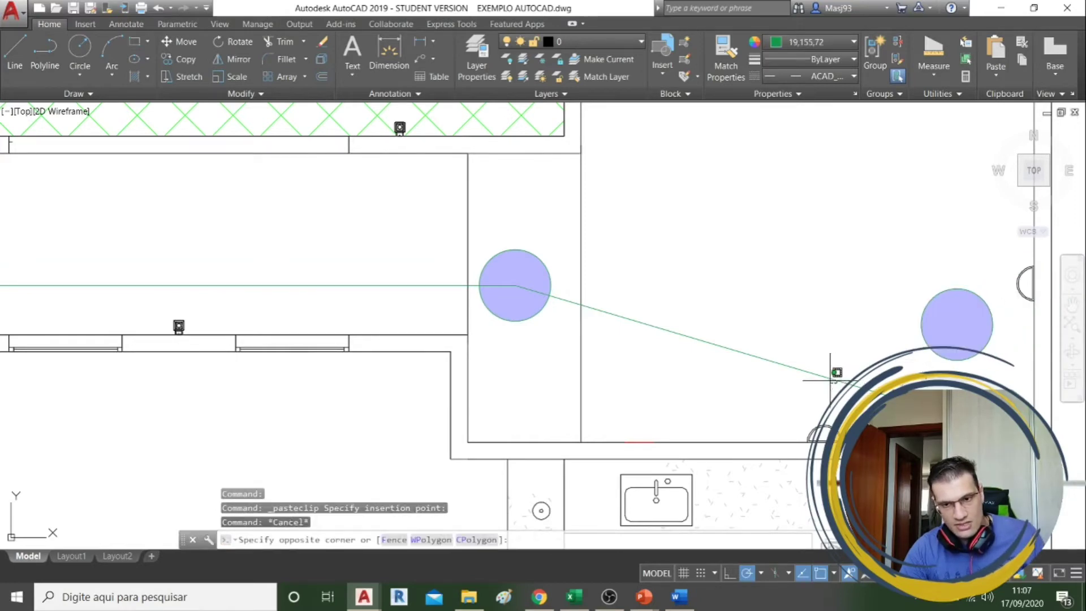
left_click(758, 353)
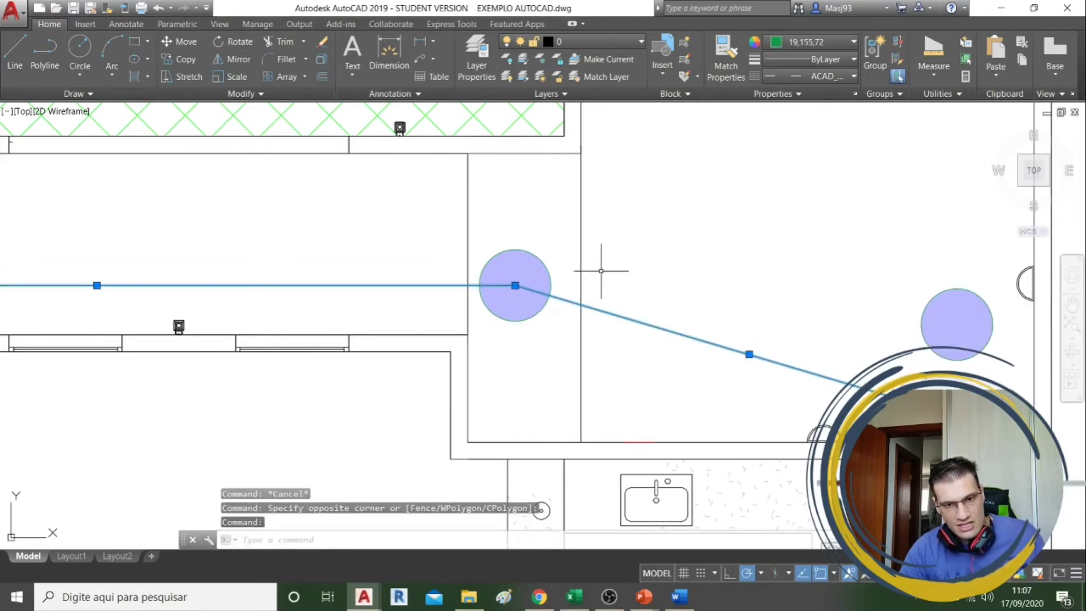
key("Escape")
left_click(609, 314)
left_click(605, 323)
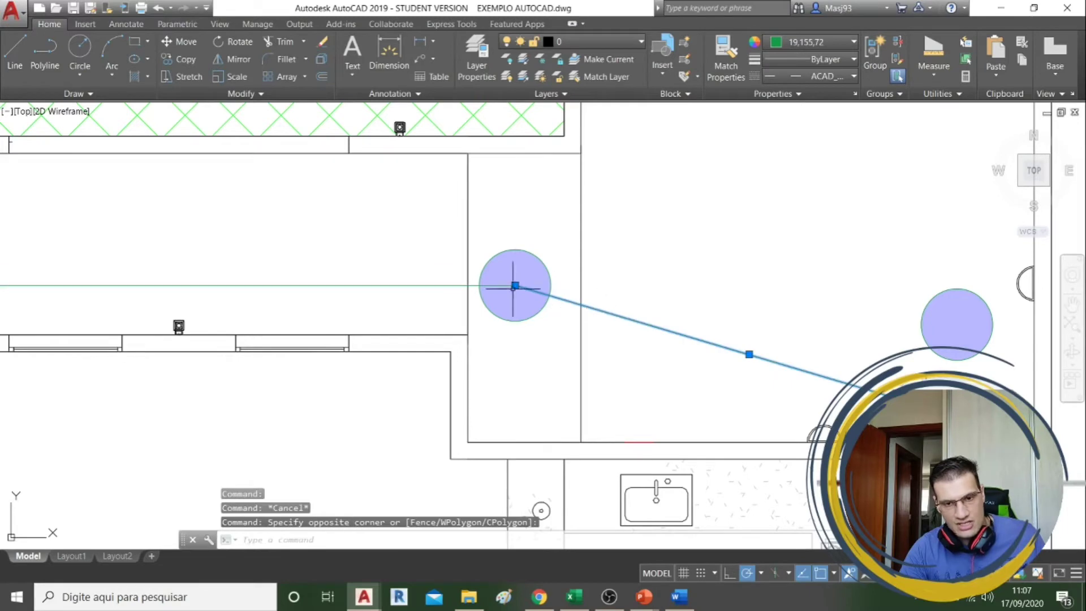
left_click(515, 285)
key("Escape")
Draw a sewage line from the centre of the original circular box to the kitchen sink.
scroll(909, 380, "down", 1)
type("l")
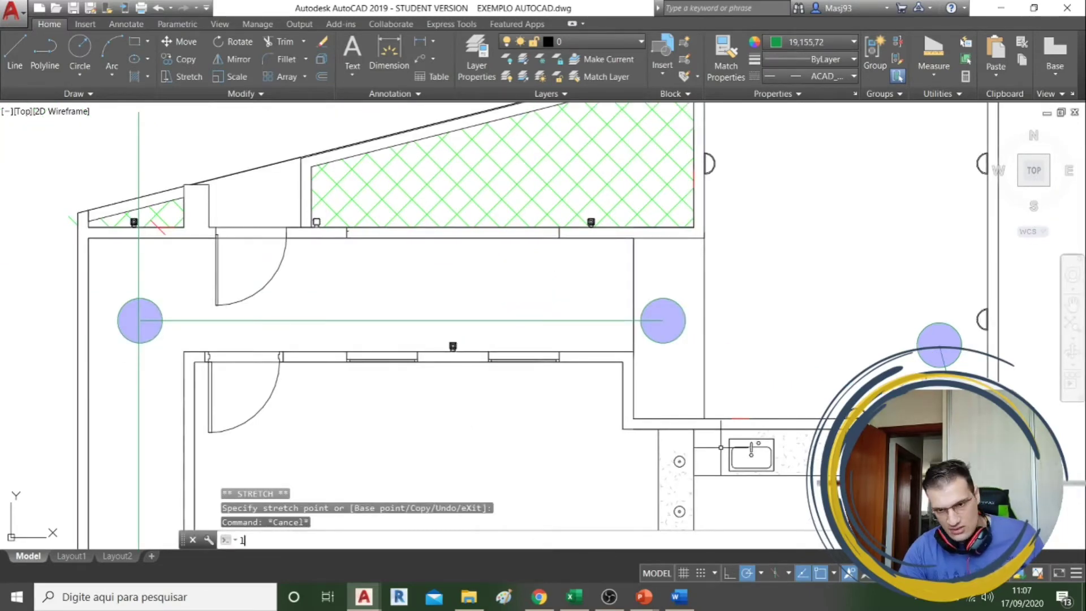
key("Return")
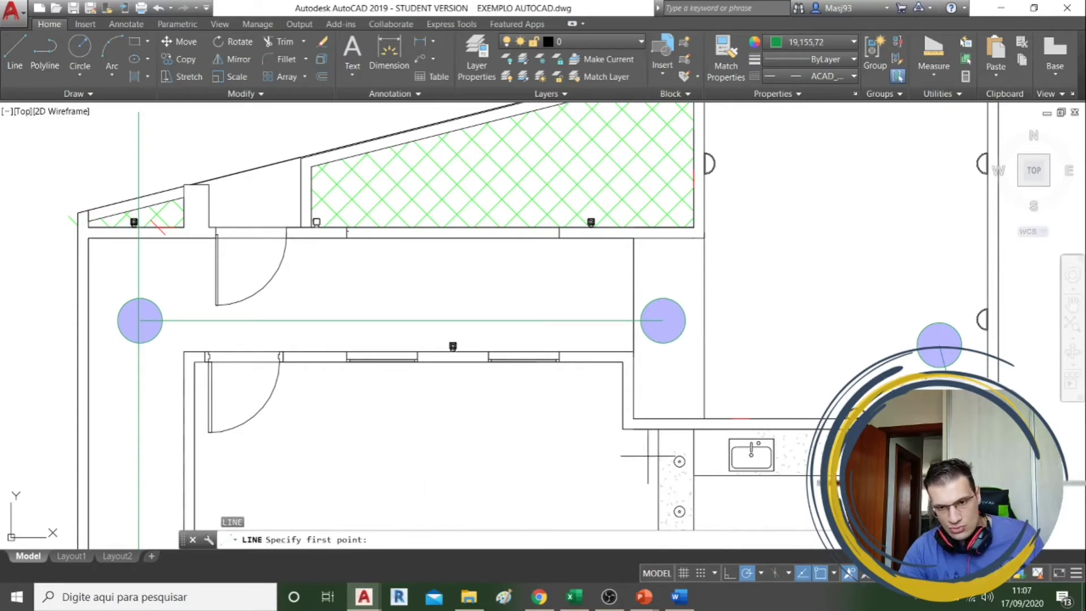
left_click(663, 321)
left_click(755, 440)
key("Return")
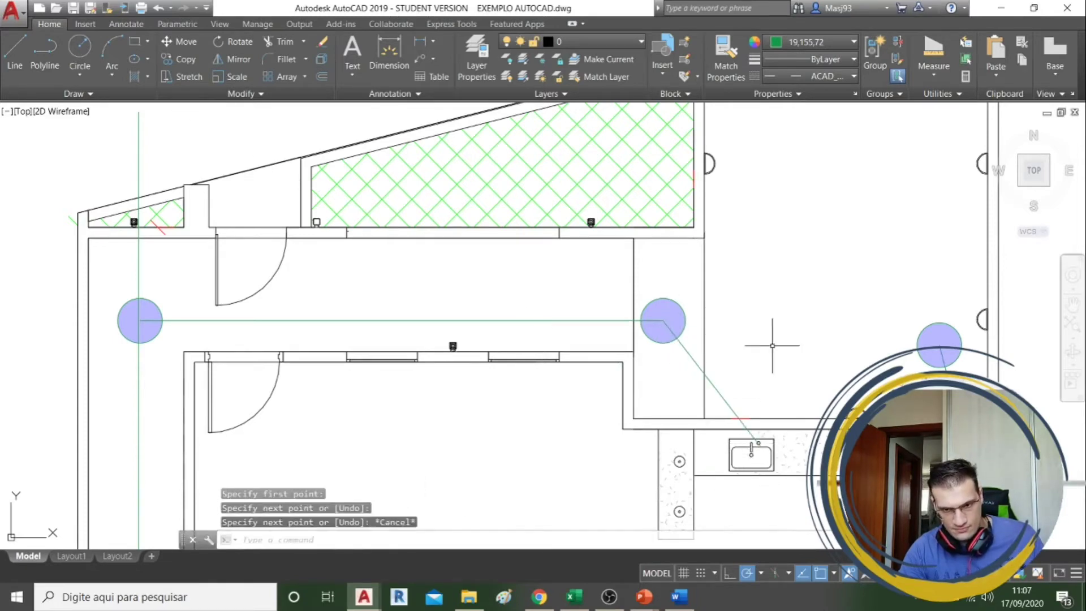
Draw a two-segment sewage line from the garage box, passing around the kitchen box, to the horizontal sewage line.
type("l")
key("Return")
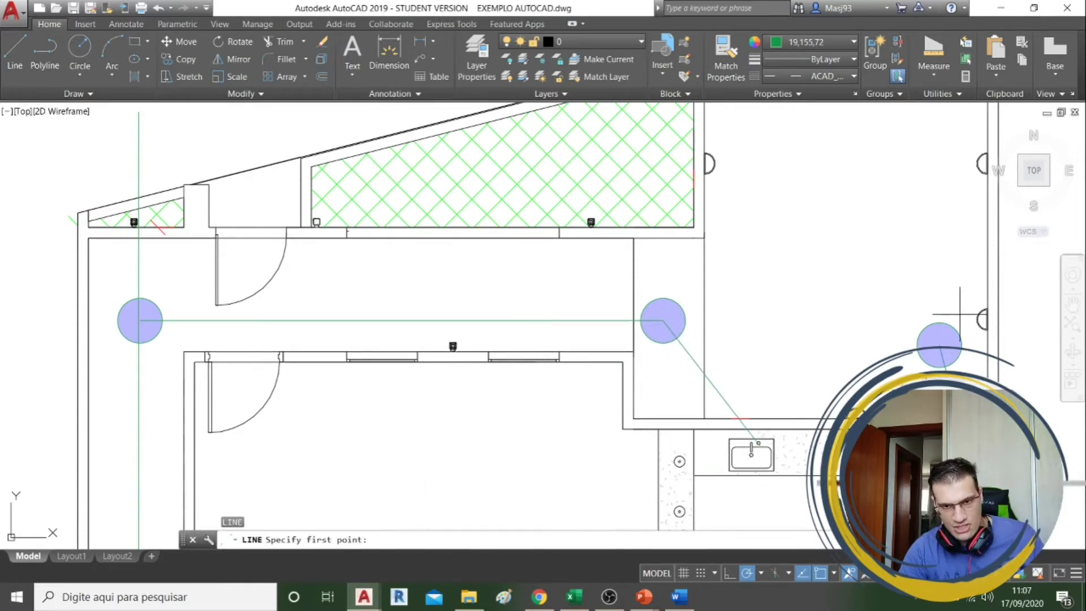
left_click(939, 344)
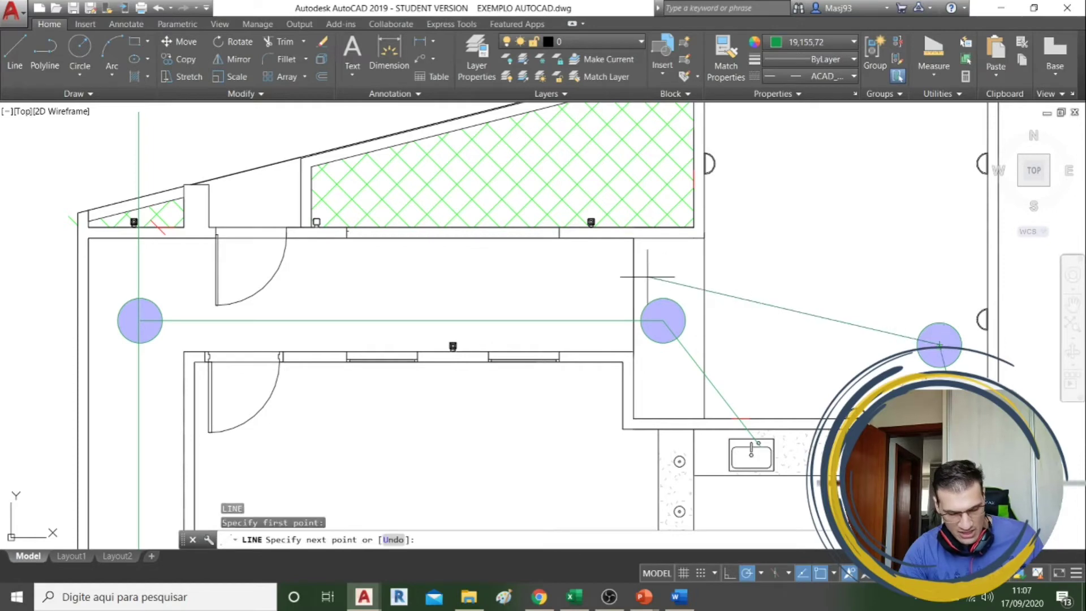
left_click(565, 315)
key("Escape")
Review the circular boxes on the sewage layout, switch to the Excel budget and set the grease box composition 98104 quantity in D486 to 4.
scroll(567, 315, "down", 4)
scroll(566, 315, "up", 4)
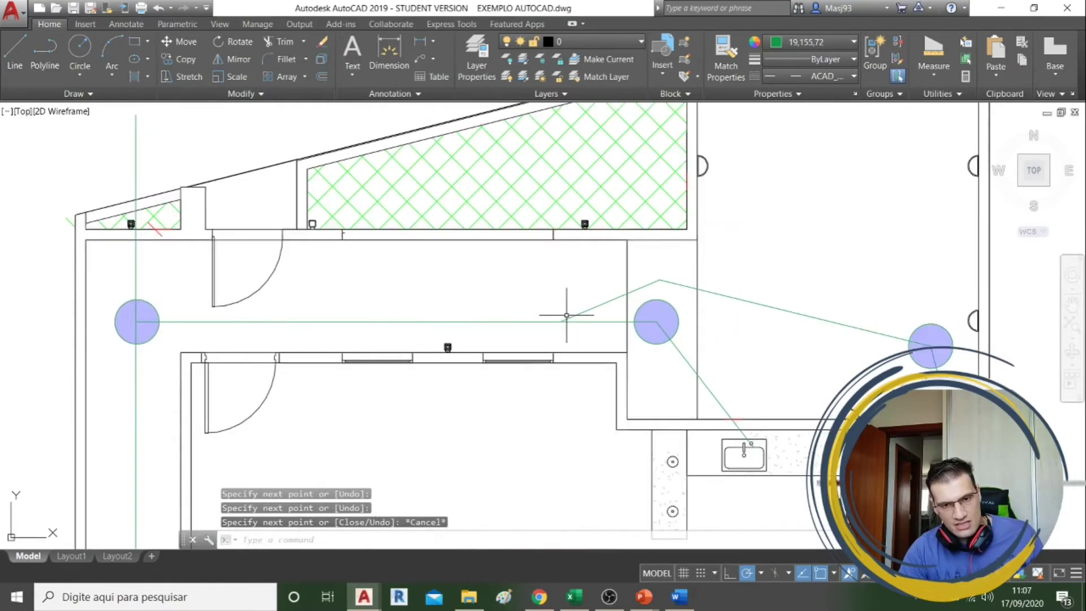
scroll(788, 328, "down", 2)
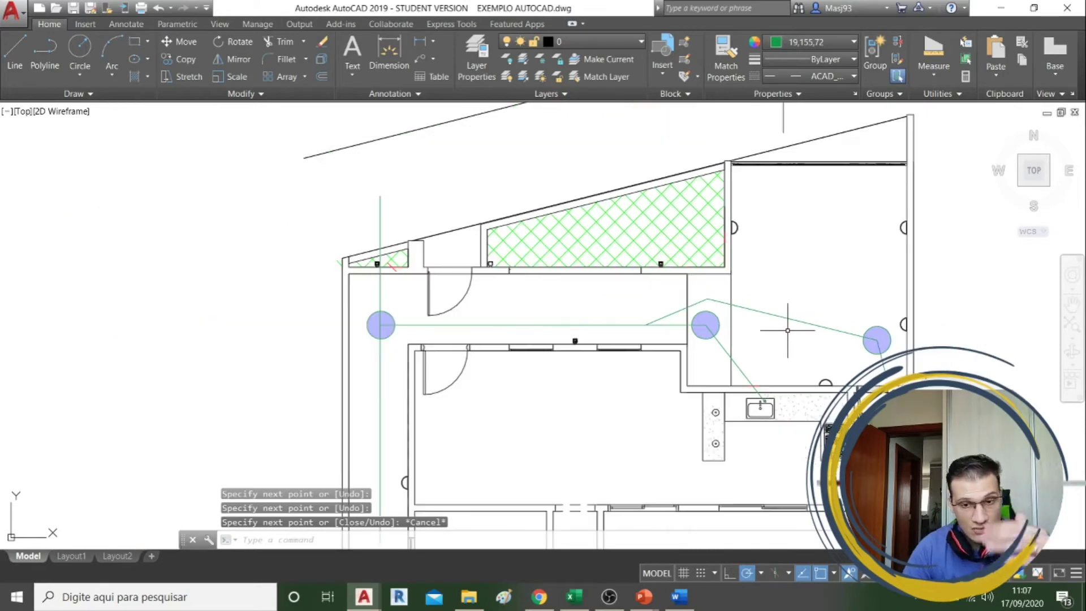
scroll(788, 329, "up", 2)
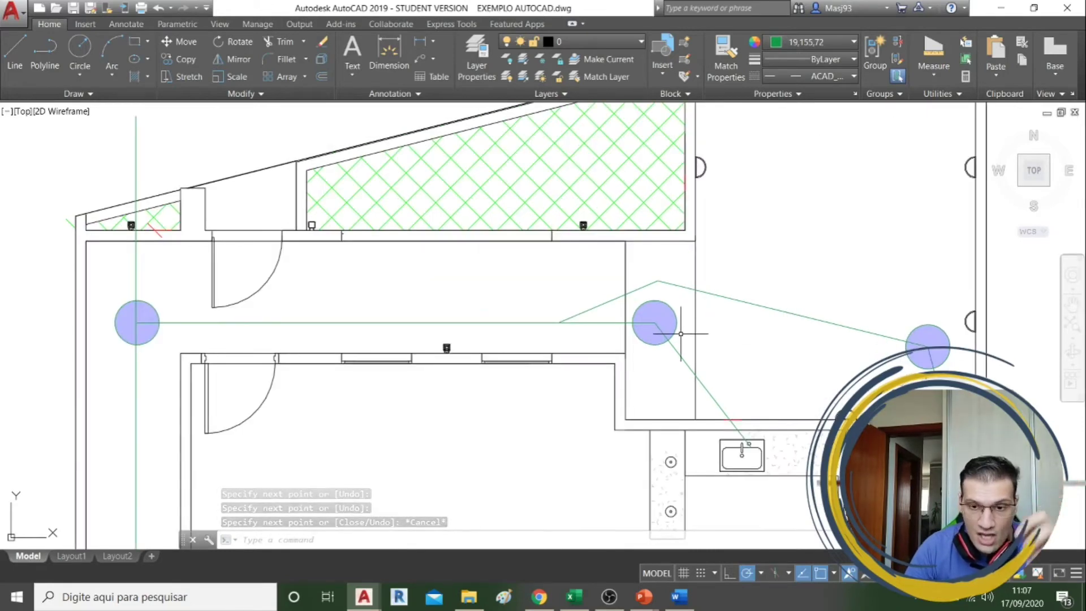
middle_click_drag(416, 337, 617, 317)
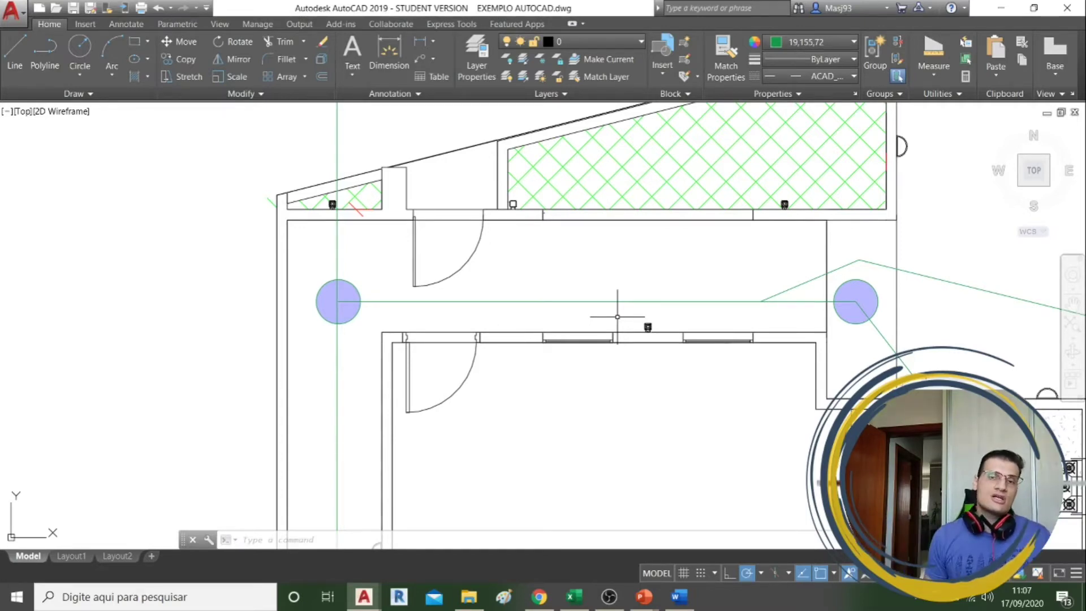
scroll(617, 317, "down", 4)
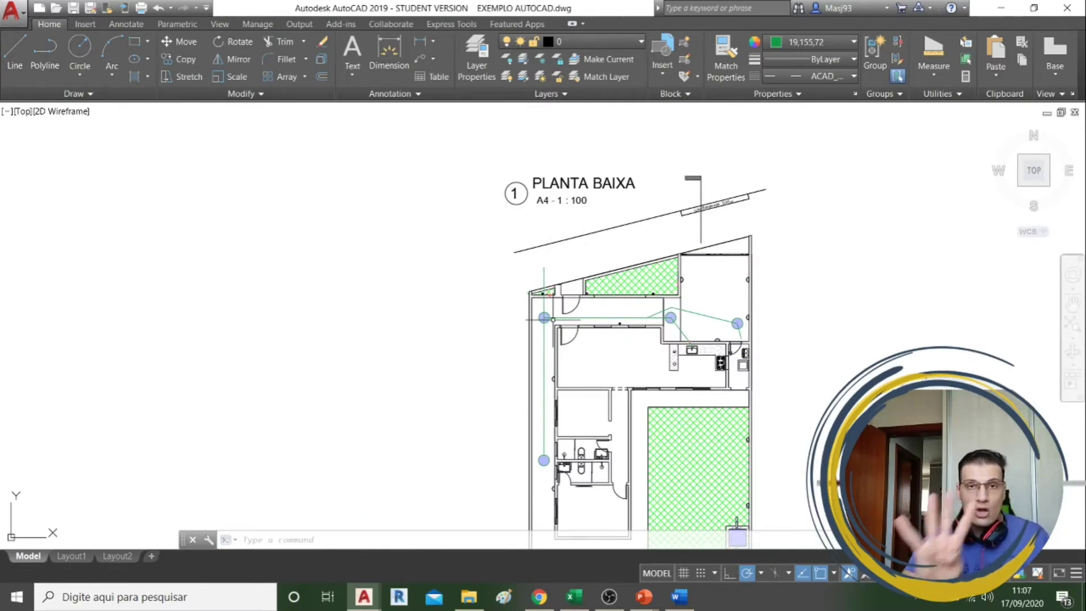
key("alt+Tab")
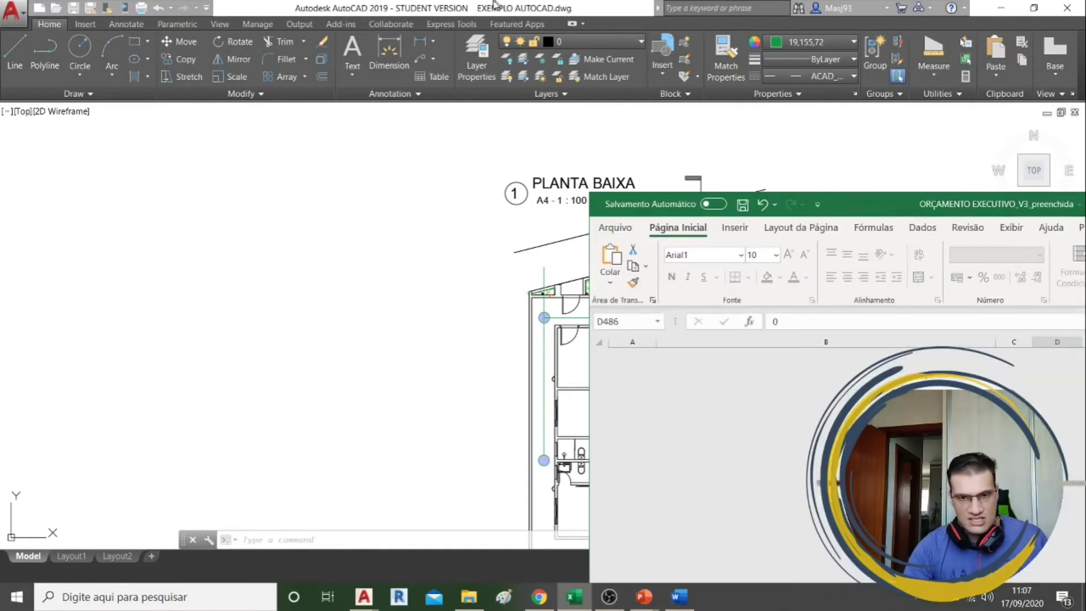
left_click_drag(1052, 201, 486, 1)
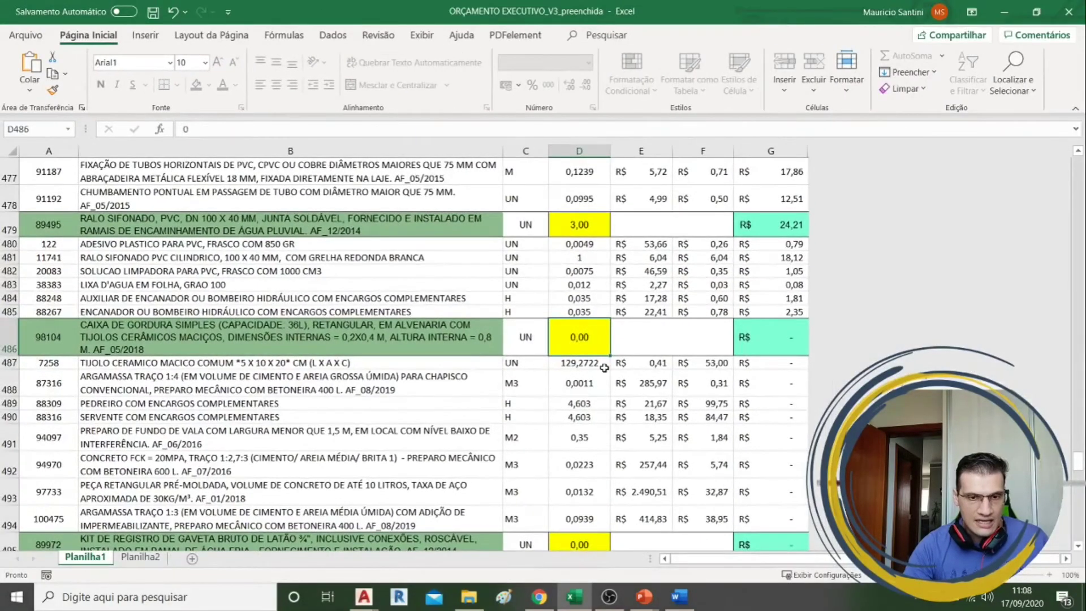
left_click(601, 365)
left_click(574, 342)
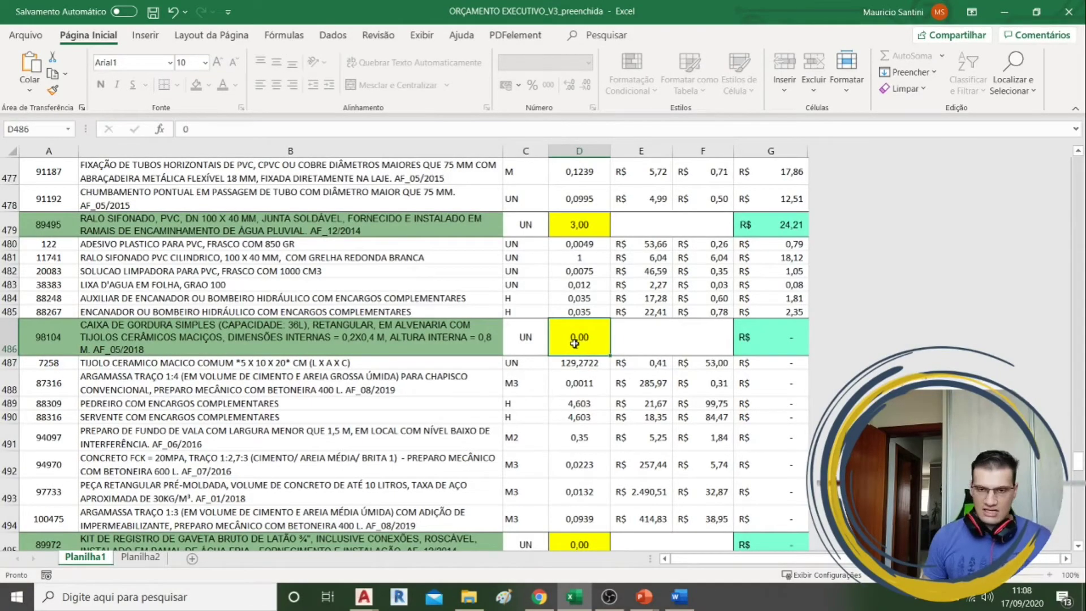
type("4")
key("Return")
Go to the quantity cell D495 of the 3/4" brass gate valve kit, composition 89972.
key("Down")
key("Down")
key("Down")
key("Down")
key("Down")
key("Down")
key("Down")
key("Down")
key("Down")
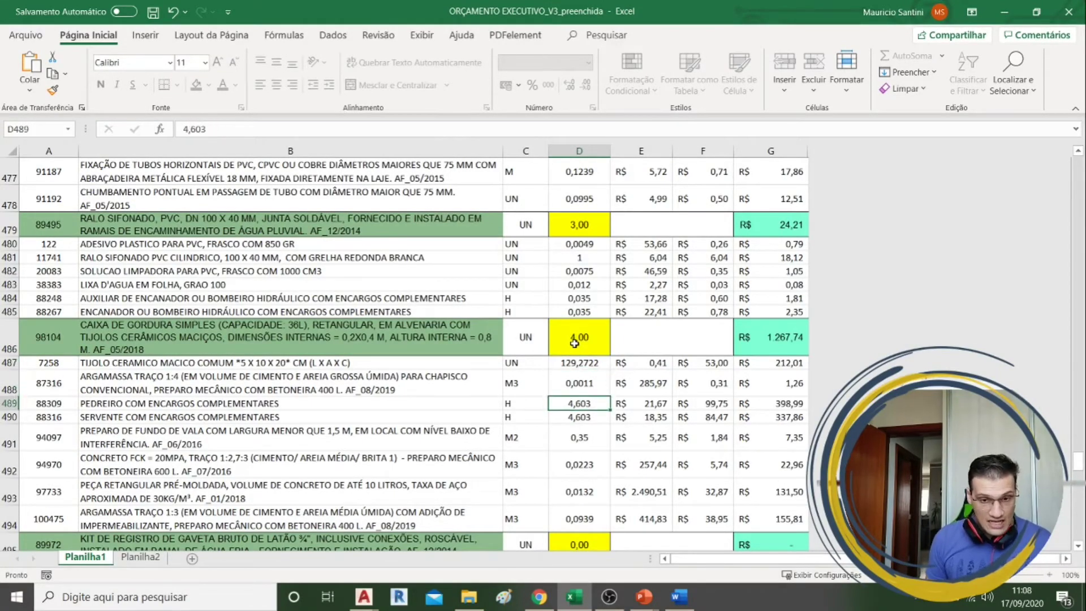
key("Down")
key("Down")
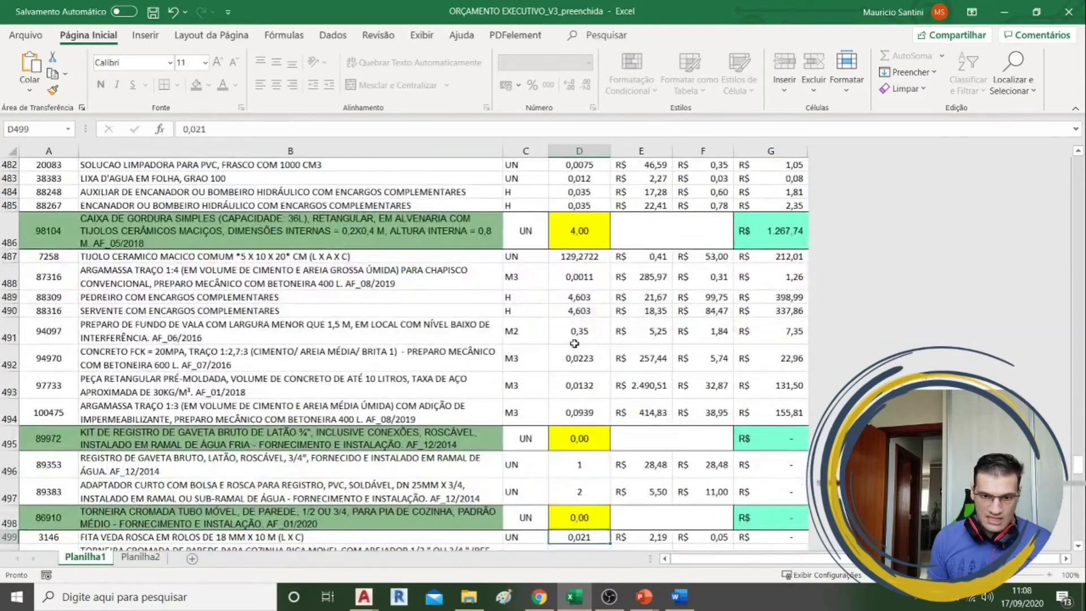
key("Up")
key("Up")
key("Up")
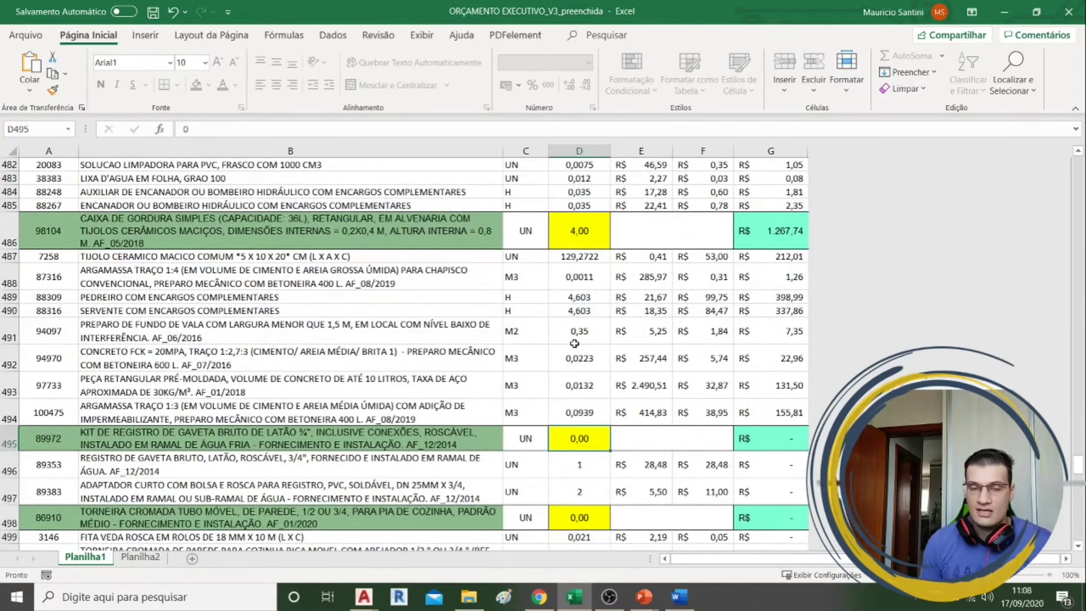
Switch to the ACESSÓRIOS slide in PowerPoint and mark the REGISTRO item with red pen strokes.
key("alt+Tab")
key("Tab")
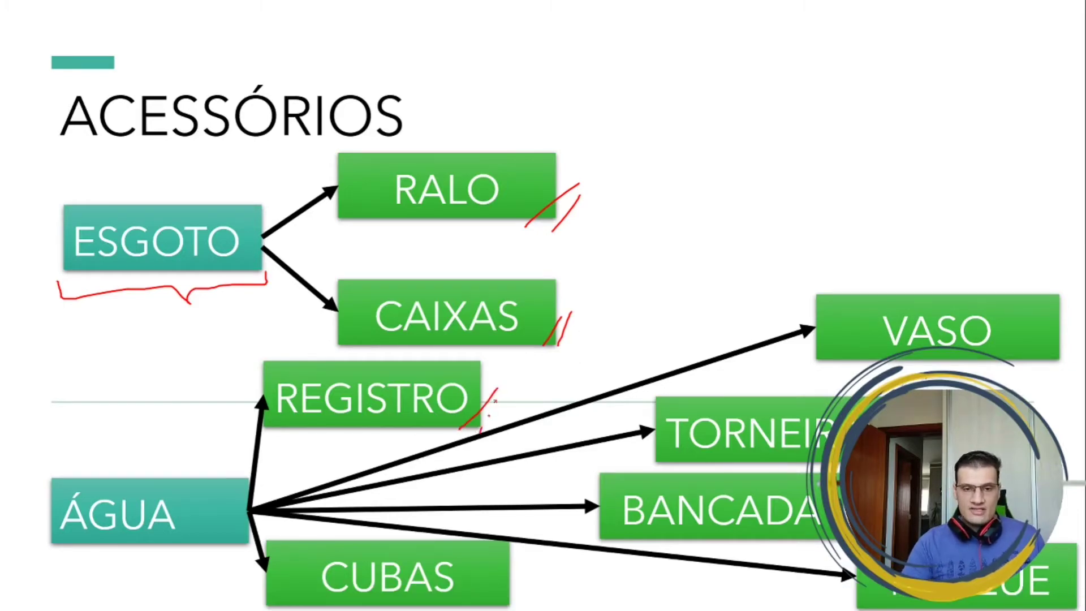
left_click_drag(480, 429, 497, 390)
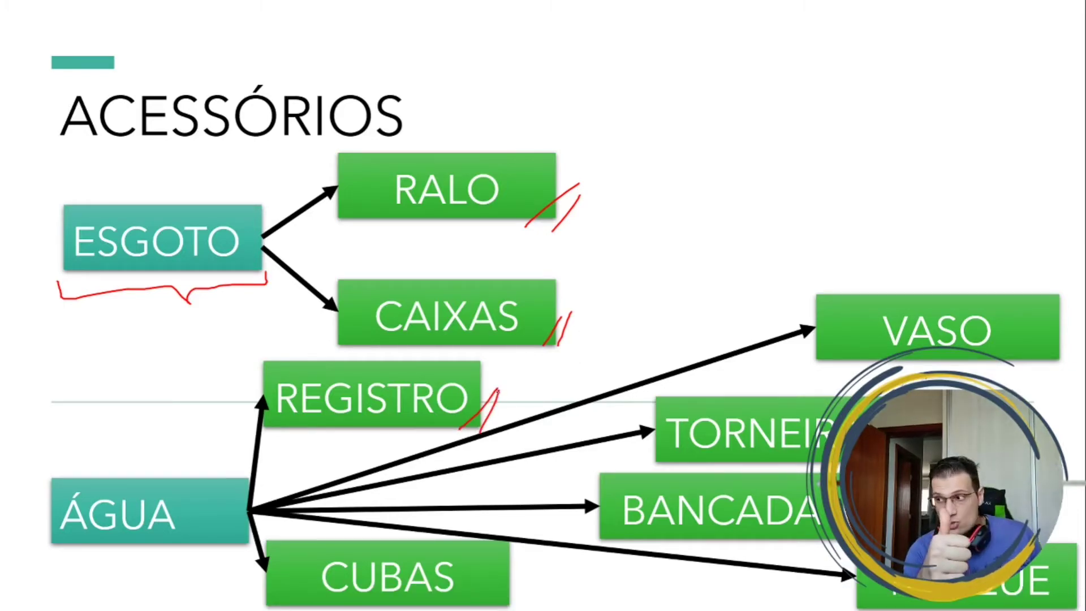
key("alt+Tab")
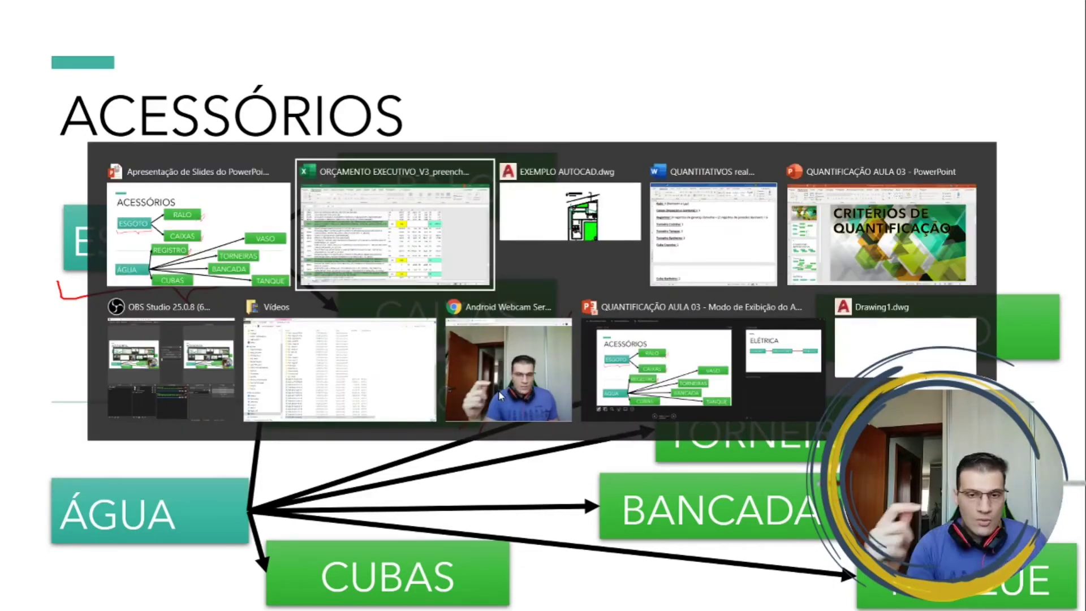
key("Escape")
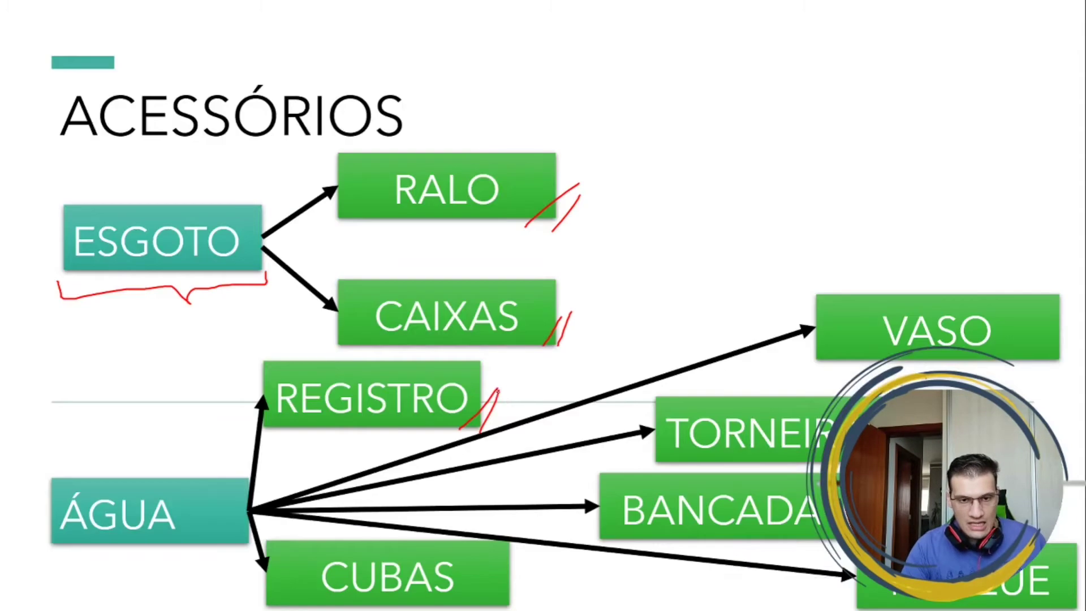
Switch to AutoCAD and examine the showers, toilets and washbasins of W.C.1 and W.C.2 on the dimensioned PLANTA BAIXA.
key("alt+Tab")
left_click(549, 222)
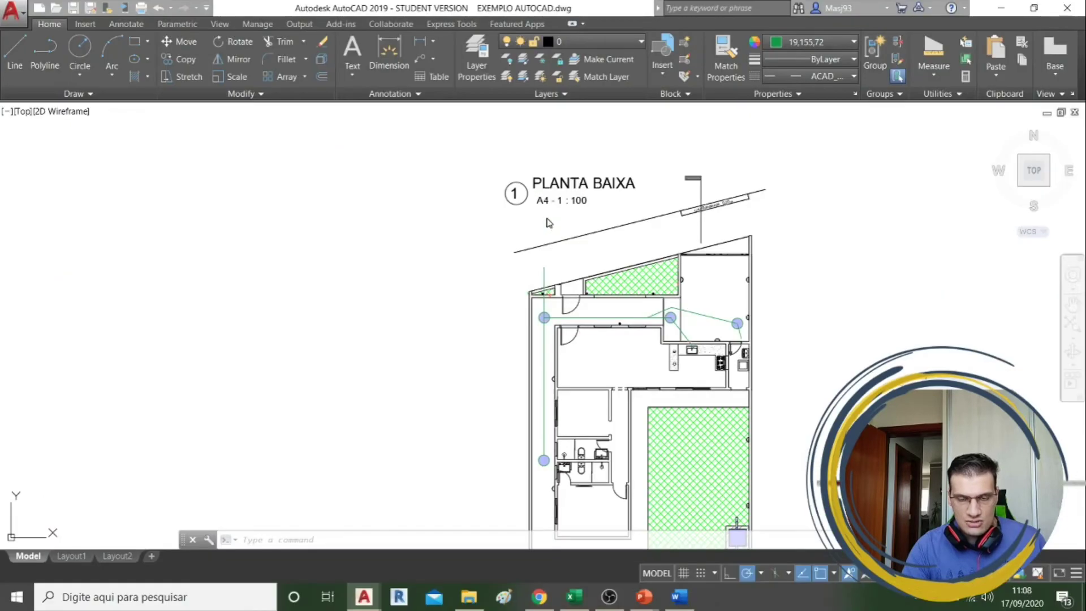
scroll(318, 254, "down", 3)
middle_click_drag(317, 255, 362, 56)
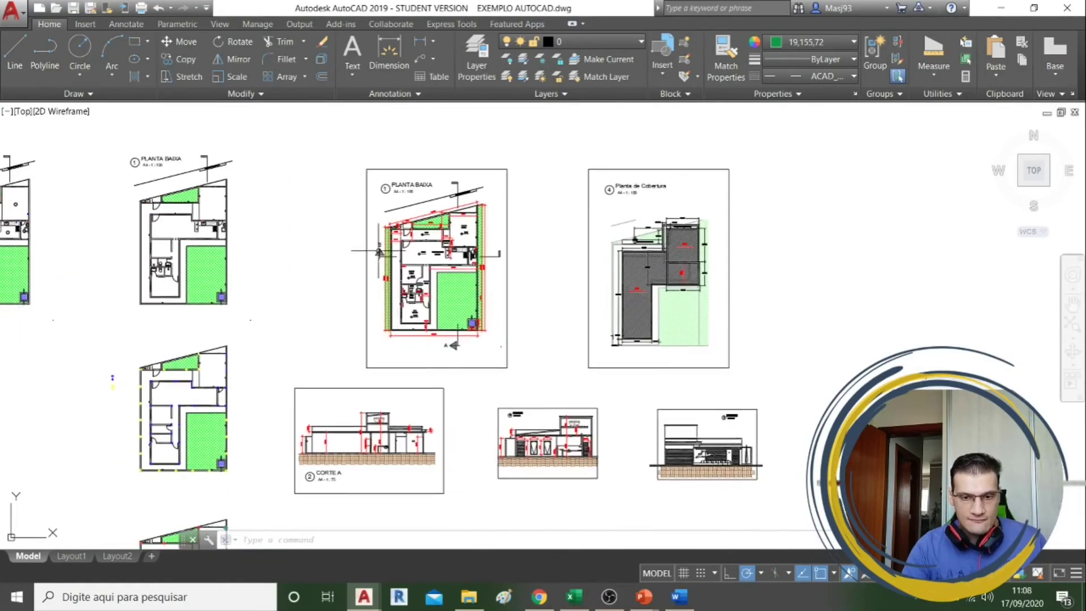
scroll(400, 256, "up", 3)
scroll(432, 296, "up", 2)
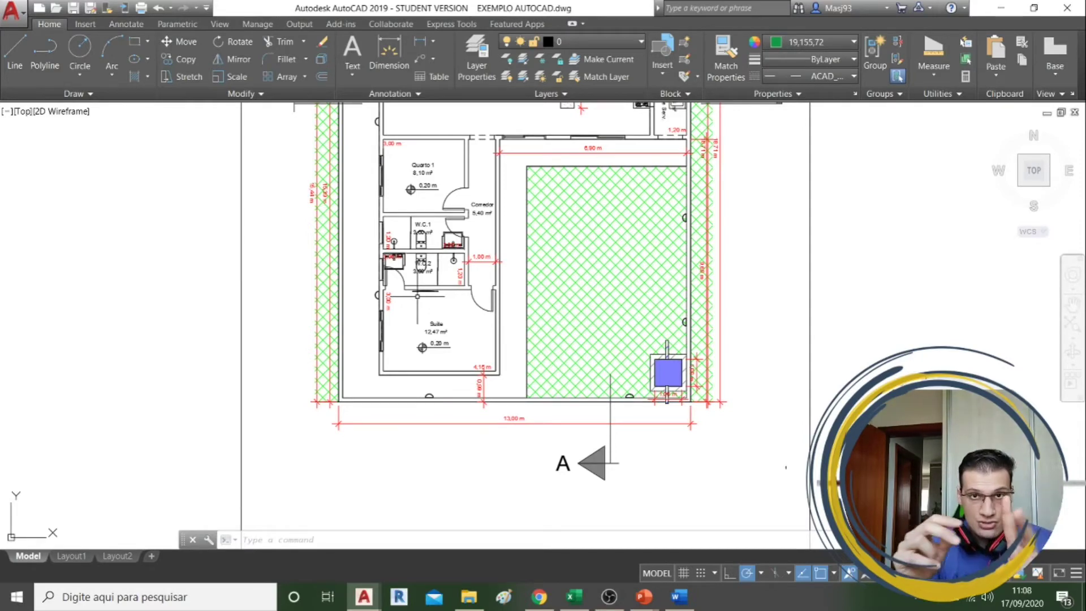
scroll(535, 138, "down", 3)
scroll(495, 297, "up", 5)
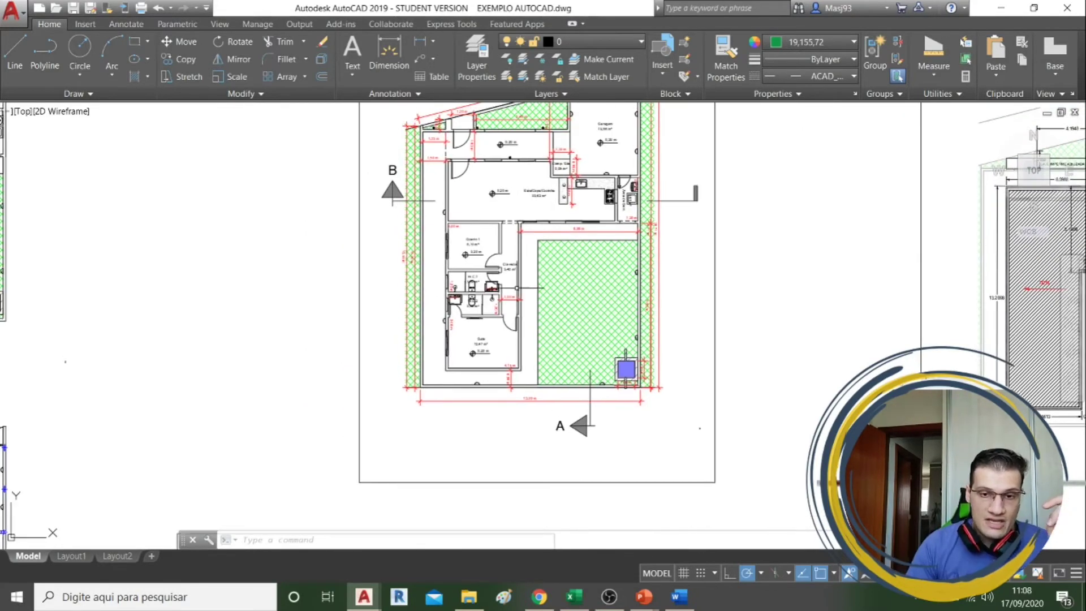
scroll(339, 297, "up", 4)
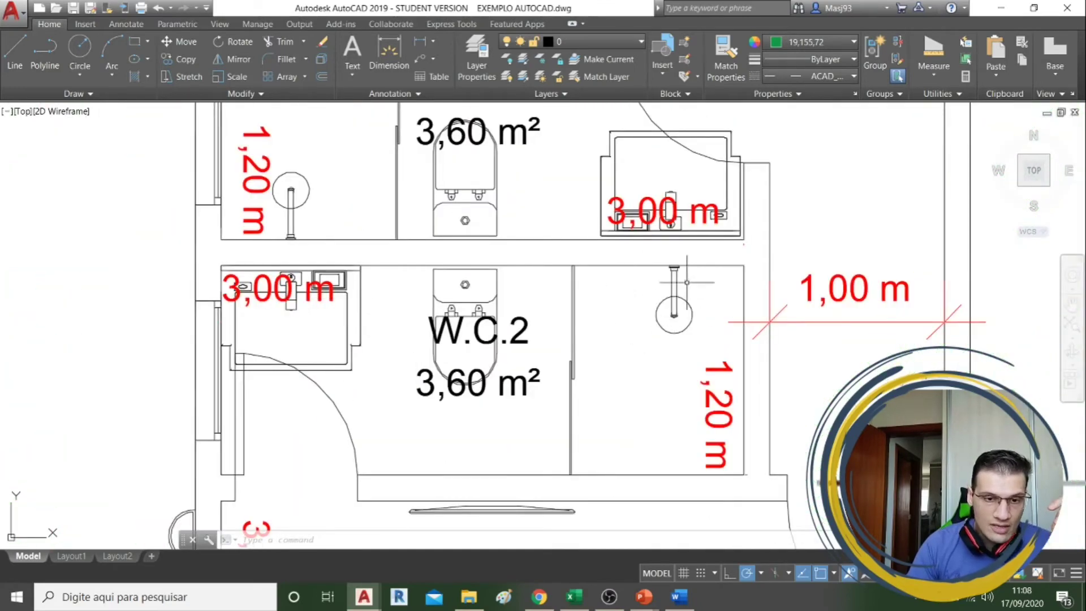
scroll(668, 268, "down", 2)
middle_click_drag(665, 268, 670, 317)
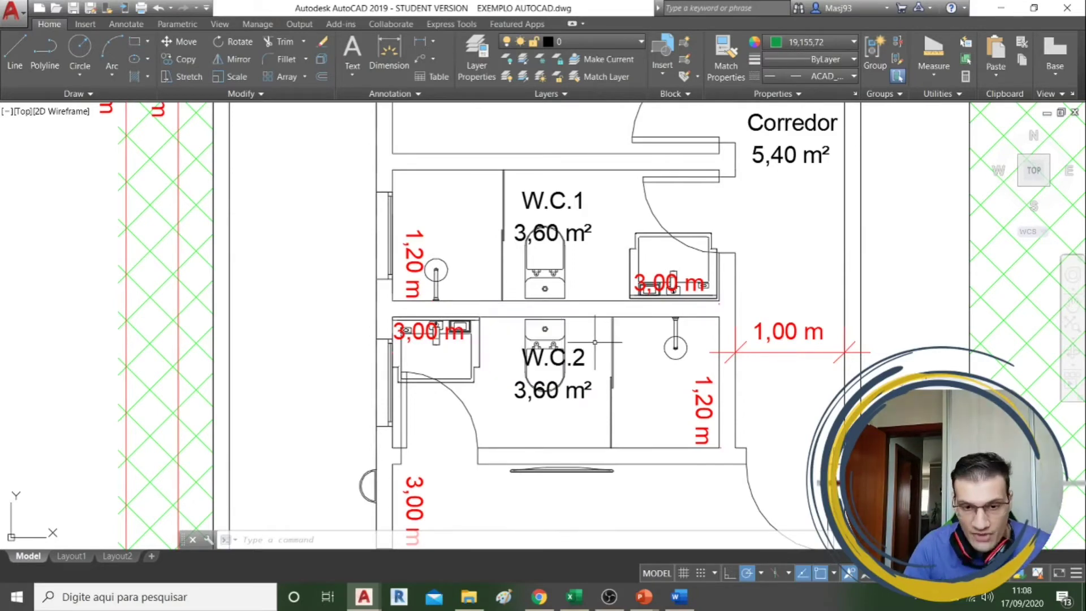
scroll(594, 342, "down", 5)
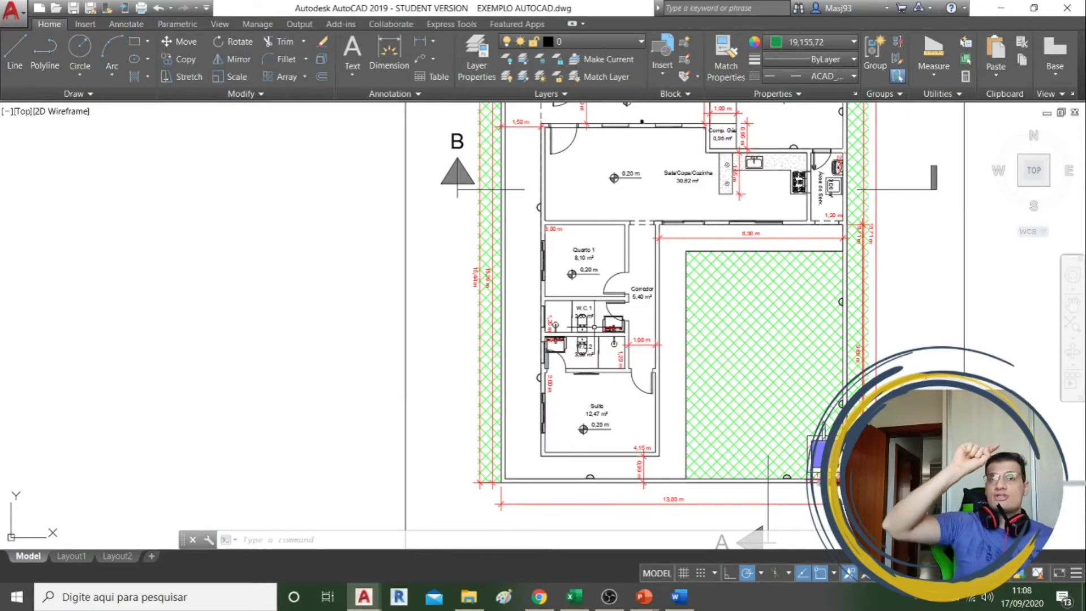
scroll(601, 345, "up", 5)
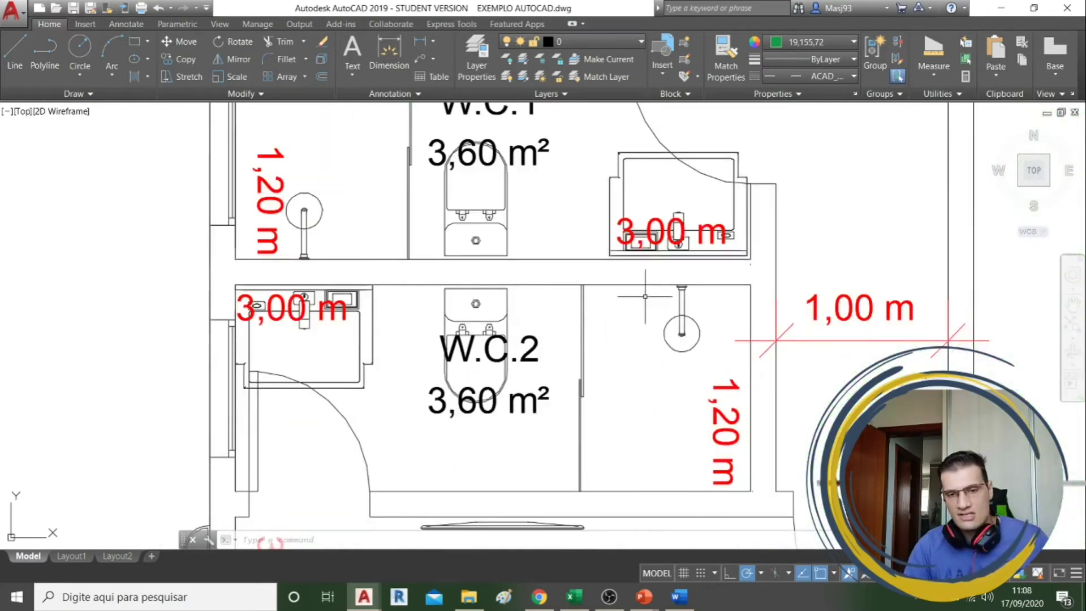
Examine the kitchen sink and the service area fixtures on the dimensioned floor plan.
scroll(644, 296, "down", 6)
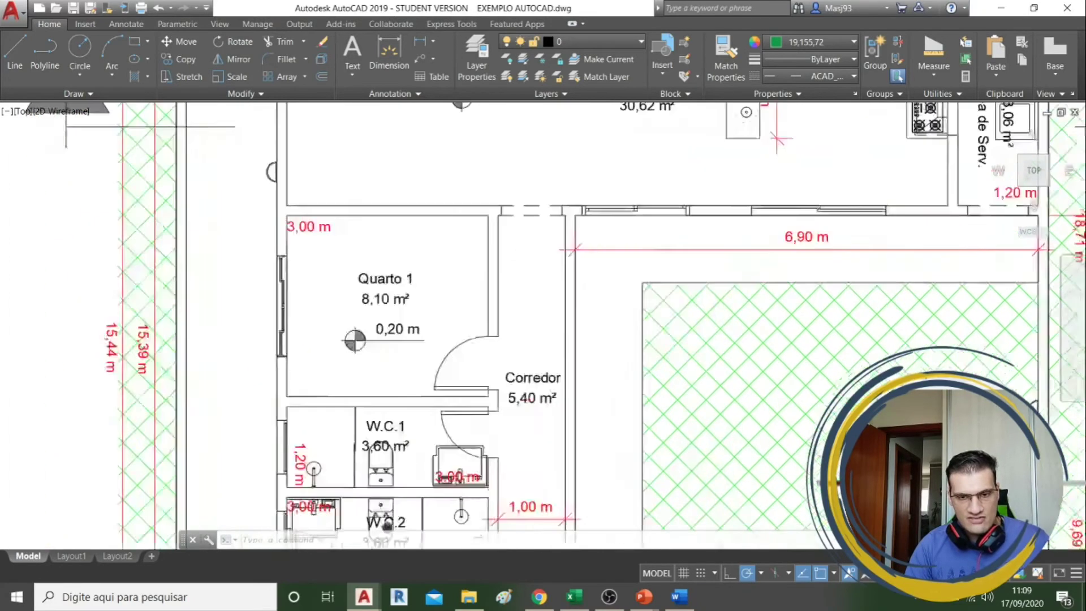
scroll(645, 296, "down", 3)
scroll(735, 215, "up", 3)
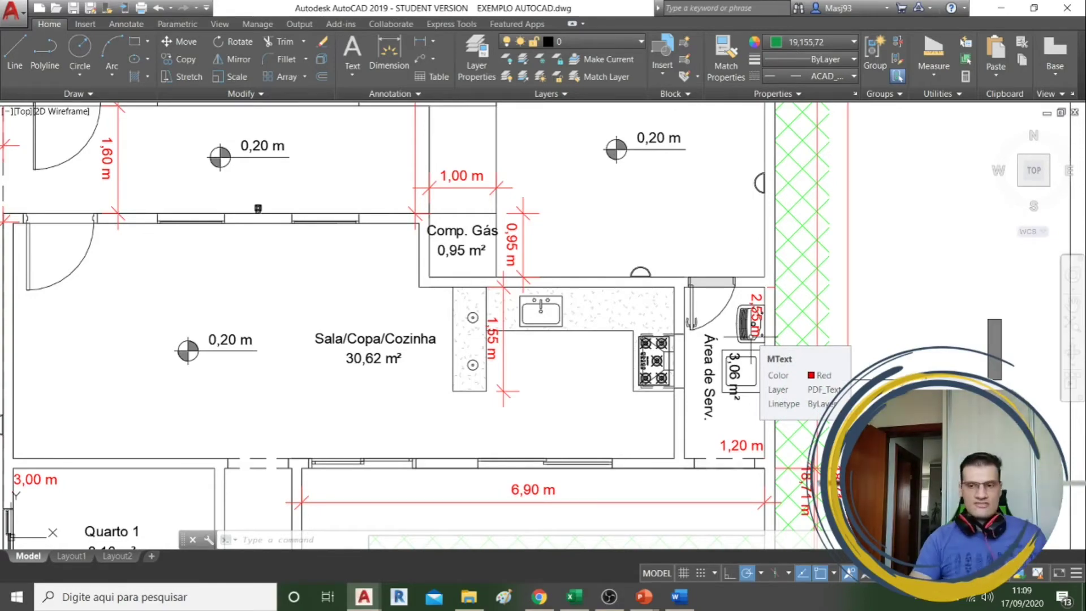
Switch to the QUANTITATIVOS real document in Word and set the Caixas (Inspeção e Gordura) count to 4.
key("alt+Tab")
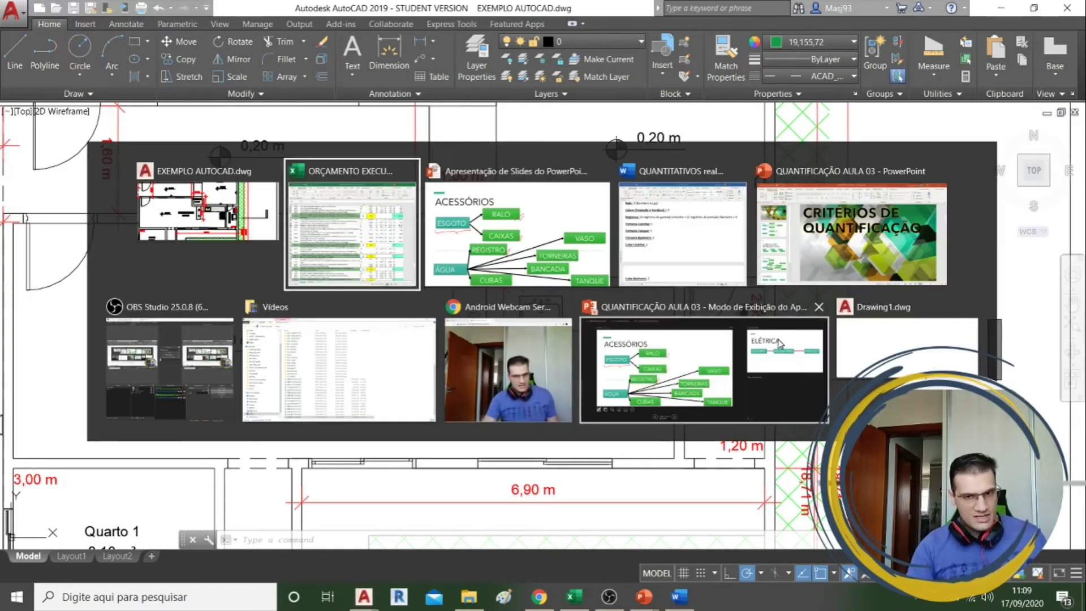
key("Escape")
key("alt+Tab")
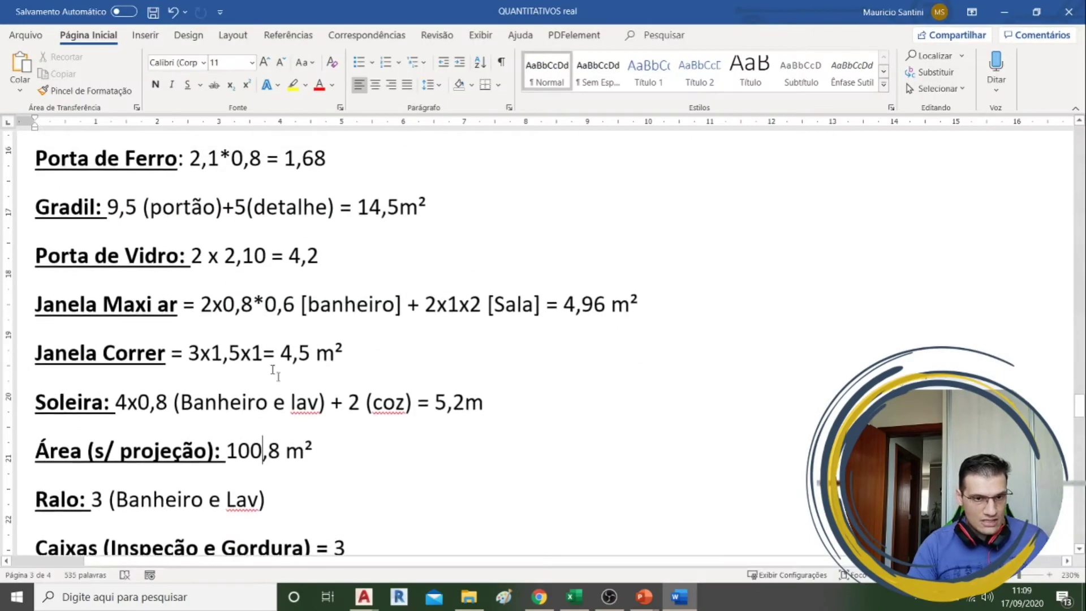
scroll(320, 387, "down", 1)
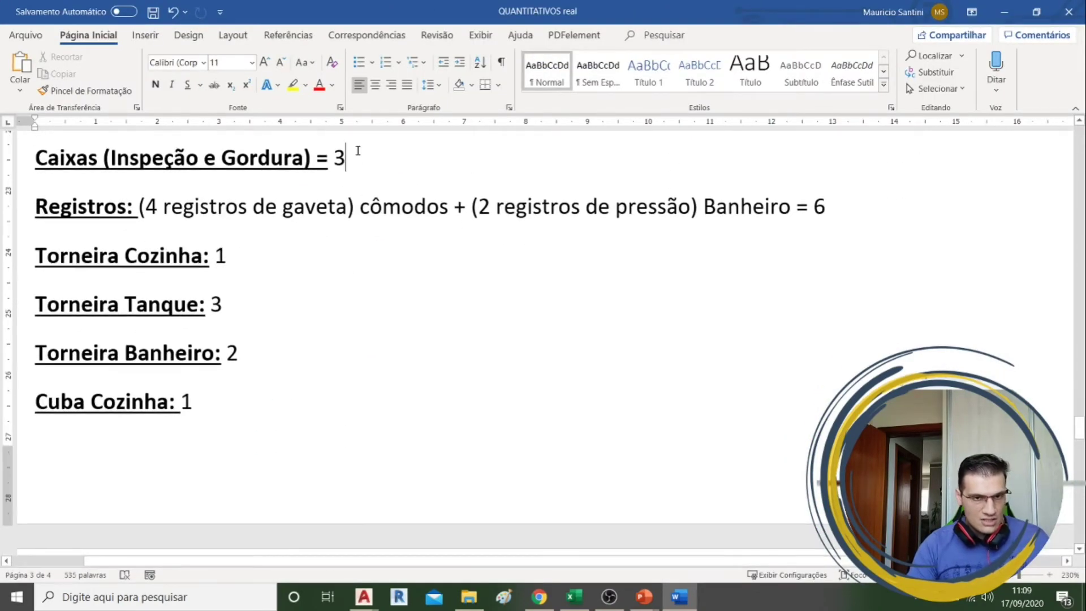
key("BackSpace")
type("4")
left_click(382, 218)
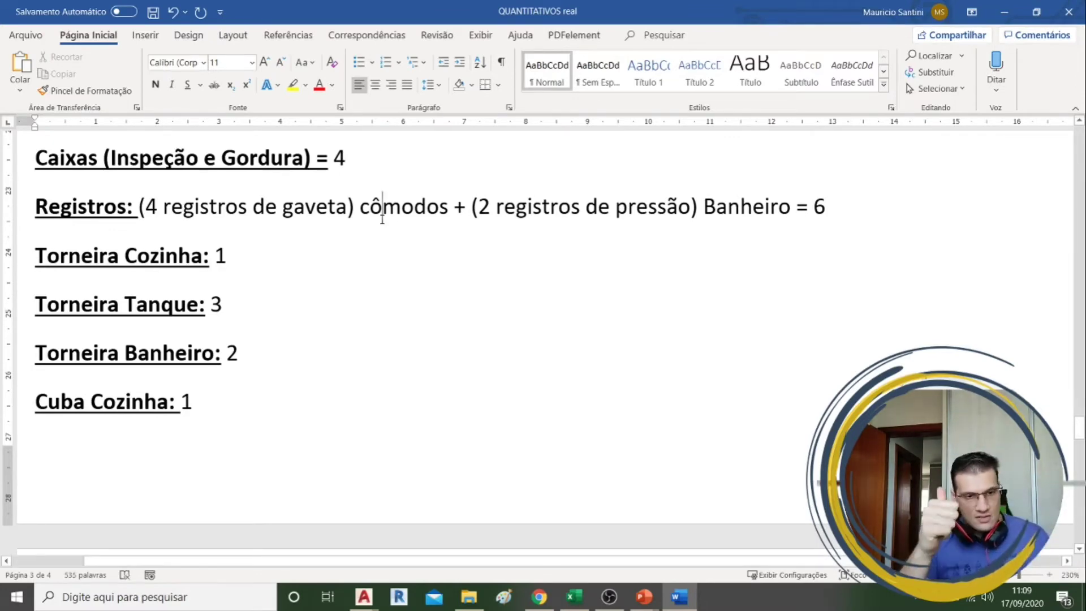
Switch to the Excel budget and set the 3/4" brass gate valve kit quantity in D495 to 6.
key("alt+Tab")
type("6")
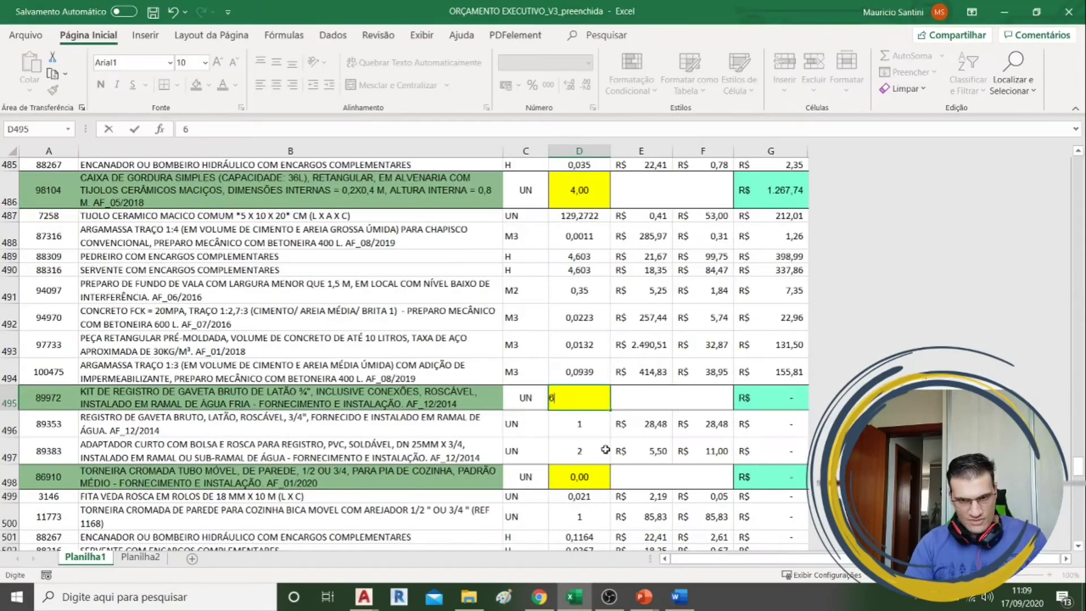
left_click(605, 450)
scroll(606, 449, "down", 3)
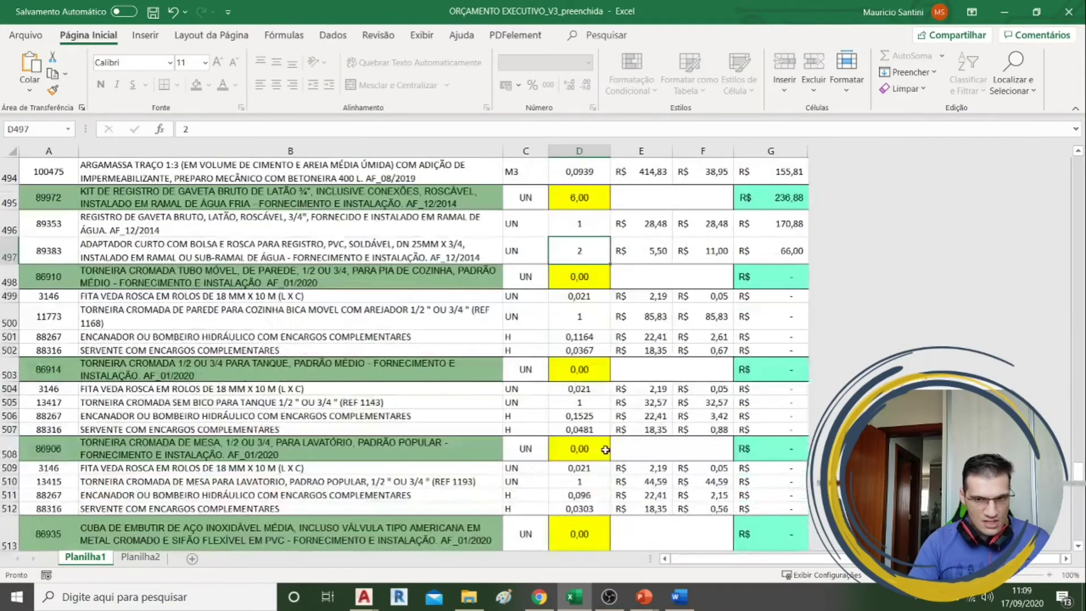
Check the kitchen sink on the AutoCAD plan and set the kitchen sink faucet quantity in D498 of the Excel budget to 1.
left_click(595, 276)
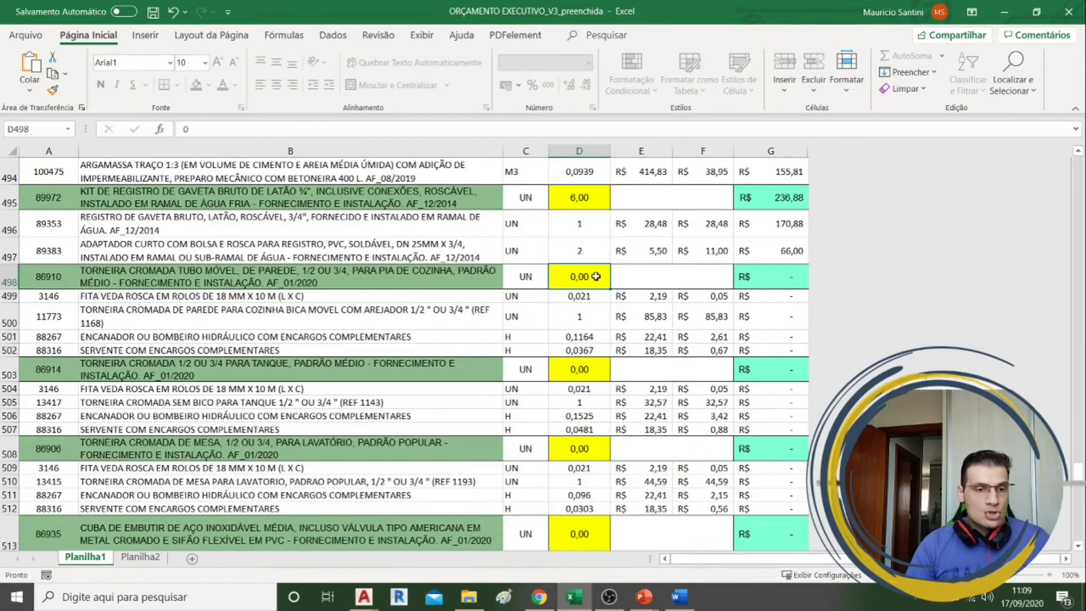
left_click(422, 350)
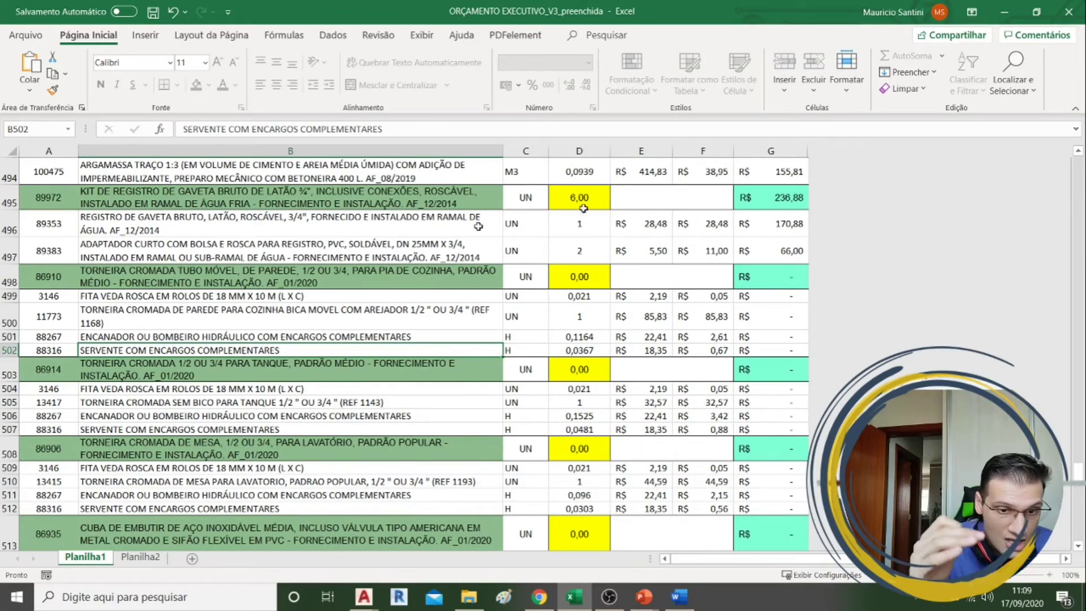
key("alt+Tab")
key("alt+Tab")
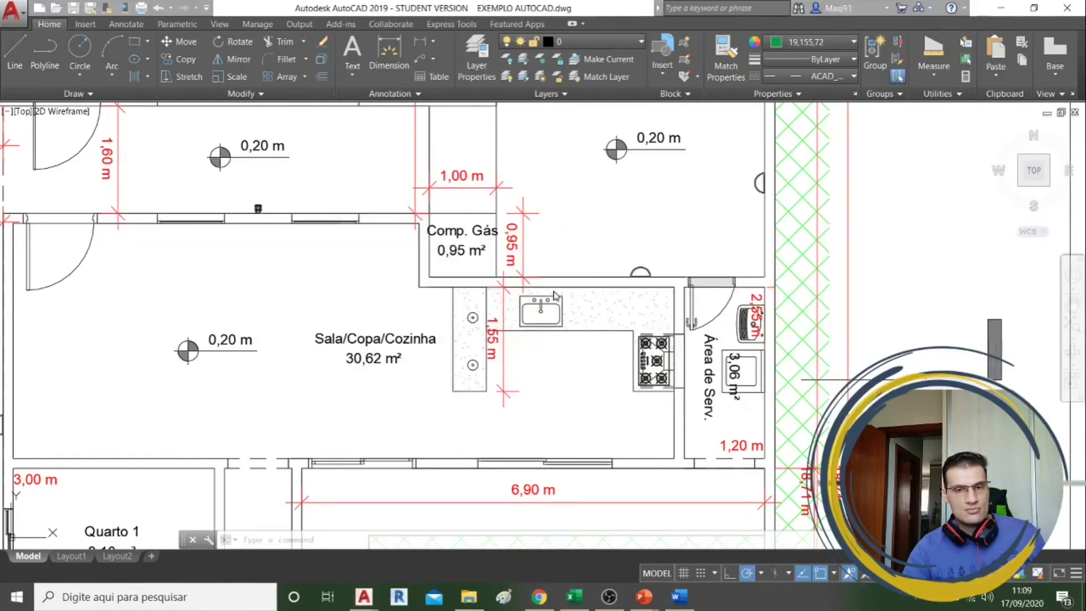
key("alt+Tab")
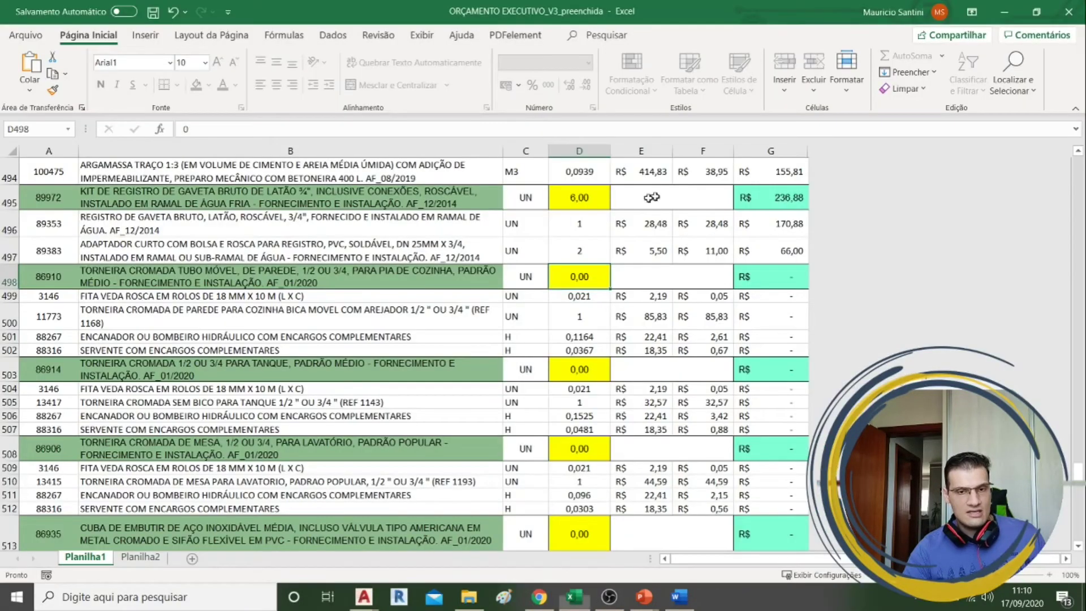
type("1")
key("Return")
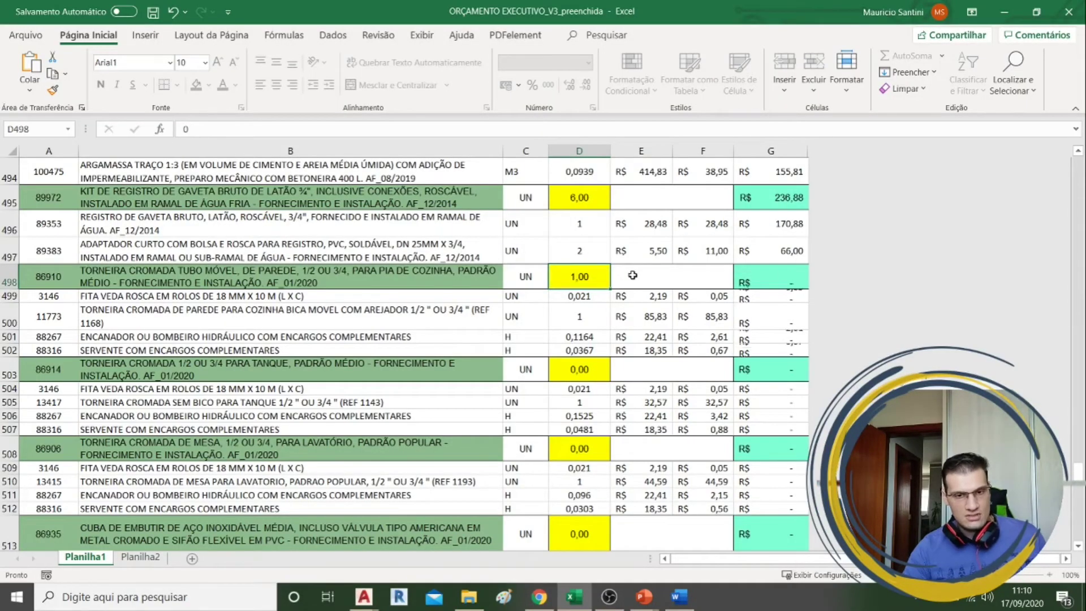
Find the tank faucet composition 86914, and examine the service area, backyard and front garden on the AutoCAD PLANTA BAIXA for its faucet locations.
scroll(270, 309, "down", 1)
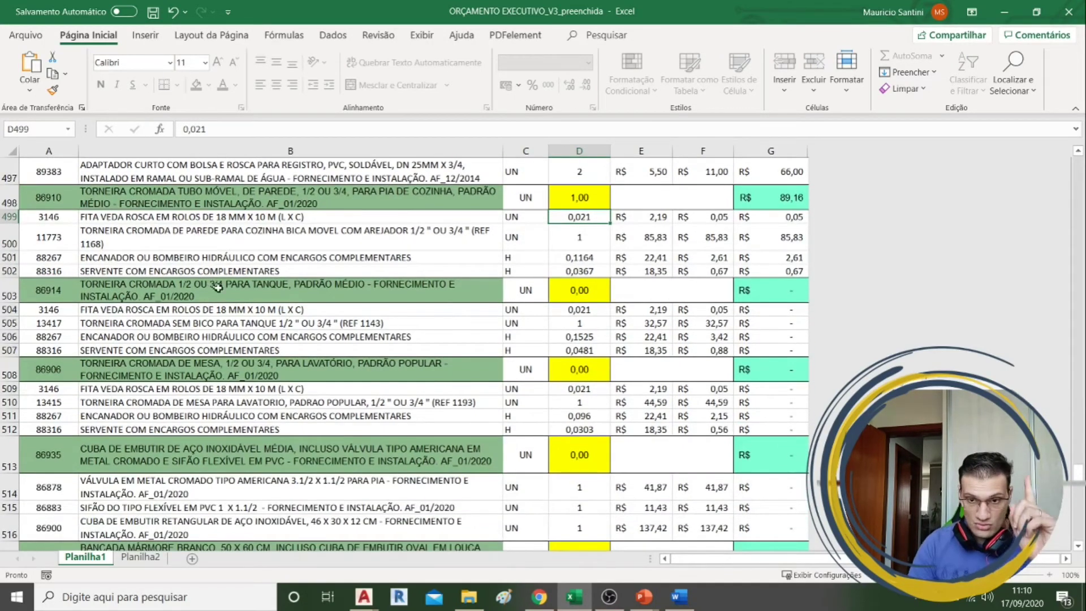
left_click(334, 292)
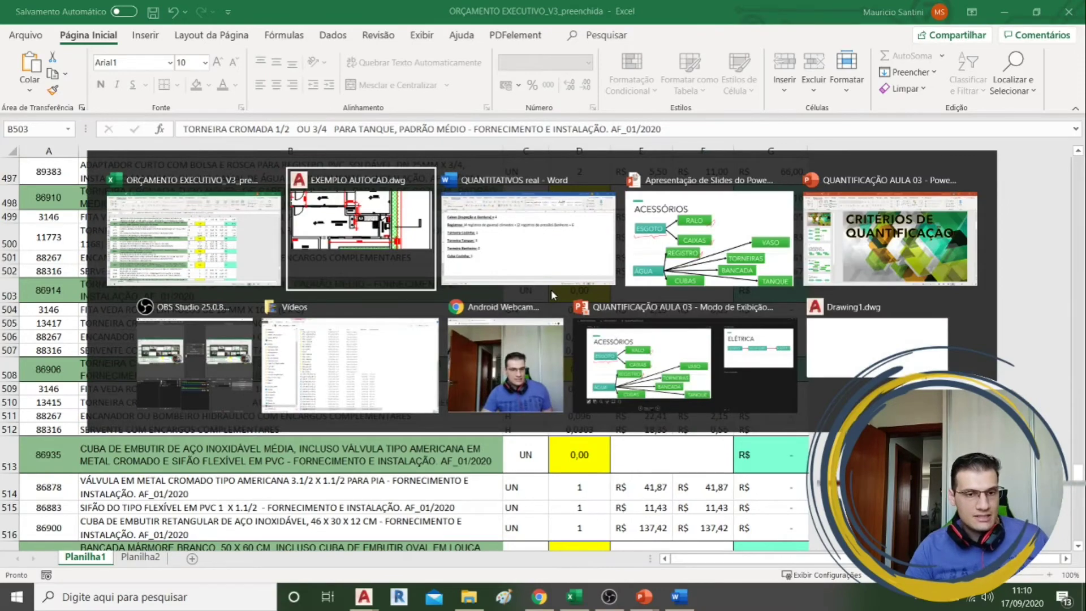
key("alt+Tab")
scroll(744, 355, "down", 5)
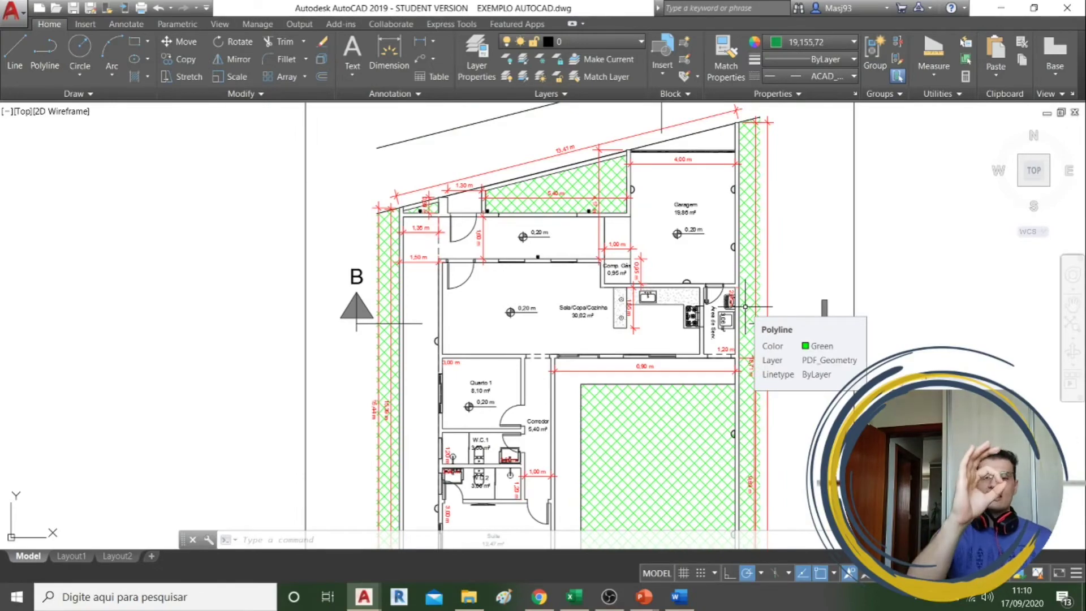
scroll(746, 307, "down", 3)
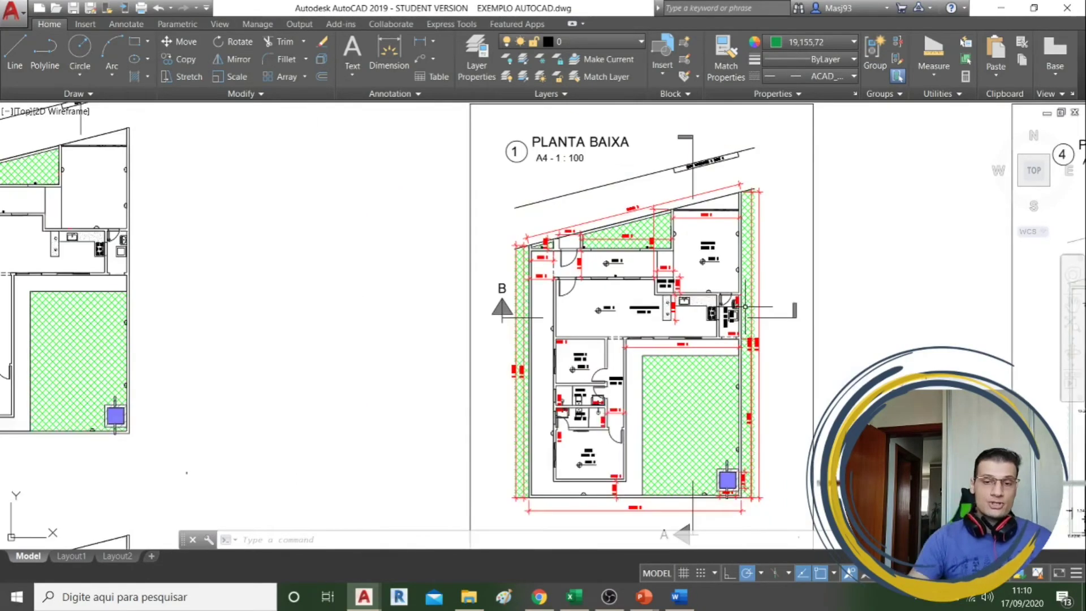
scroll(715, 300, "up", 3)
middle_click_drag(687, 405, 646, 315)
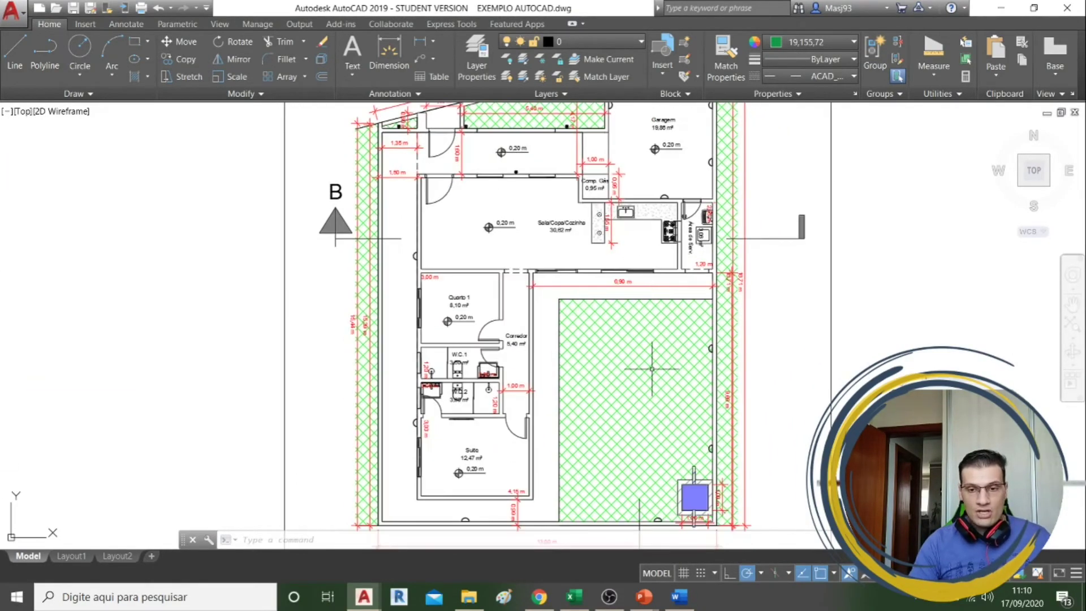
scroll(617, 509, "up", 2)
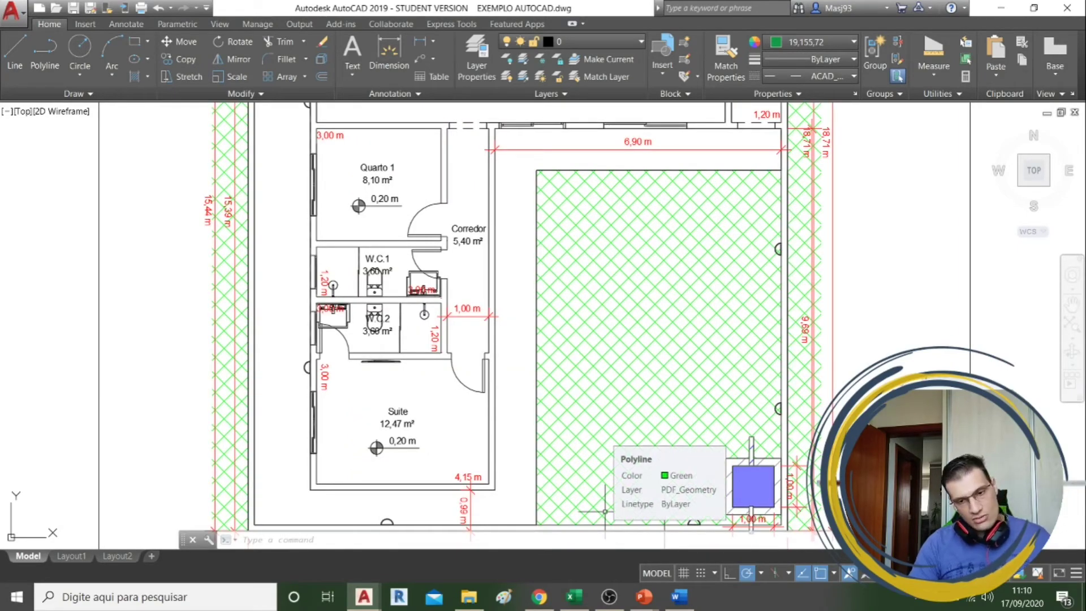
key("alt+Tab")
key("alt+Tab")
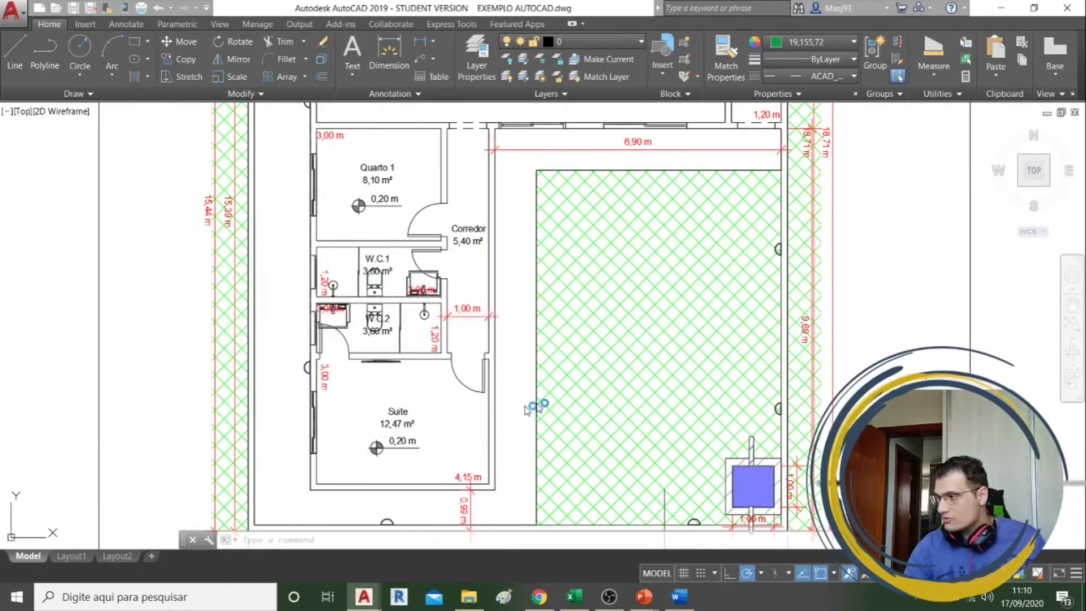
scroll(526, 409, "down", 6)
scroll(500, 325, "up", 6)
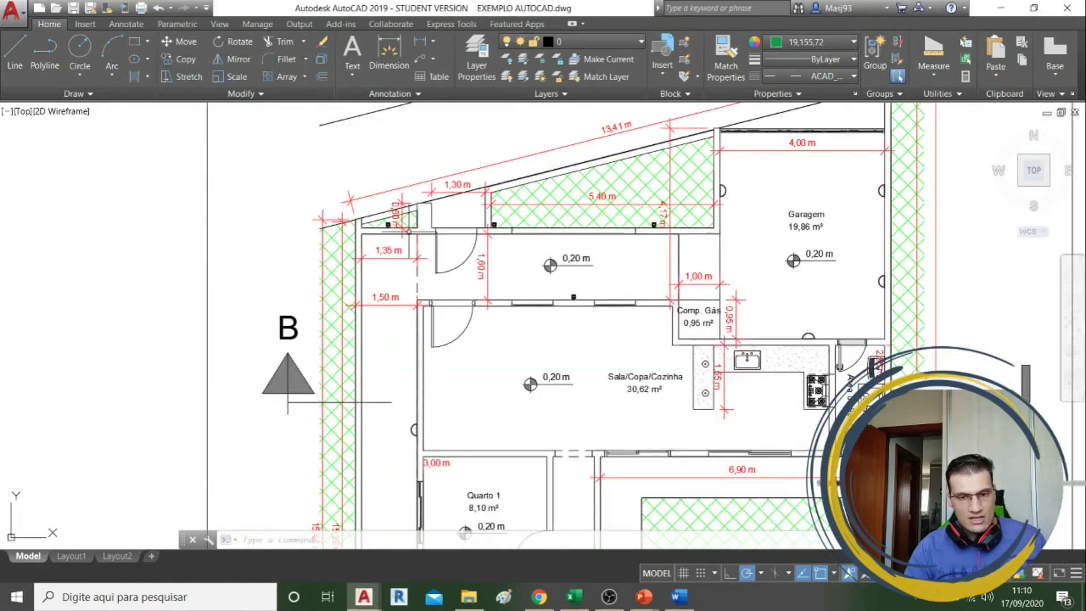
scroll(572, 261, "down", 6)
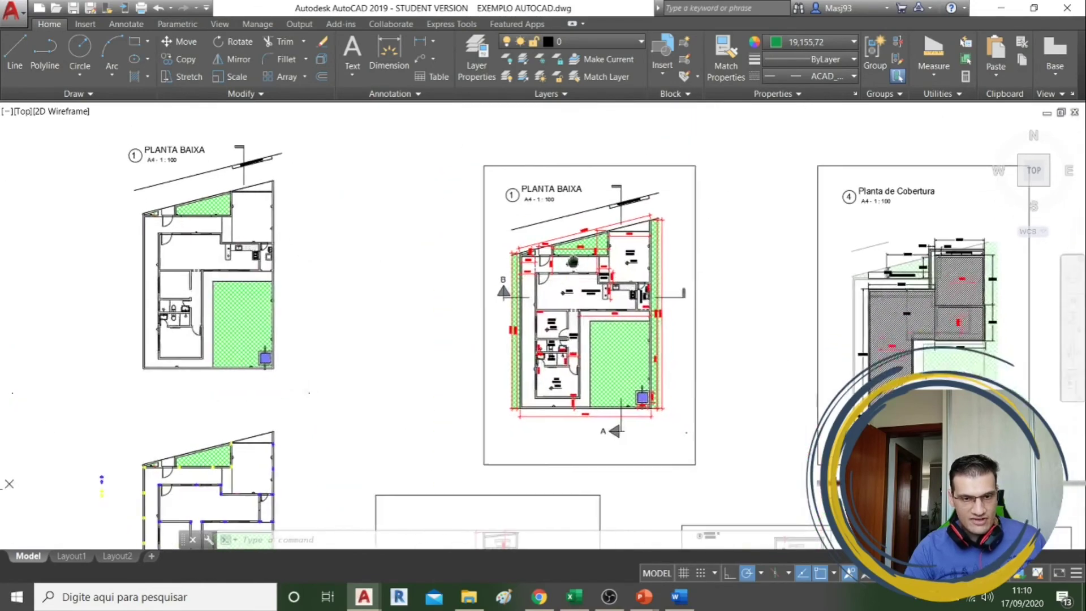
key("alt+Tab")
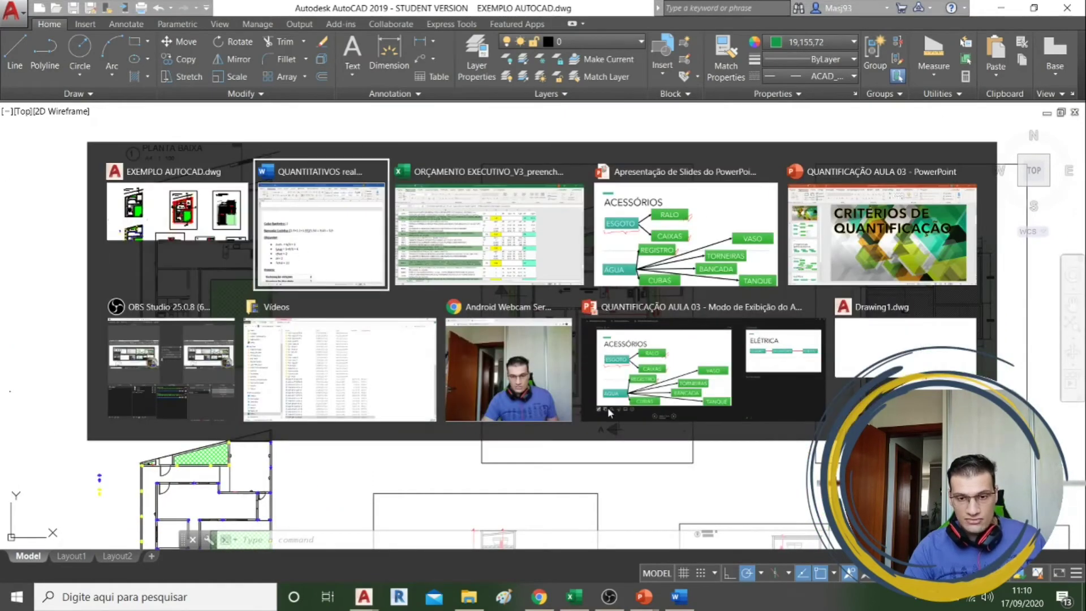
key("alt+Tab")
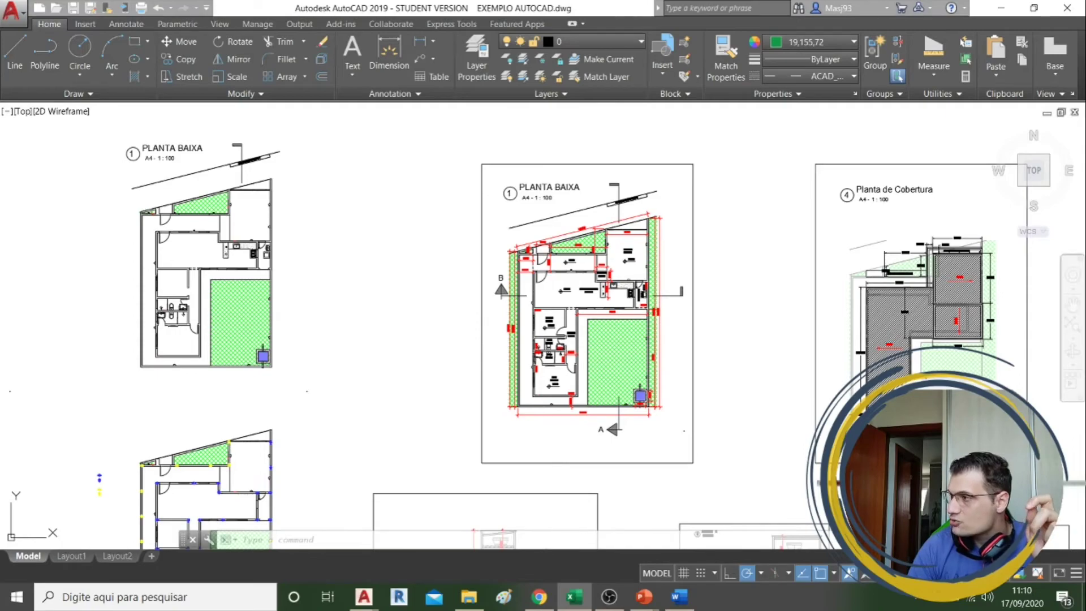
Switch to the Excel budget and set the tank faucet quantity in D503, composition 86914, to 3.
key("alt+Tab")
left_click_drag(905, 222, 296, 2)
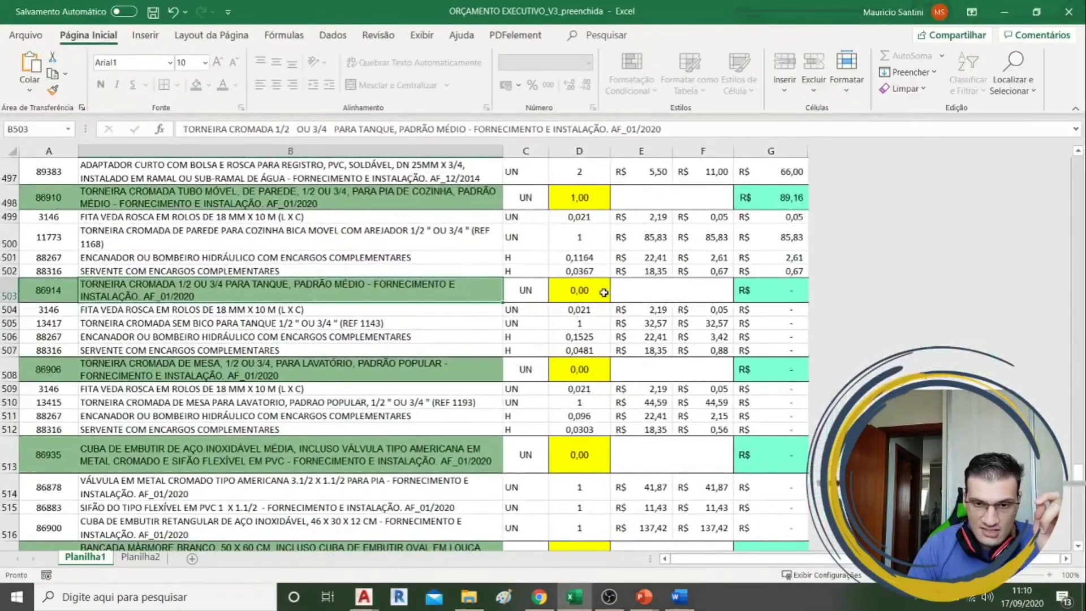
left_click(604, 292)
type("3")
left_click(617, 363)
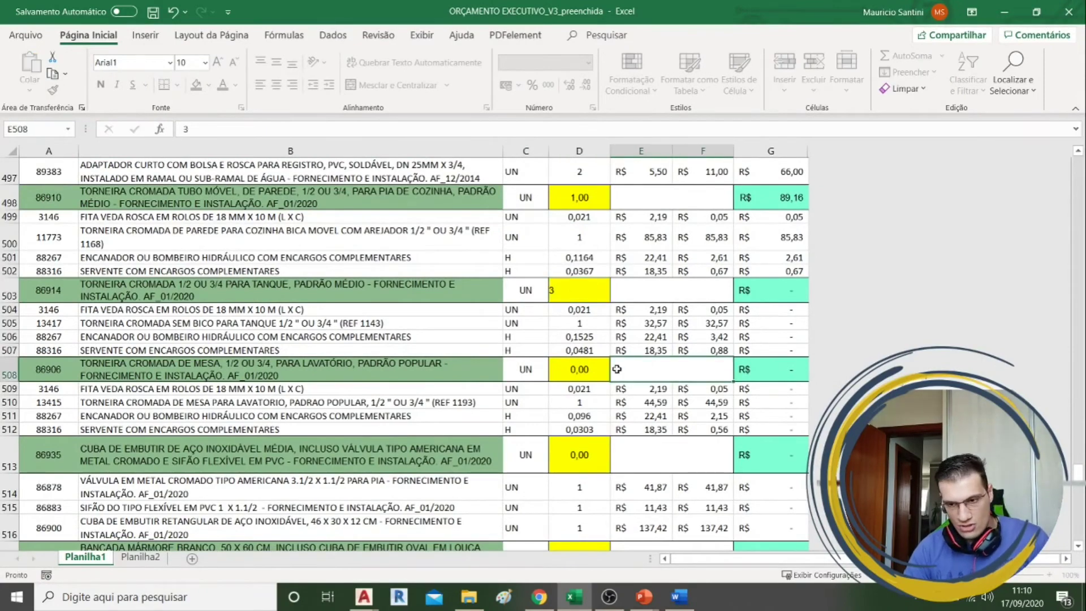
scroll(571, 324, "down", 1)
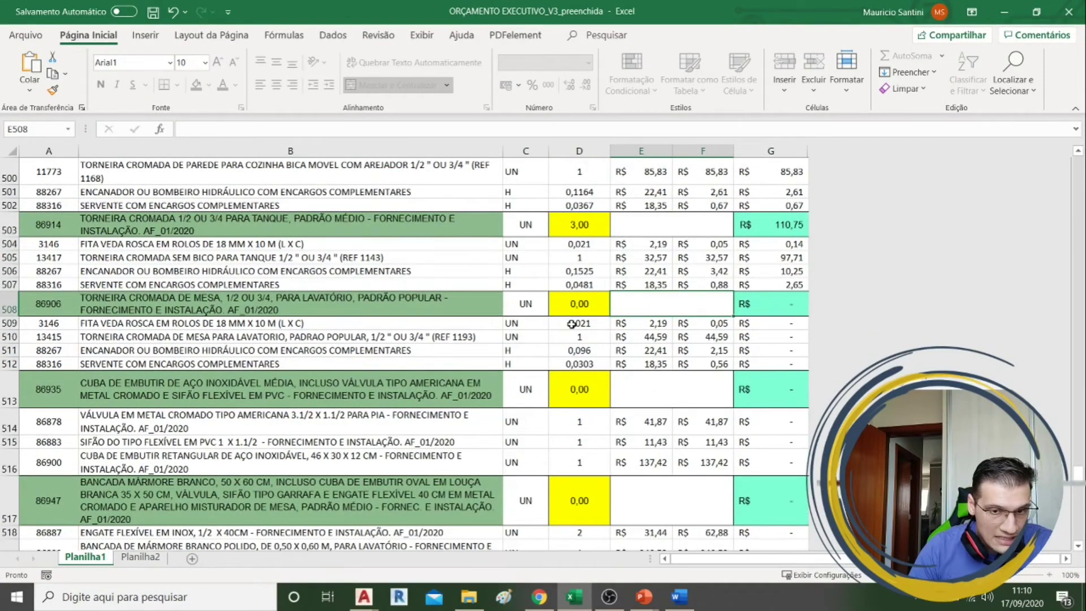
Set the washbasin table faucet quantity in D508, composition 86906, to 2.
left_click(571, 308)
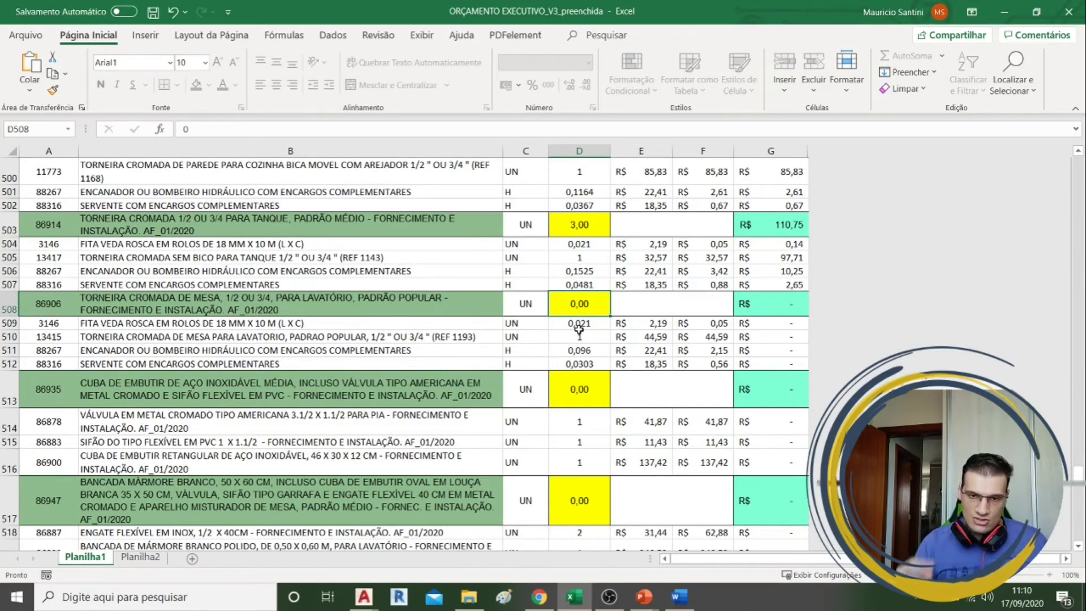
type("2")
key("Return")
scroll(580, 334, "down", 2)
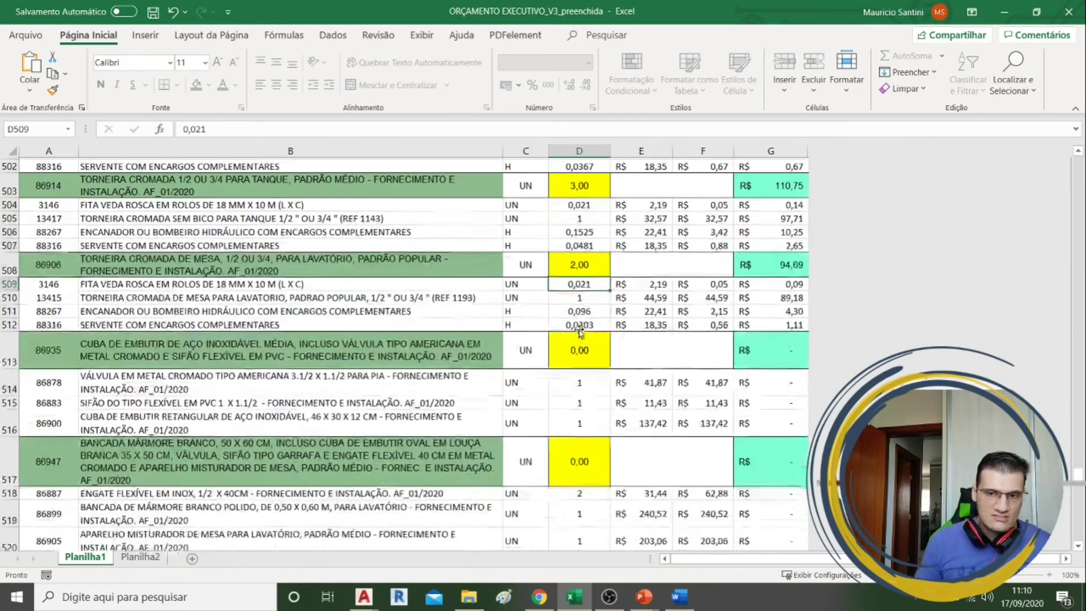
Switch to the ACESSÓRIOS slide in PowerPoint and strike through the REGISTRO and TORNEIRAS items with the red pen.
key("alt+Tab")
key("Tab")
key("Tab")
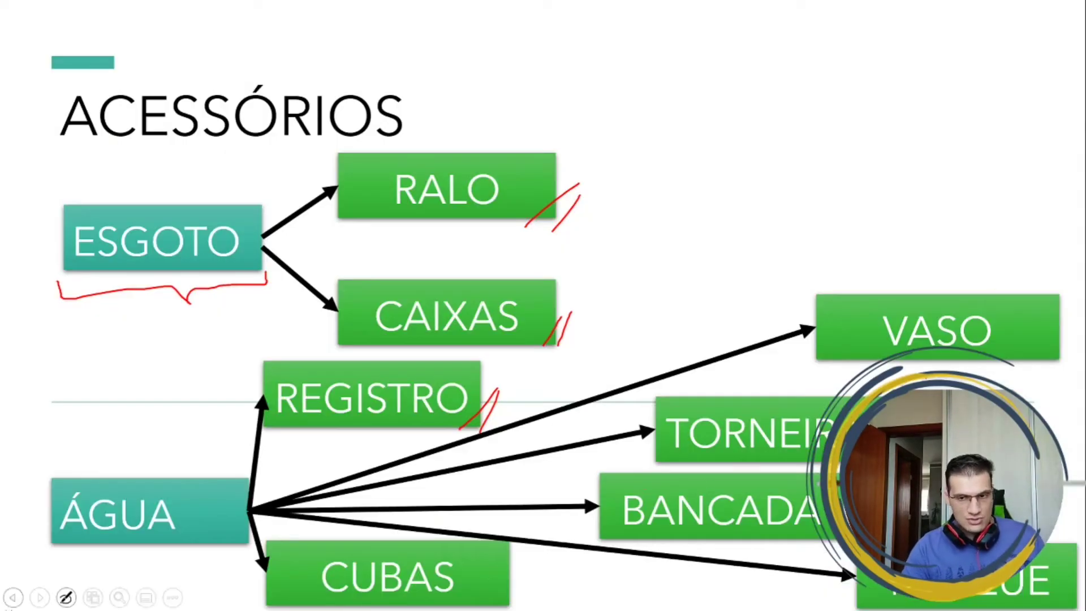
left_click_drag(309, 388, 498, 385)
left_click_drag(675, 434, 830, 432)
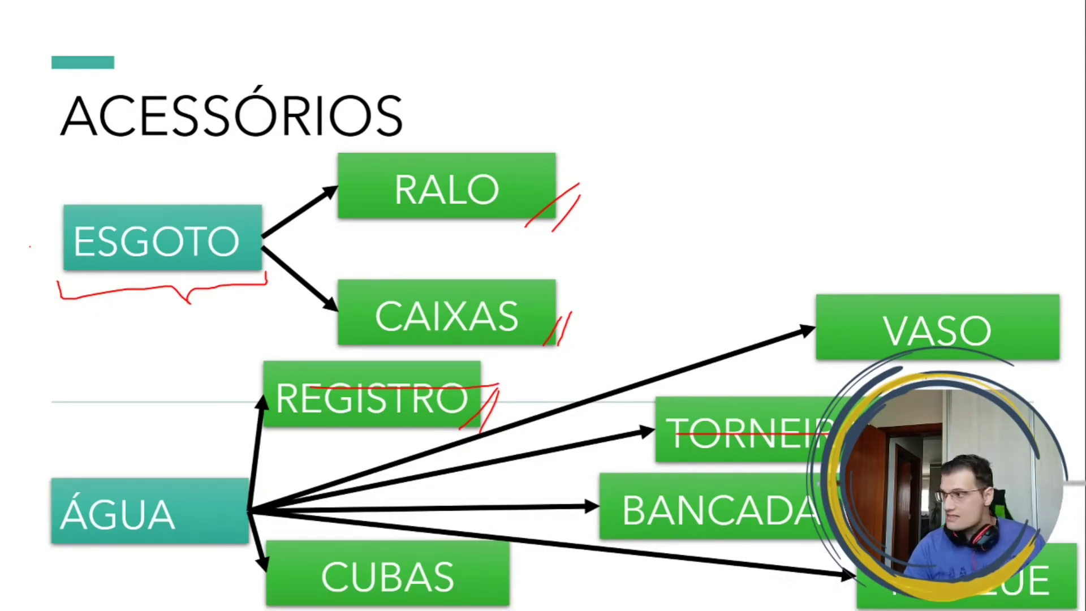
Switch to the Excel budget and set the stainless steel built-in sink quantity in D513, composition 86935, to 1.
key("alt+Tab")
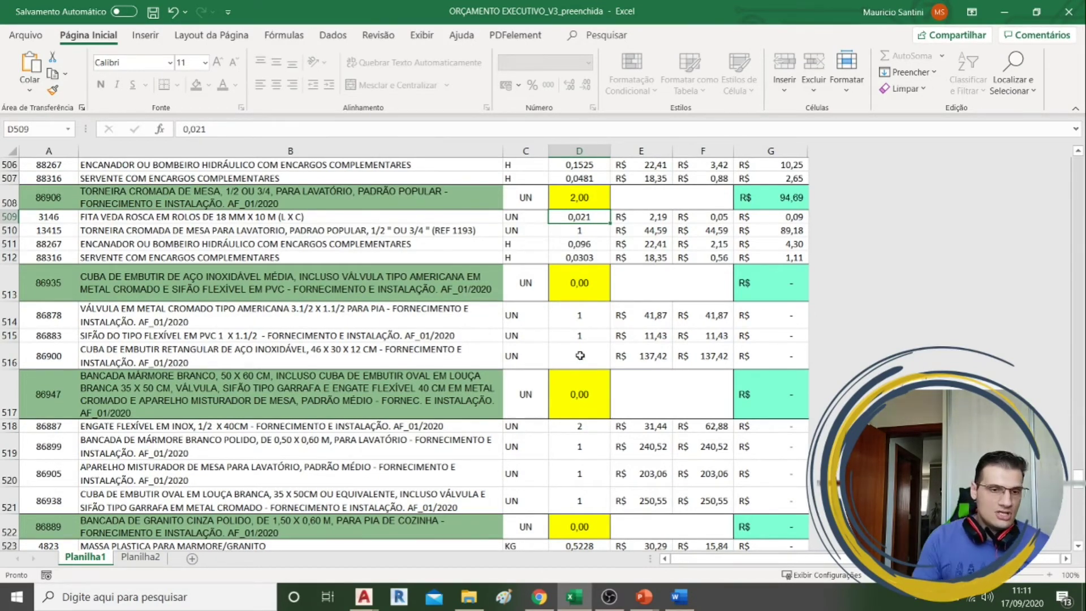
left_click(585, 275)
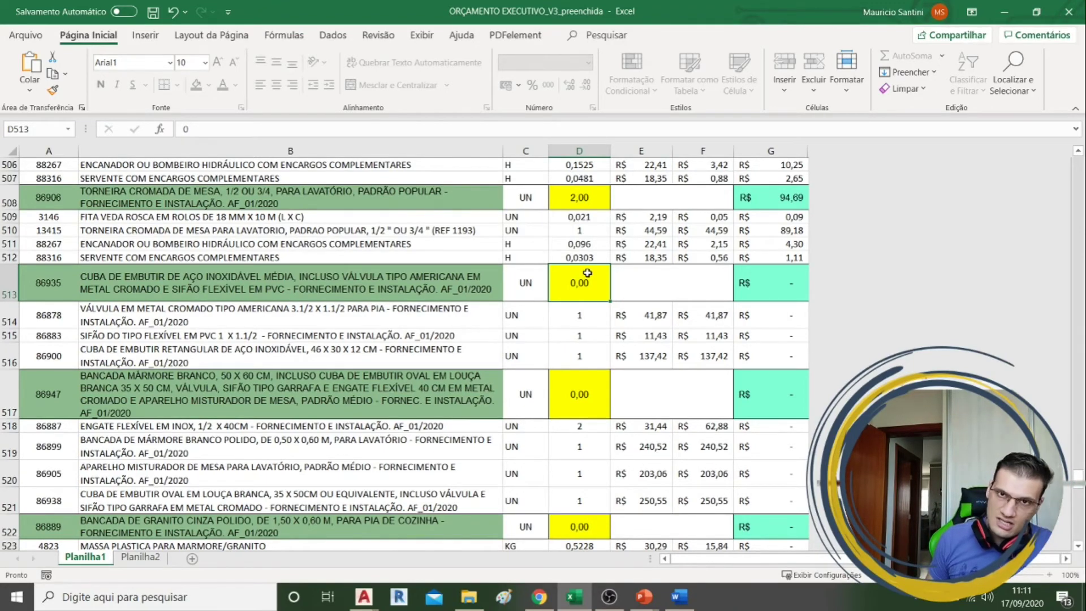
type("1")
key("Return")
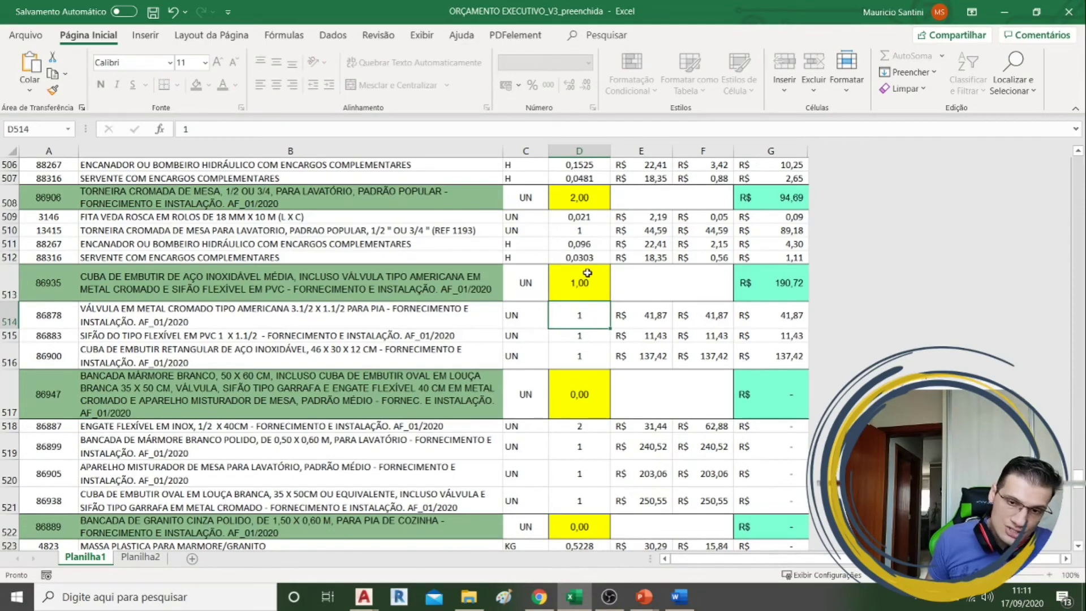
scroll(587, 273, "down", 1)
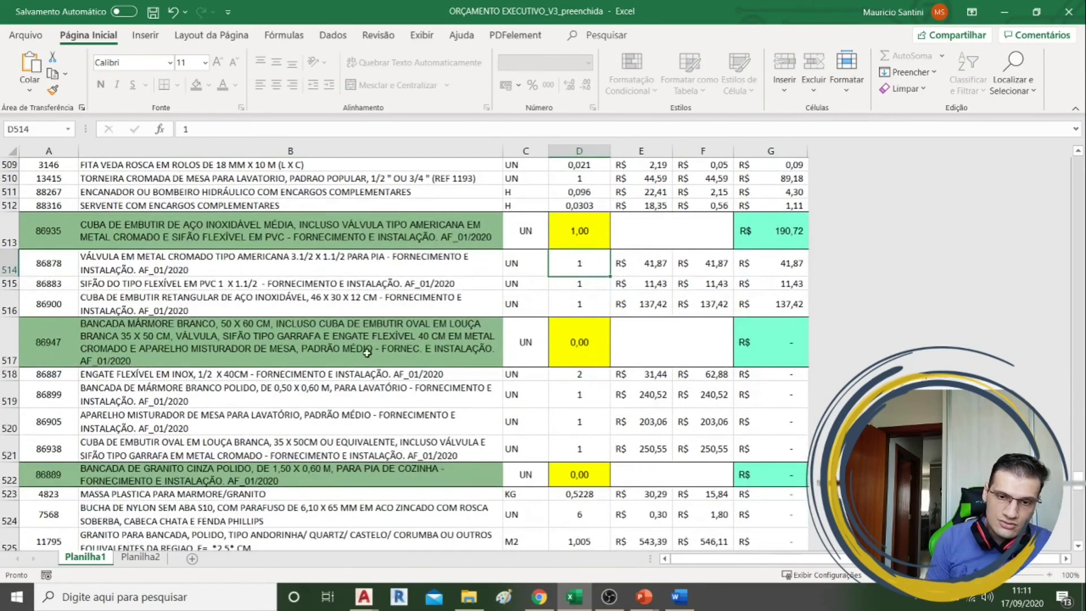
Set the white marble washbasin countertop quantity in D517, composition 86947, to 2.
left_click(356, 345)
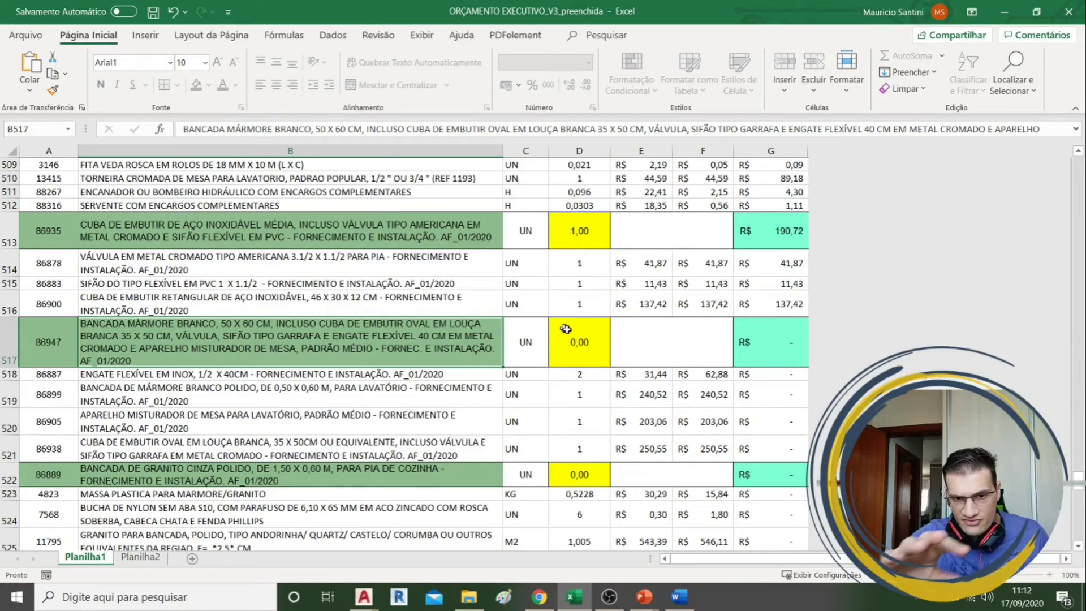
left_click(581, 346)
scroll(582, 347, "down", 1)
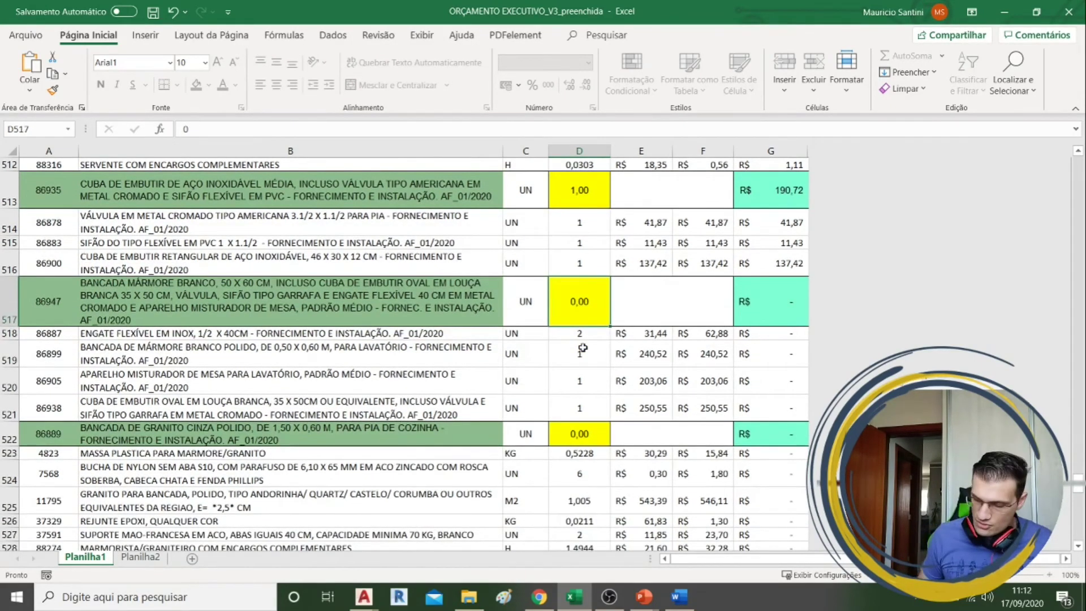
type("2")
key("Return")
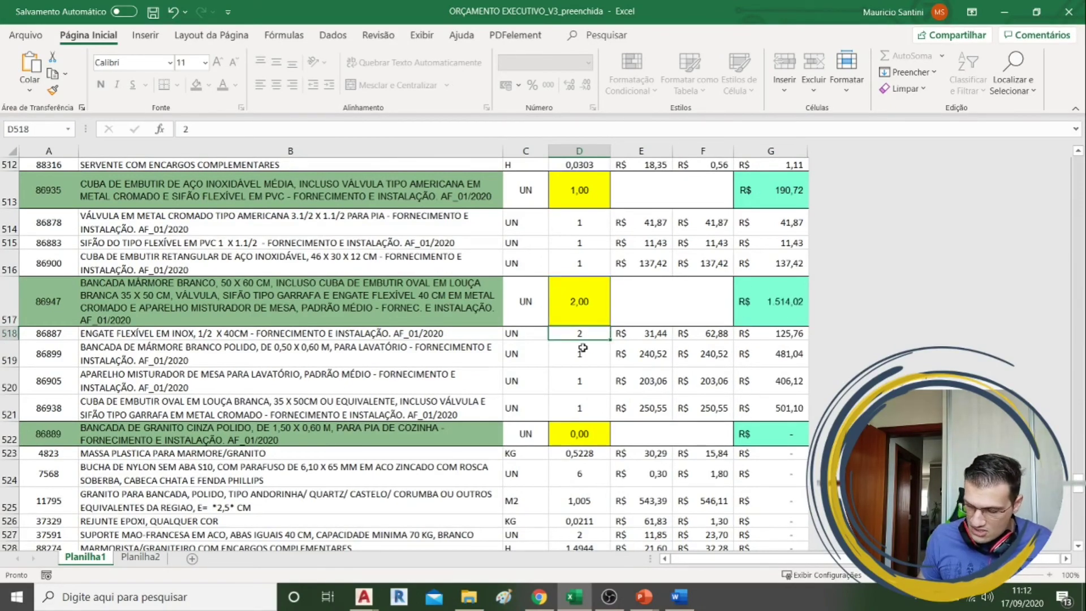
For the granite kitchen countertop item in row 522, switch to the AutoCAD plan and measure the countertop's depth beside the cooktop.
scroll(582, 345, "down", 1)
left_click(472, 356)
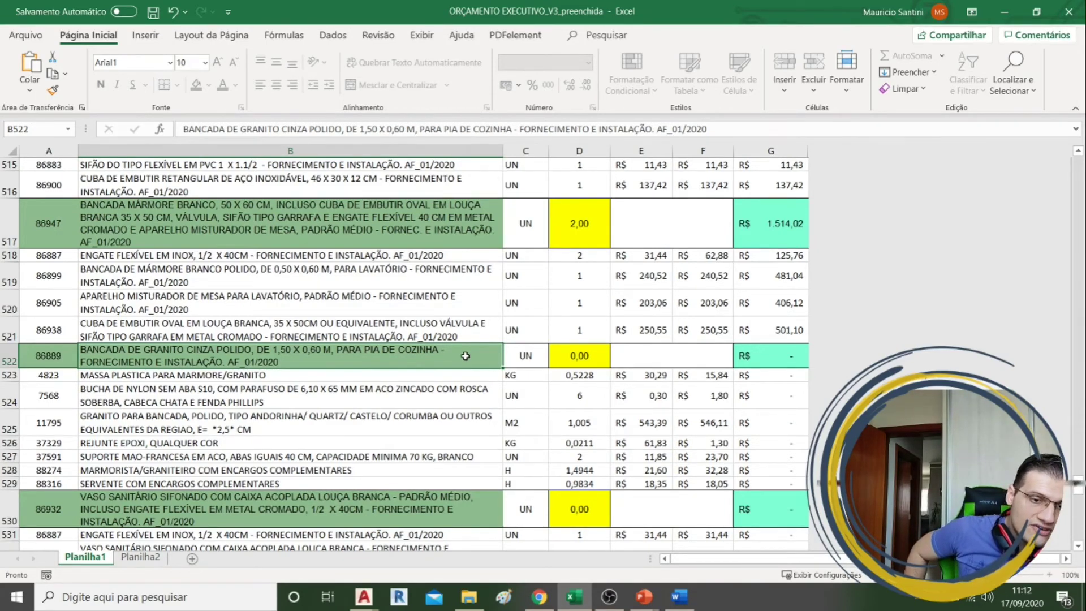
key("alt+Tab")
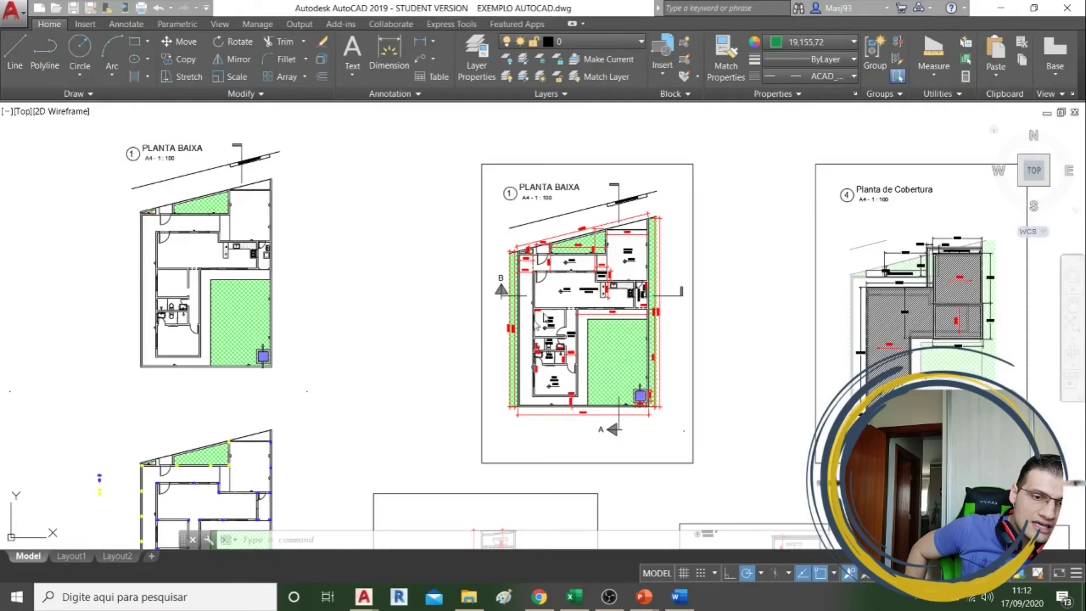
scroll(645, 298, "up", 6)
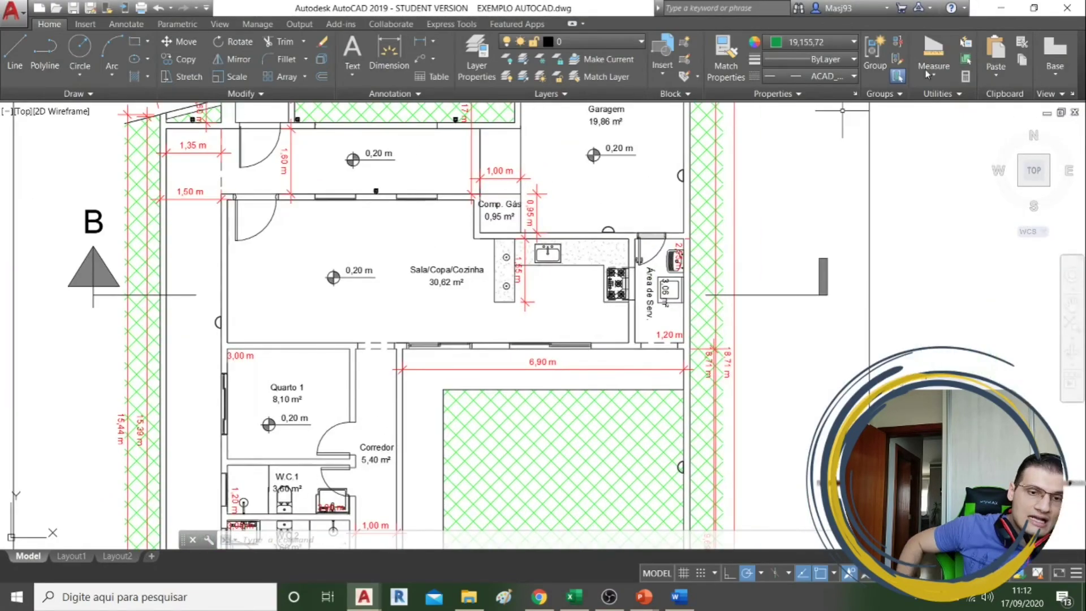
left_click(932, 54)
left_click(932, 77)
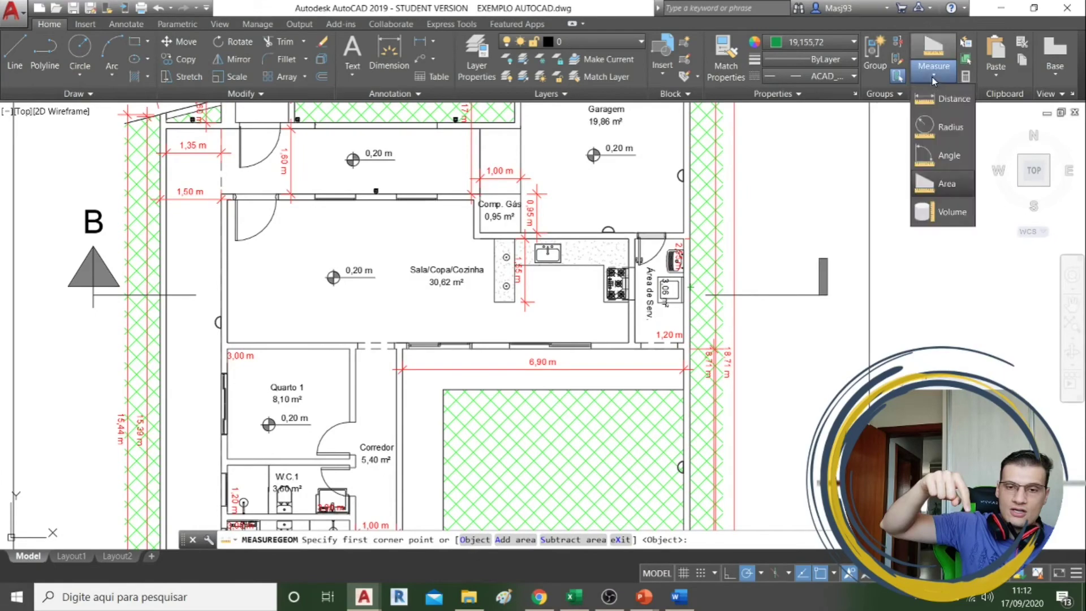
scroll(611, 317, "up", 4)
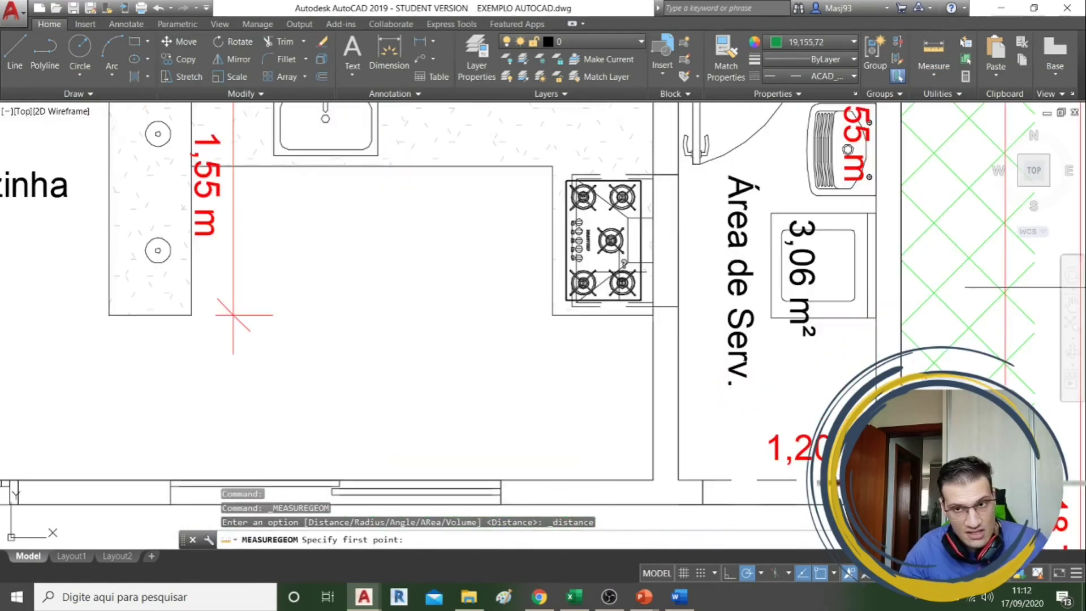
left_click(557, 320)
left_click(653, 315)
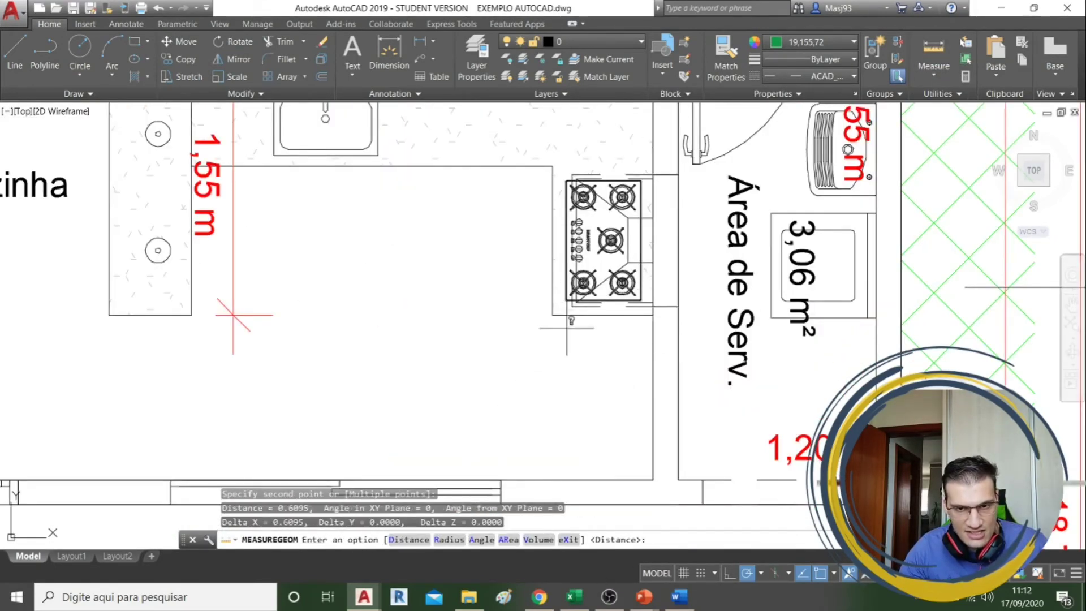
left_click(934, 54)
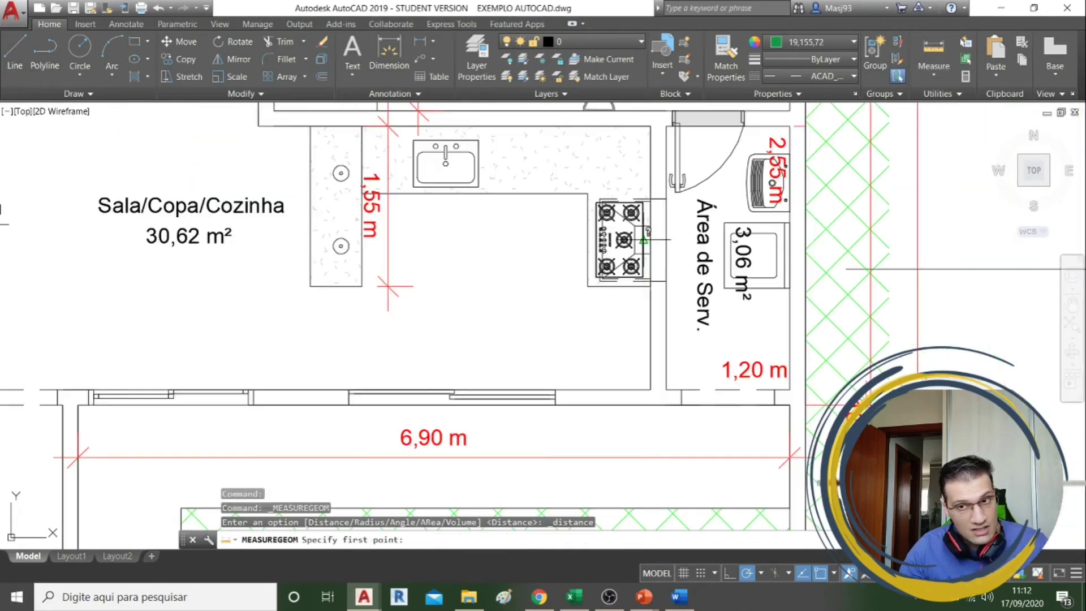
scroll(645, 243, "down", 2)
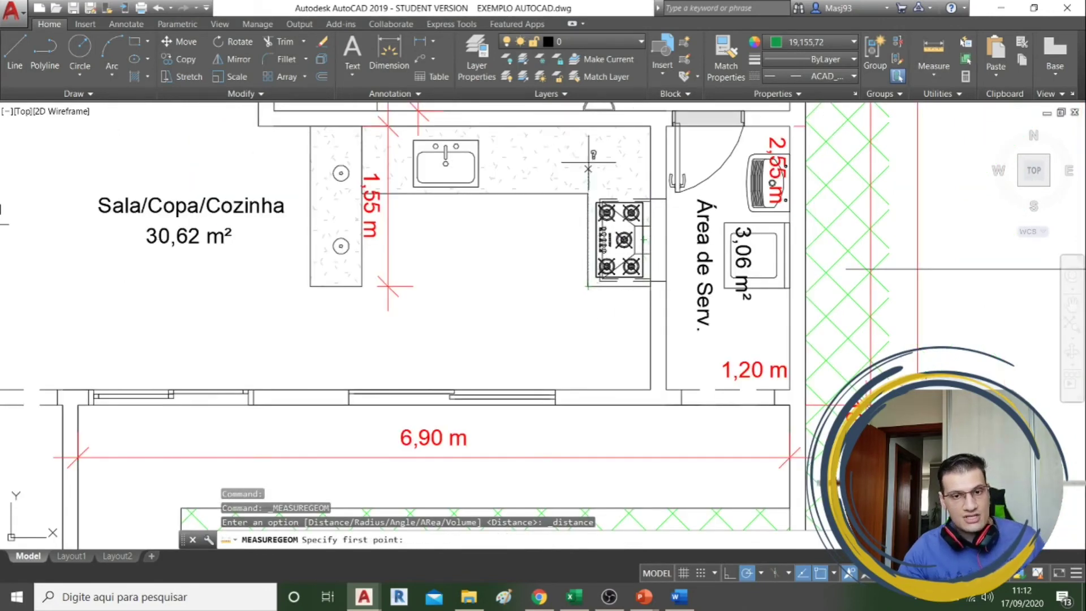
Switch to the QUANTITATIVOS real document in Word and review the Bancada Cozinha calculation and its result.
key("alt+Tab")
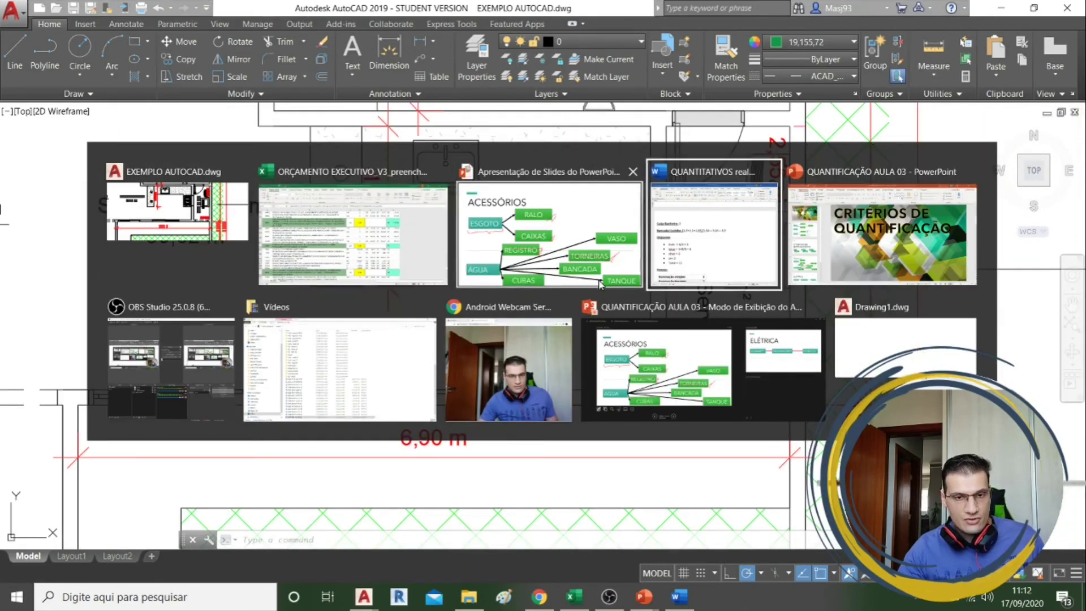
key("Escape")
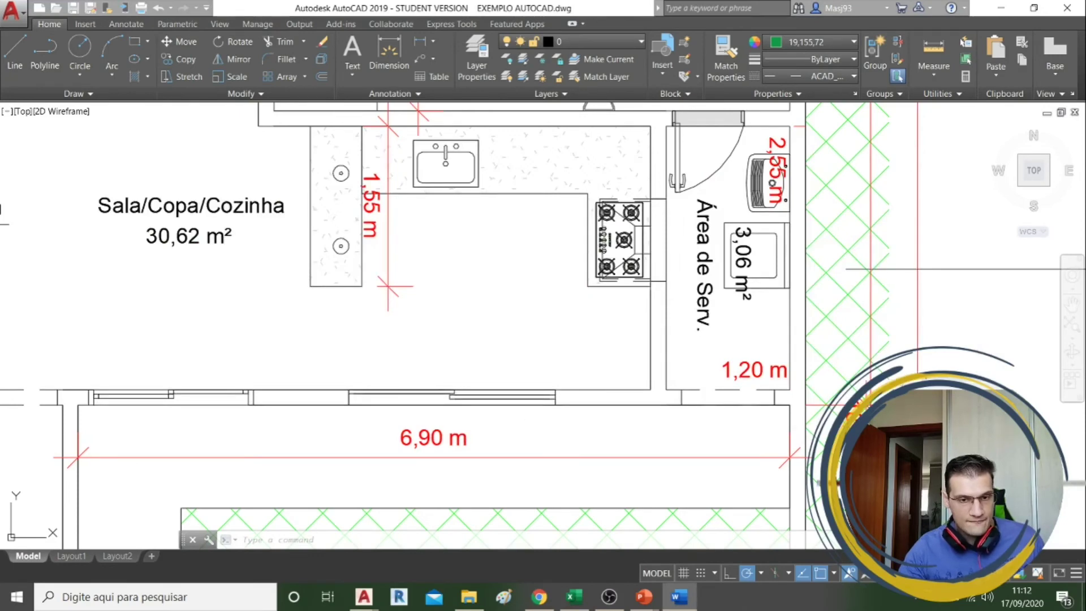
key("alt+Tab")
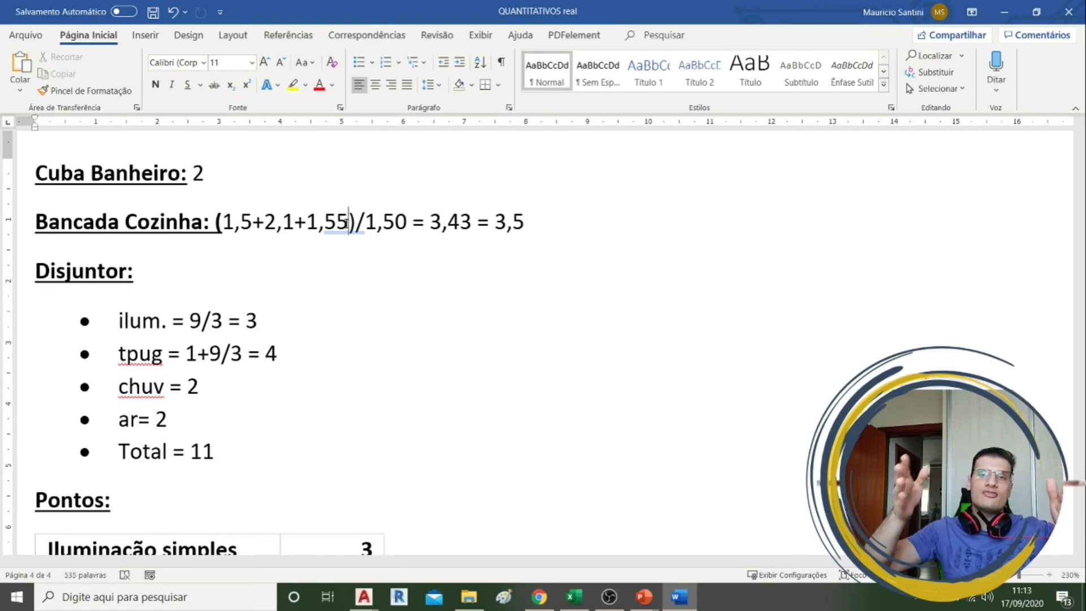
left_click(460, 222)
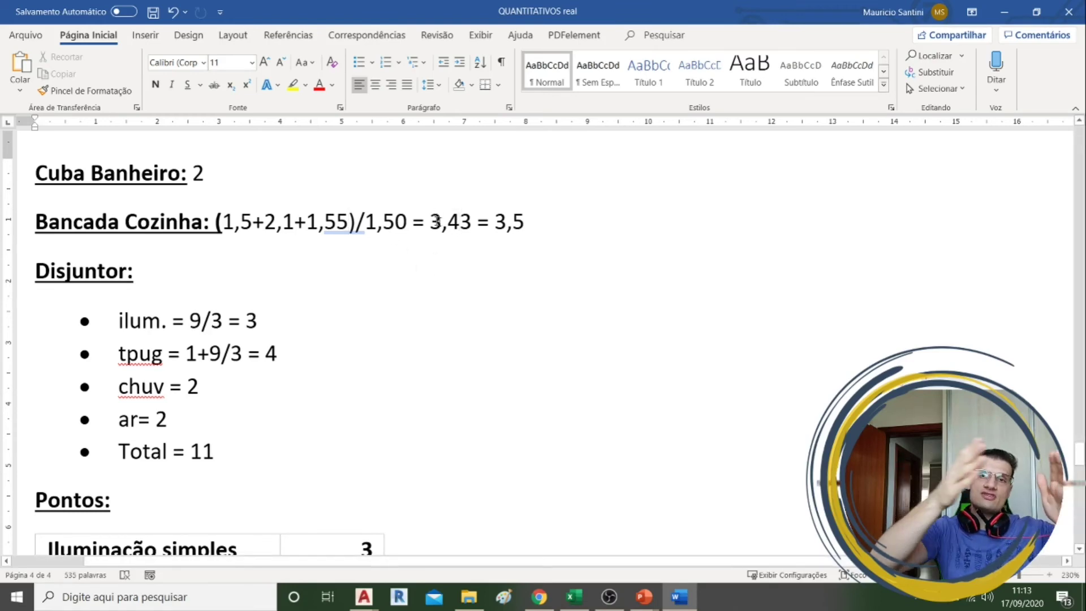
left_click_drag(431, 221, 476, 224)
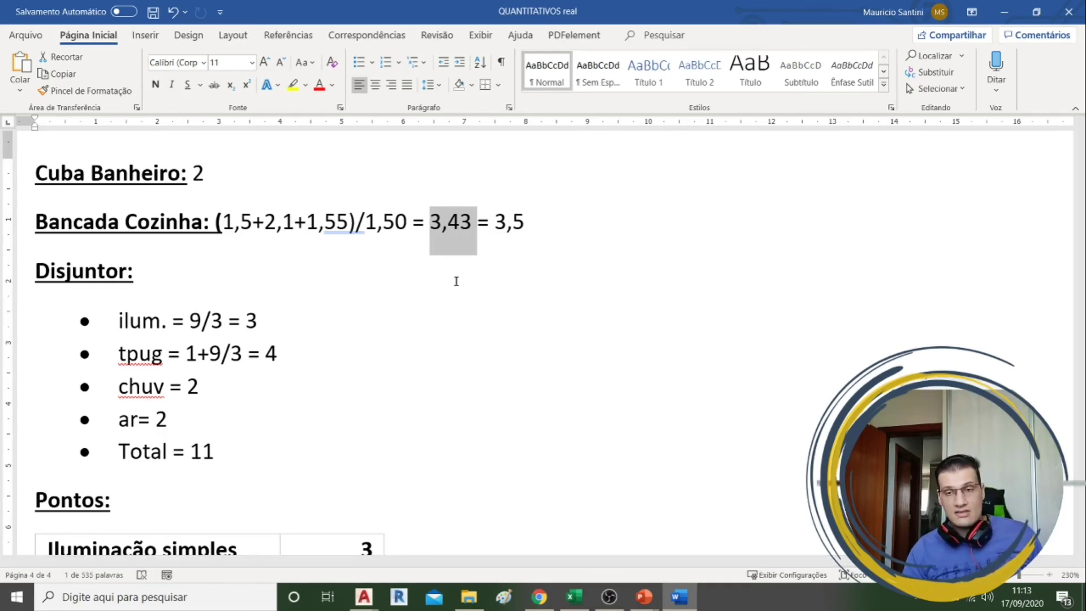
Switch to the Excel budget and set the grey granite kitchen countertop quantity in D522, composition 86889, to 3,5.
key("alt+Tab")
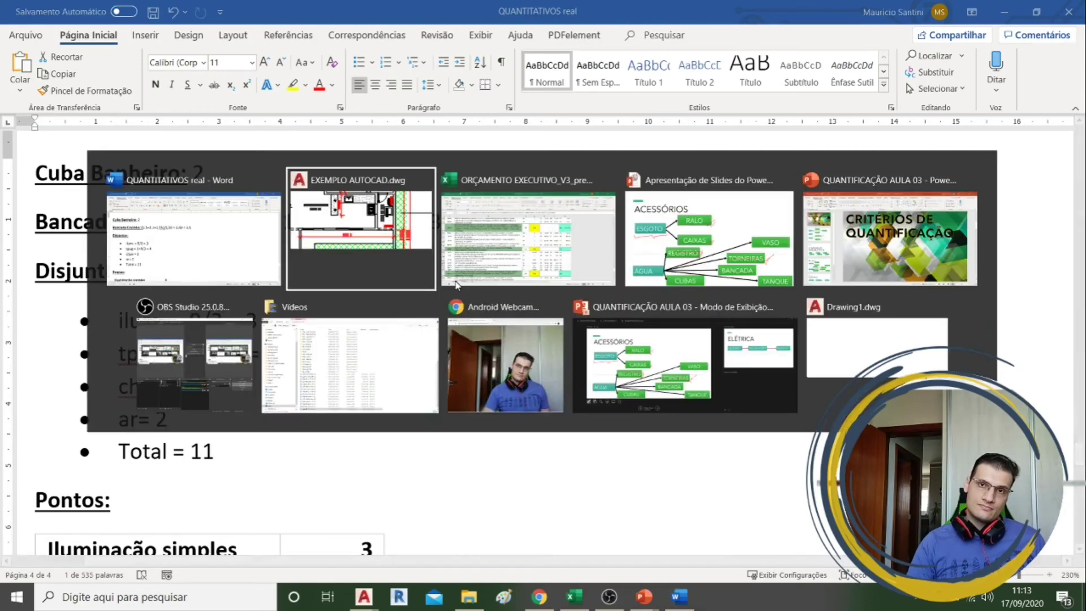
key("alt+Tab")
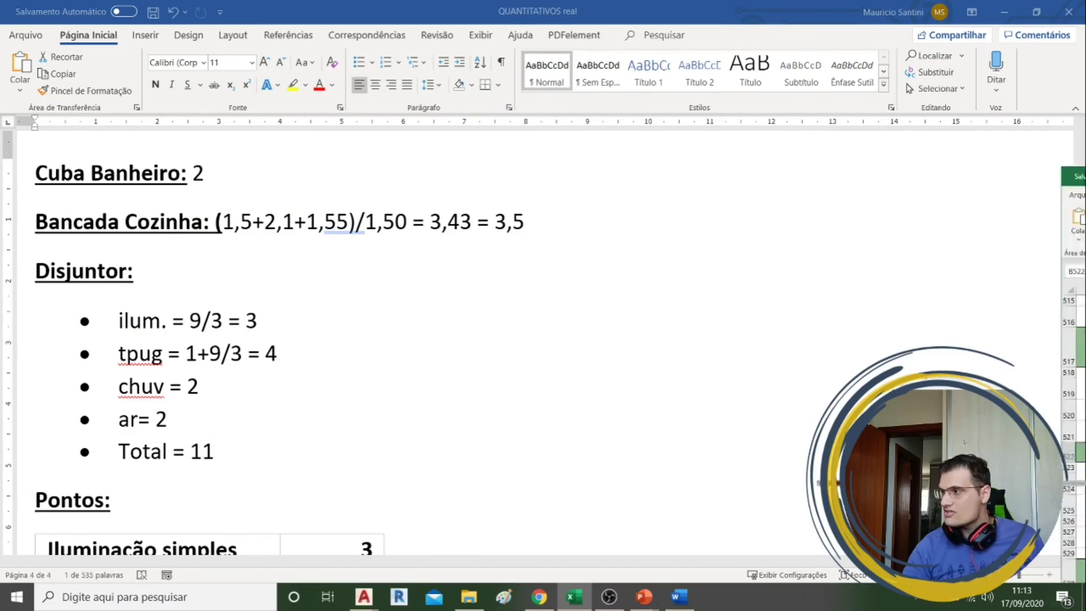
key("alt+Tab")
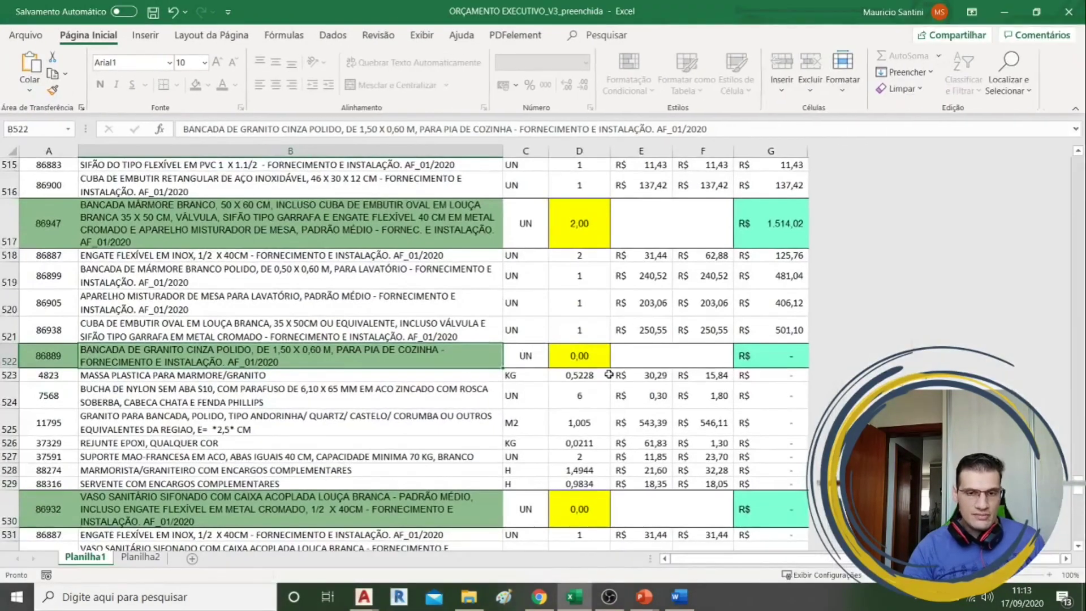
left_click(600, 360)
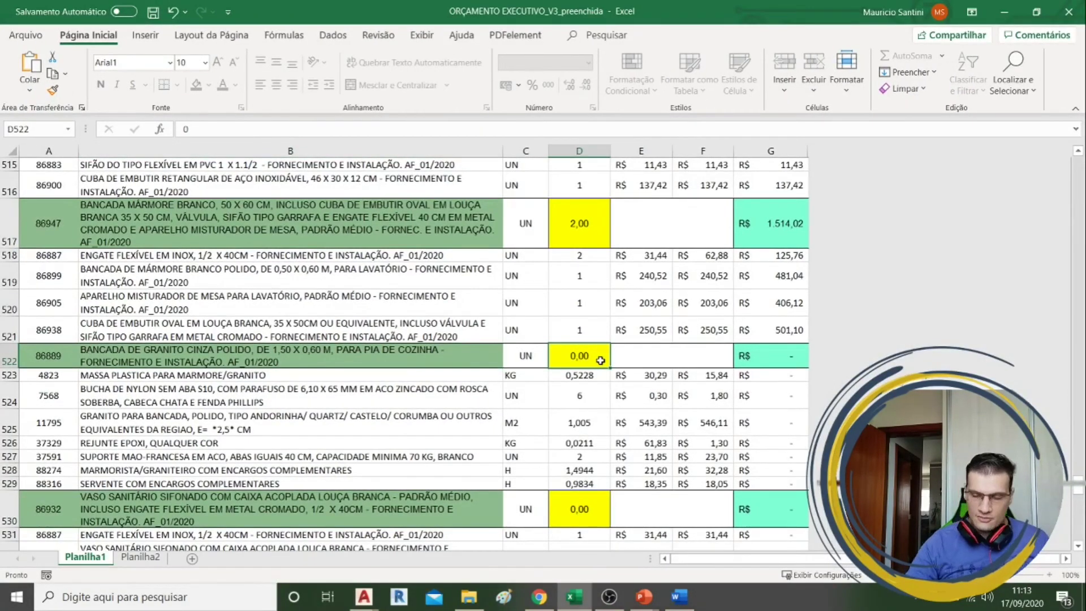
type("3,5")
key("Return")
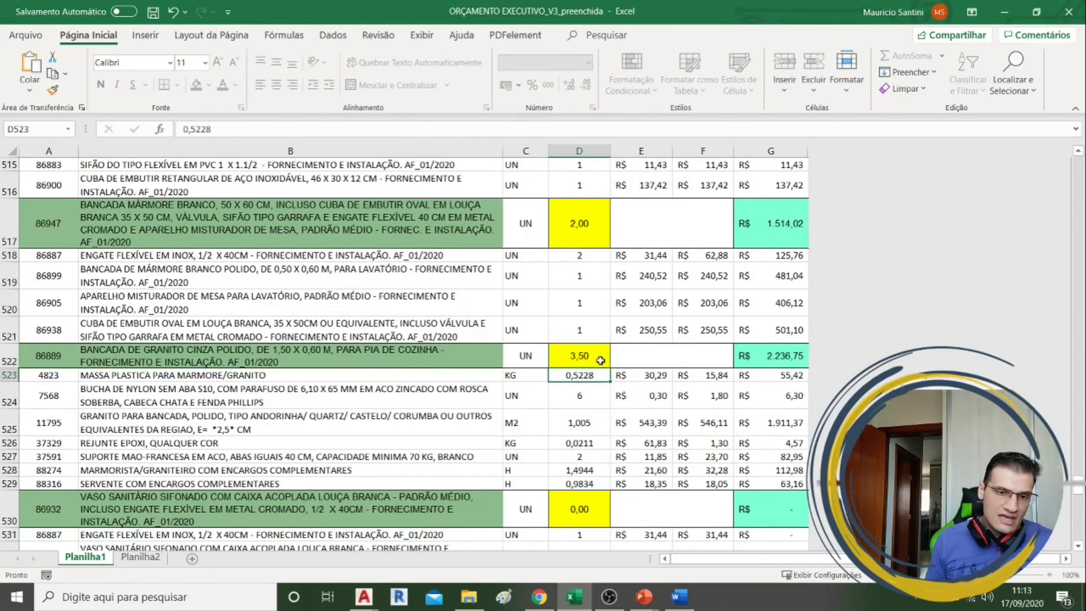
Set the quantity of toilets with coupled cistern in D530, composition 86932, to 2.
scroll(600, 360, "down", 1)
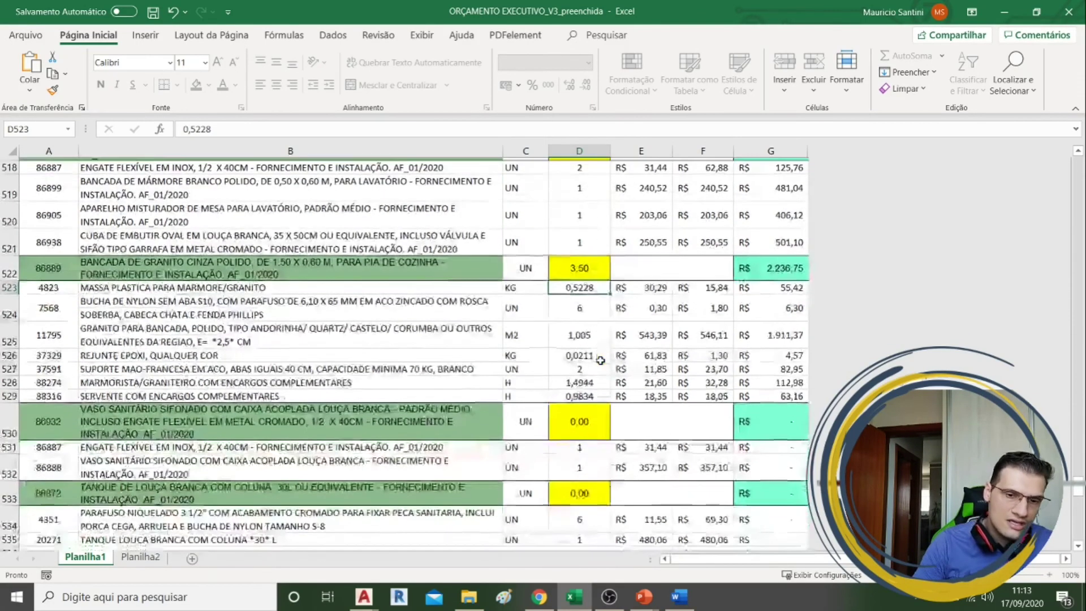
left_click(599, 420)
scroll(599, 419, "down", 1)
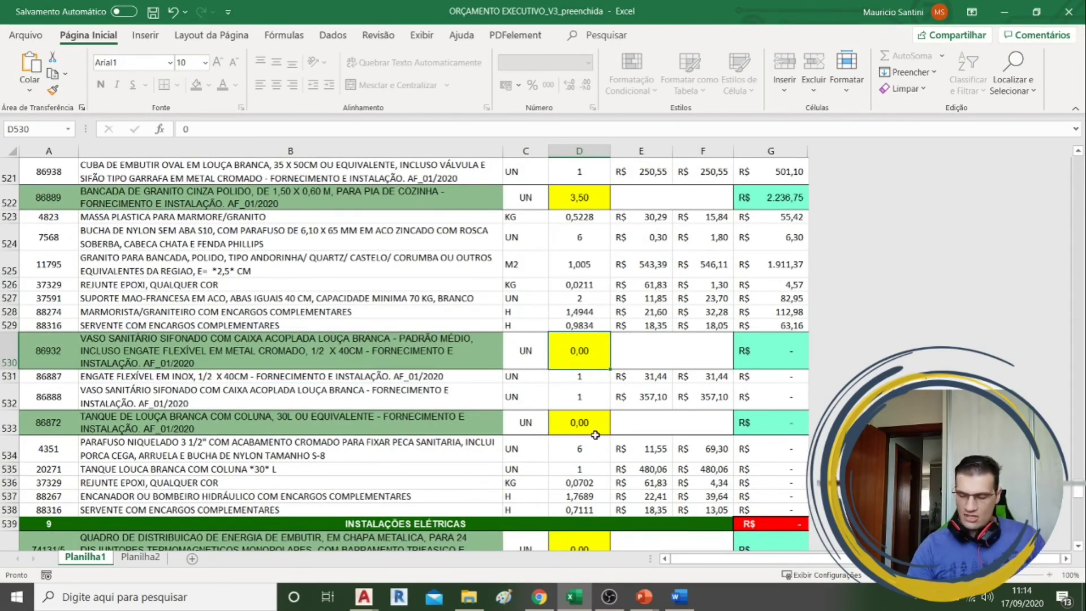
type("2")
left_click(627, 455)
Set the quantity of the white ceramic laundry tank with column in D533, composition 86872, to 1.
left_click(560, 428)
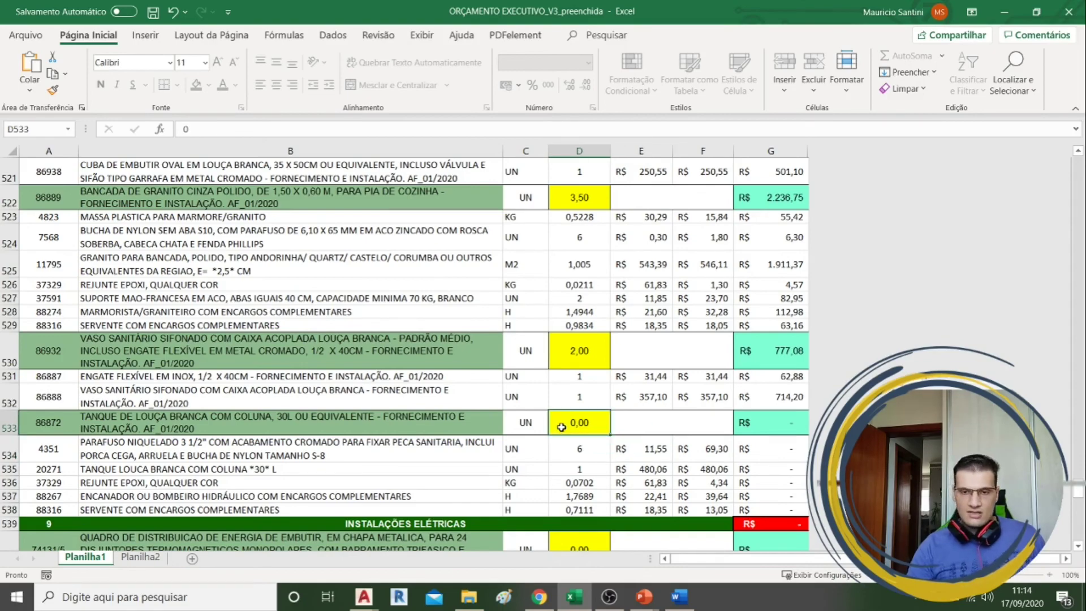
type("1")
key("Return")
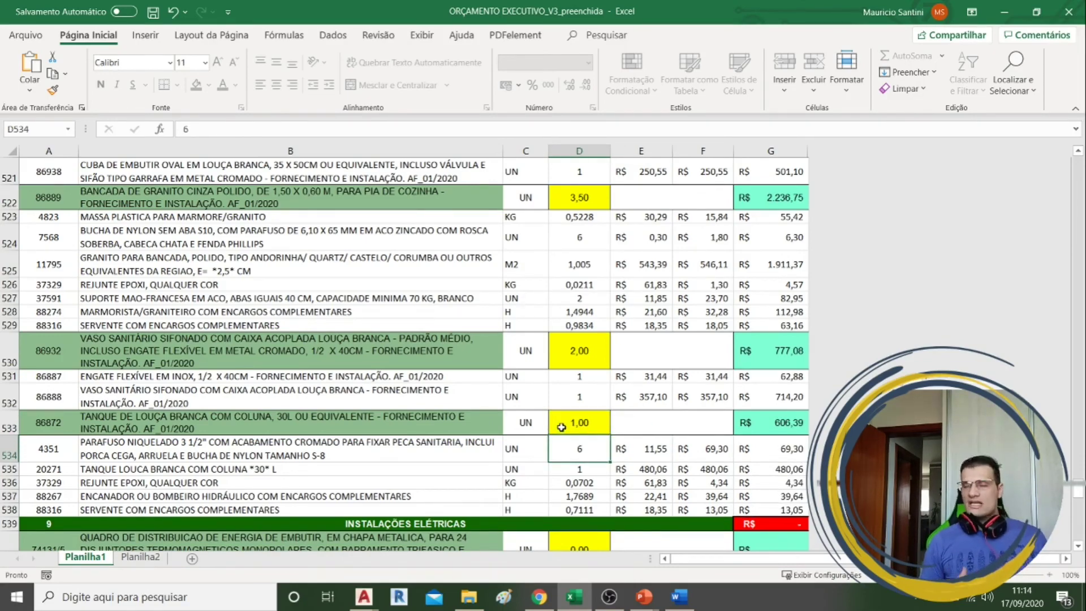
Go back up to the INSTALAÇÕES HIDROSSANITÁRIAS heading in row 414 and check the section's total cost.
scroll(561, 427, "up", 16)
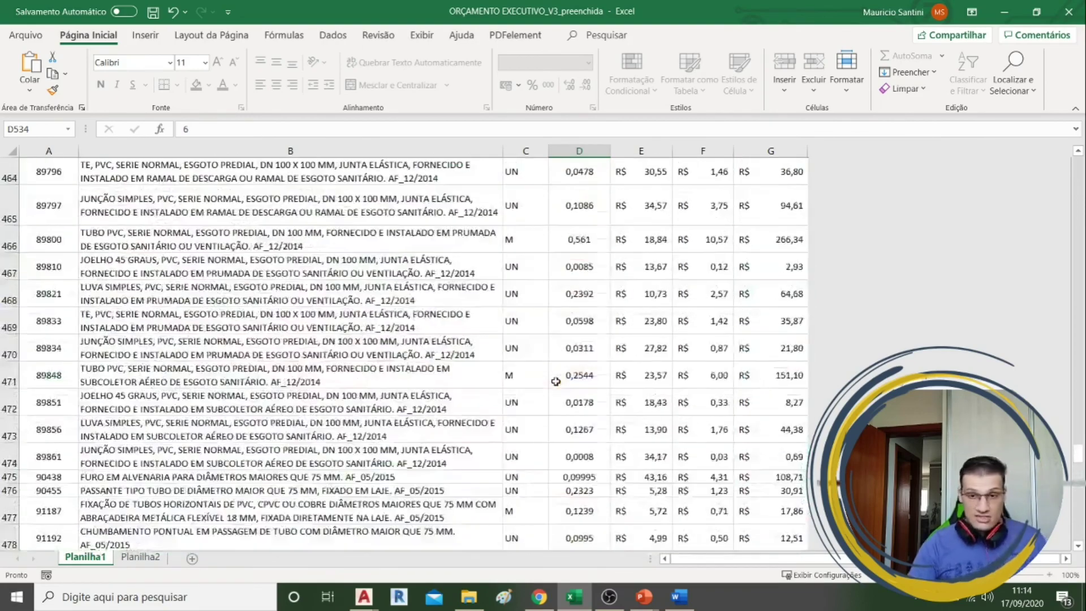
scroll(556, 381, "down", 4)
scroll(556, 381, "up", 17)
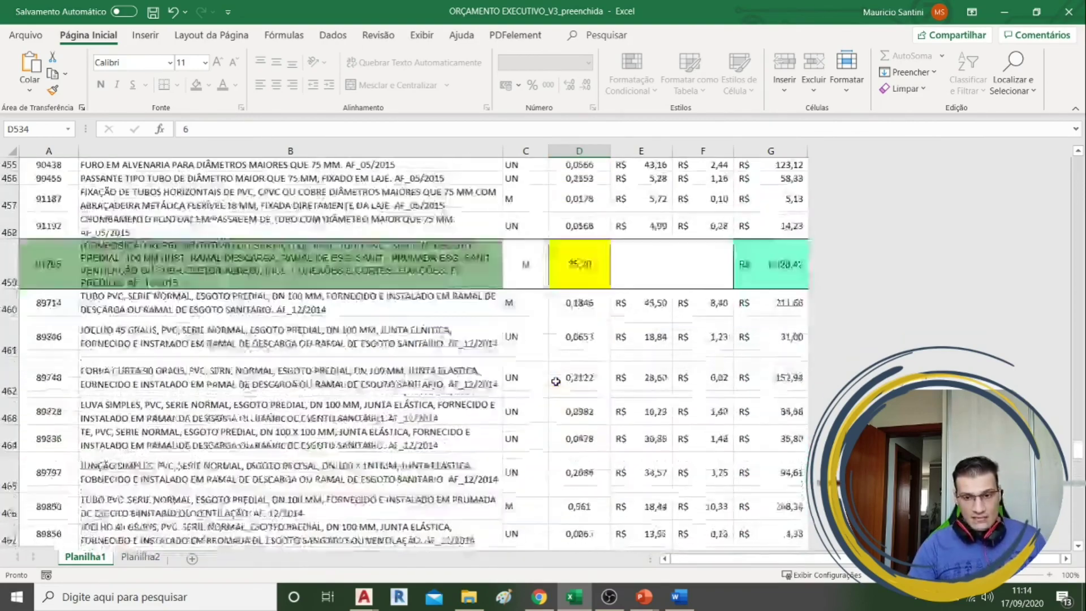
scroll(556, 381, "up", 10)
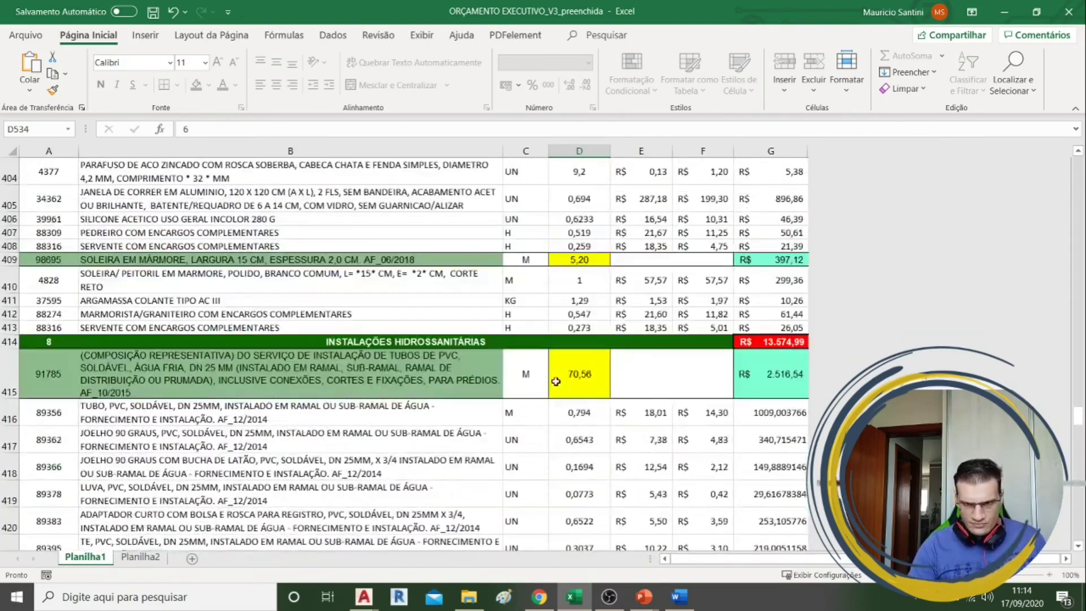